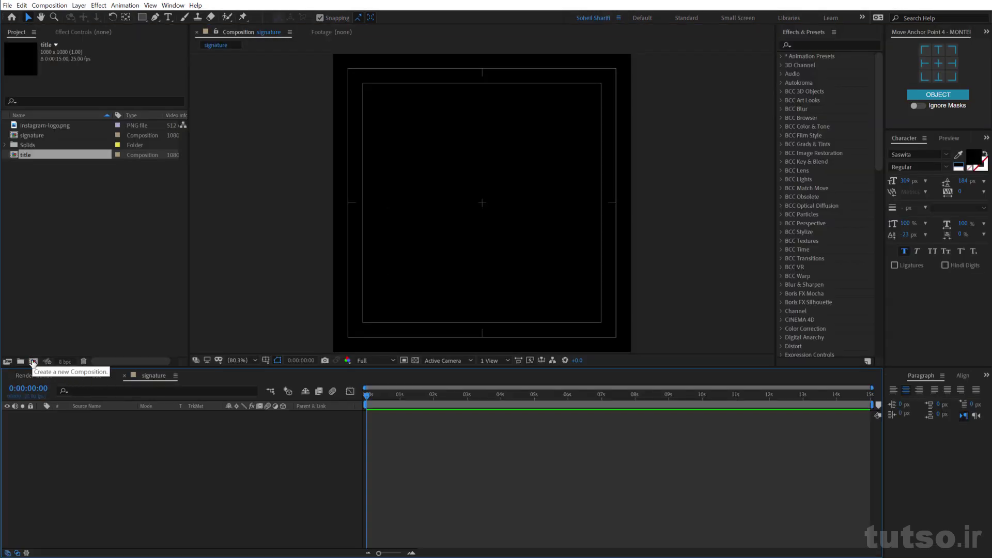
# Step: Start a new composition, bringing up Comp 1 settings at 1080 x 1080, 25 fps, 15 seconds
pyautogui.click(33, 362)
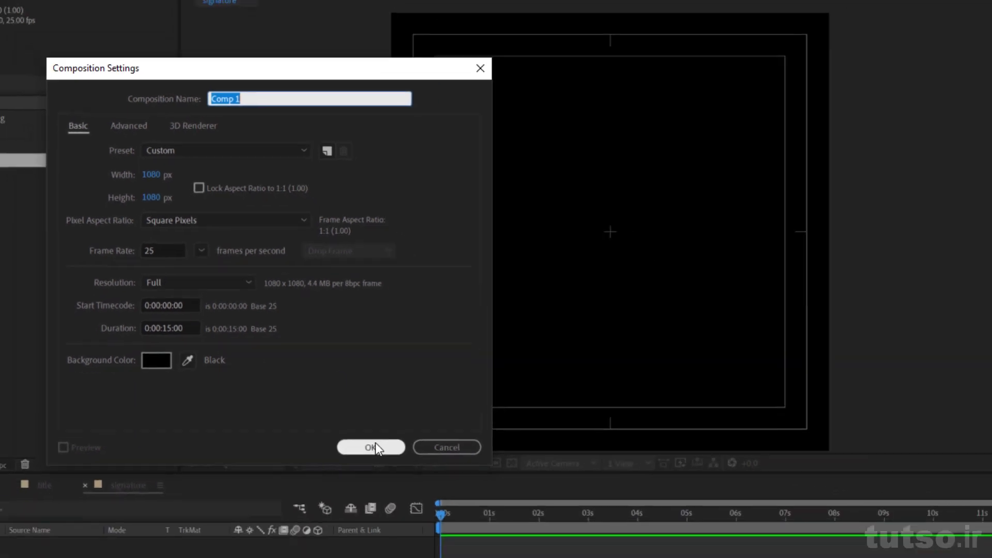
# Step: Accept Comp 1 at 1080 x 1080, 25 fps and 0:00:15:00 duration
pyautogui.click(402, 501)
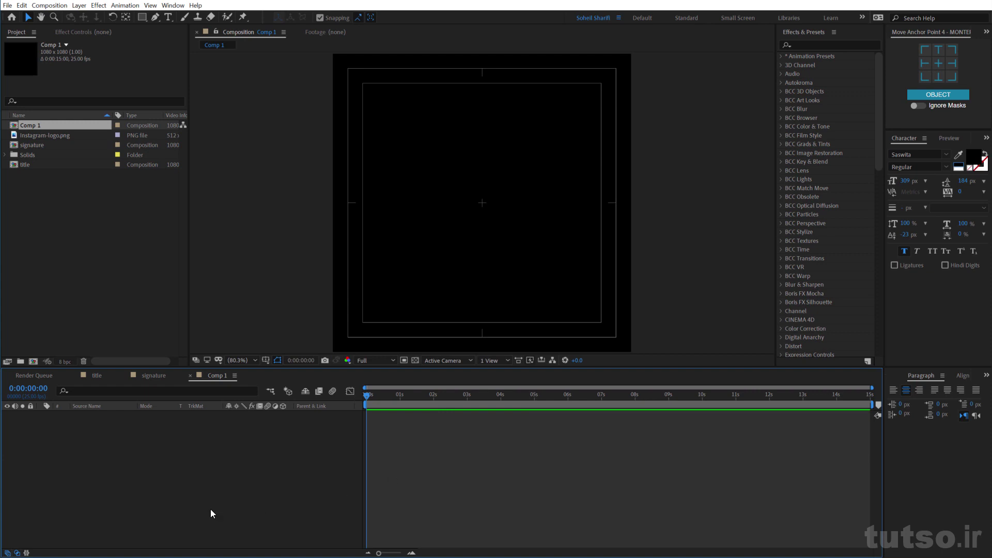
# Step: Search the font list for 'ar' and pick Akzidenz-Grotesk Regular Extended
pyautogui.click(660, 339)
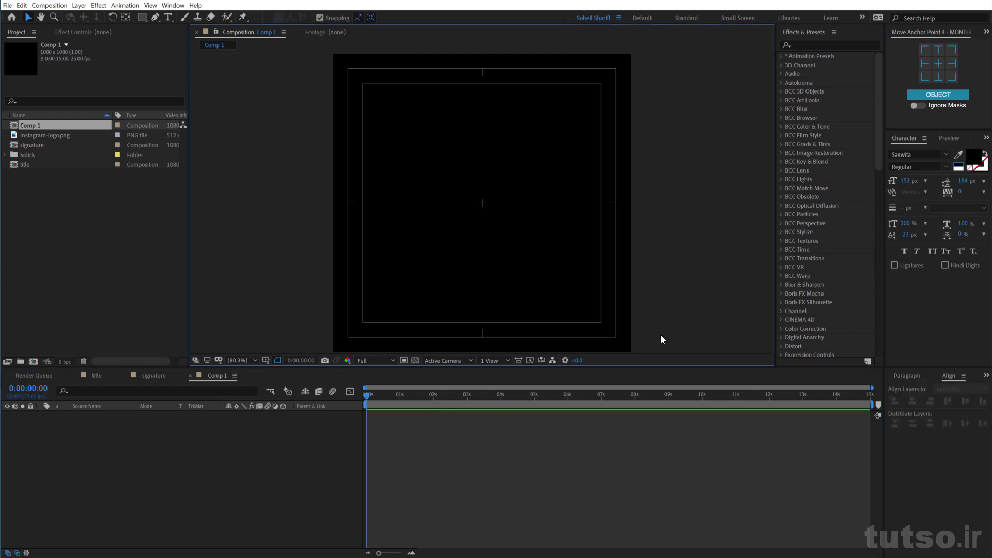
pyautogui.click(908, 154)
pyautogui.write('ar')
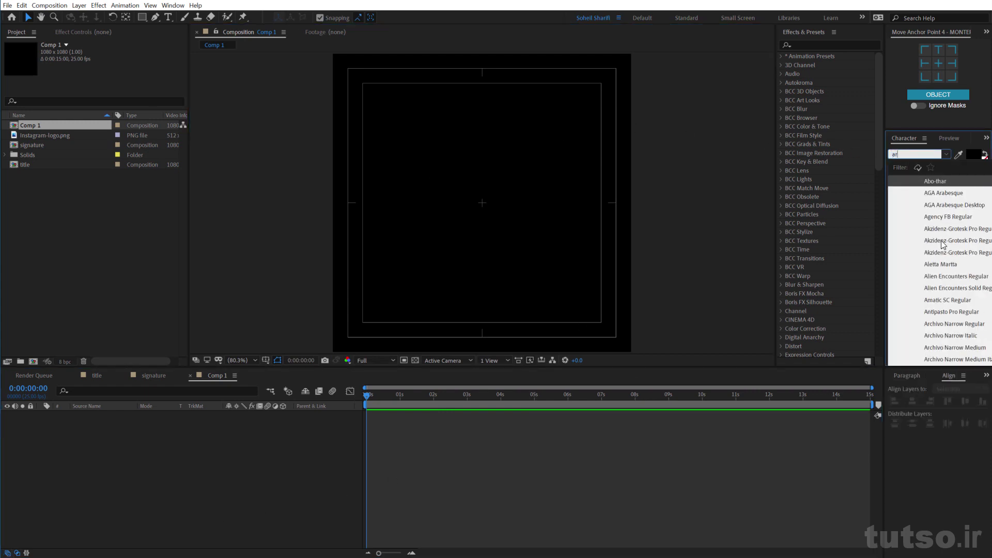
pyautogui.click(947, 242)
# Step: Create a text layer in the composition reading 'Salittura'
pyautogui.click(392, 216)
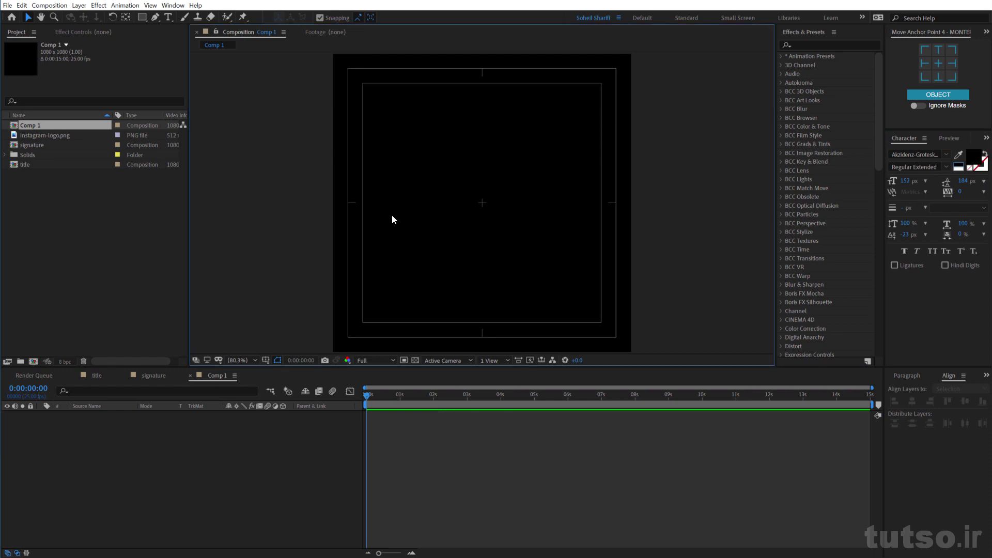
pyautogui.click(168, 17)
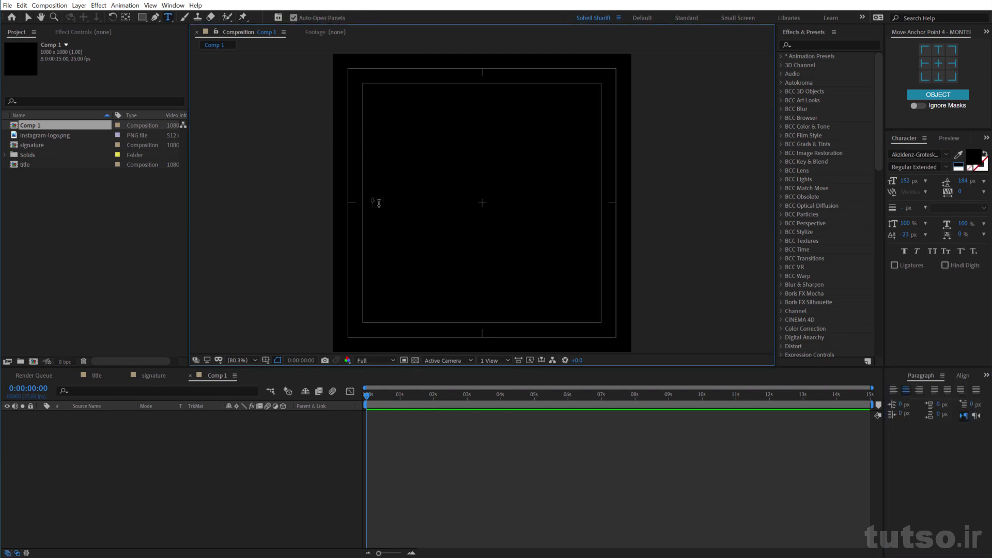
pyautogui.click(374, 222)
pyautogui.click(415, 360)
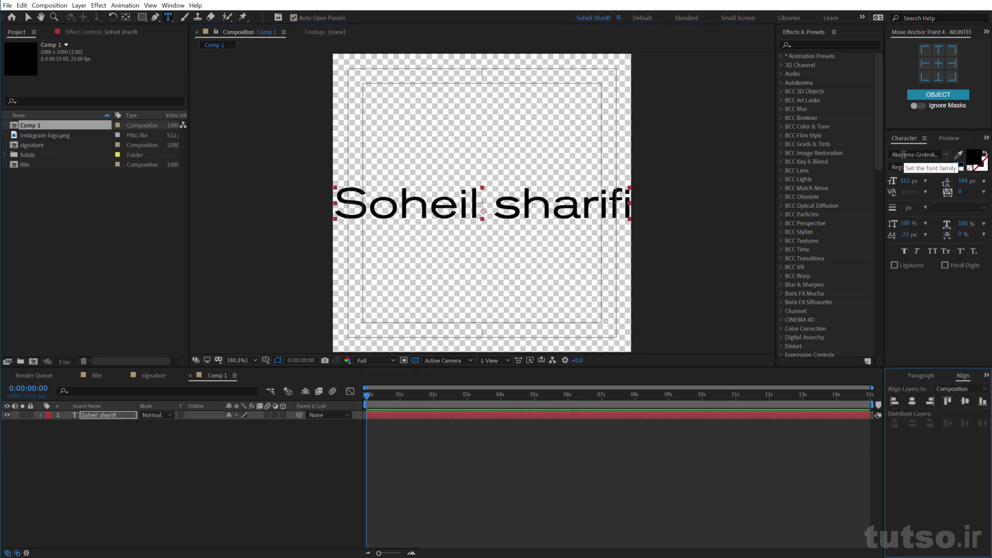
pyautogui.write('Salittura')
# Step: Enlarge the text, centre it horizontally and vertically, and view the comp at 100%
pyautogui.moveTo(905, 181)
pyautogui.mouseDown()
pyautogui.moveTo(985, 186)
pyautogui.moveTo(973, 370)
pyautogui.mouseUp()
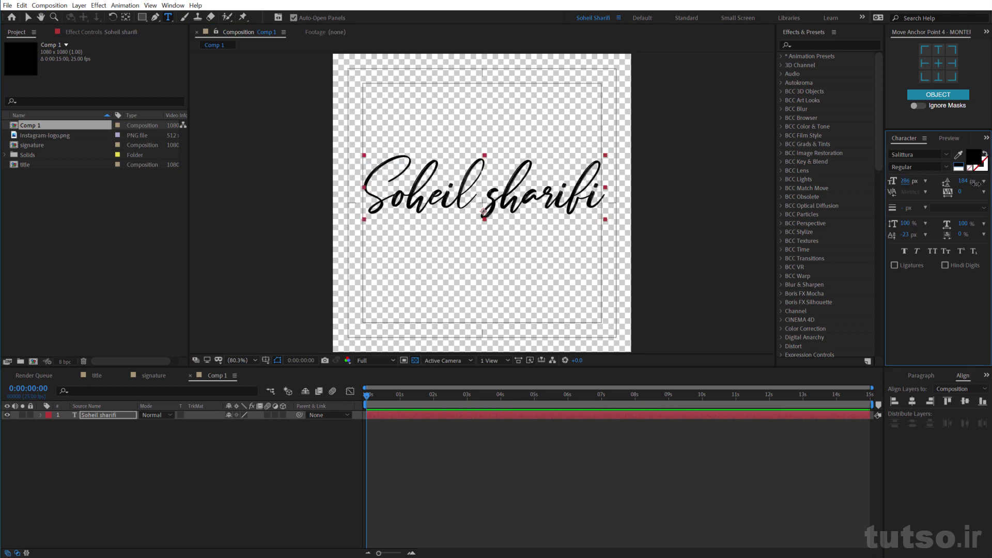
pyautogui.click(965, 401)
pyautogui.click(911, 401)
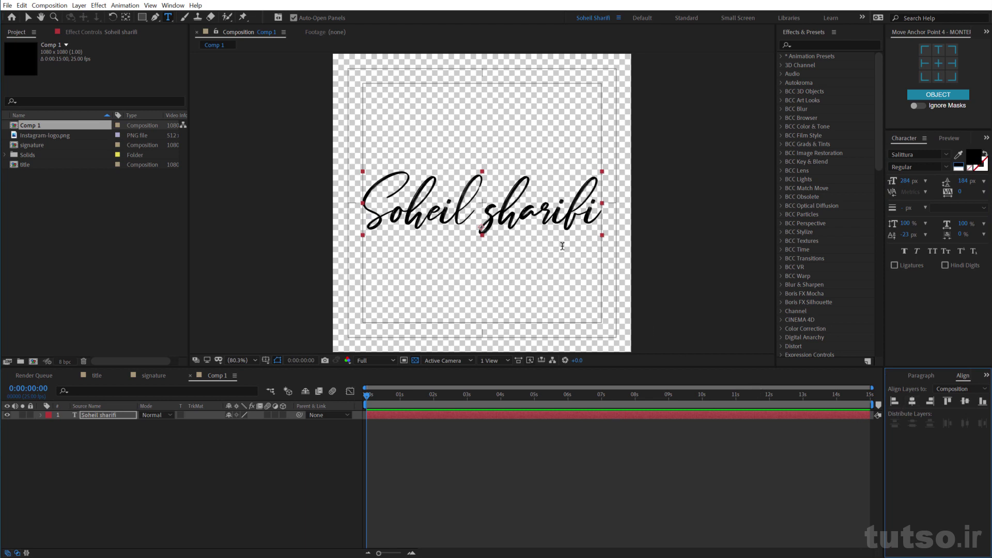
pyautogui.press('v')
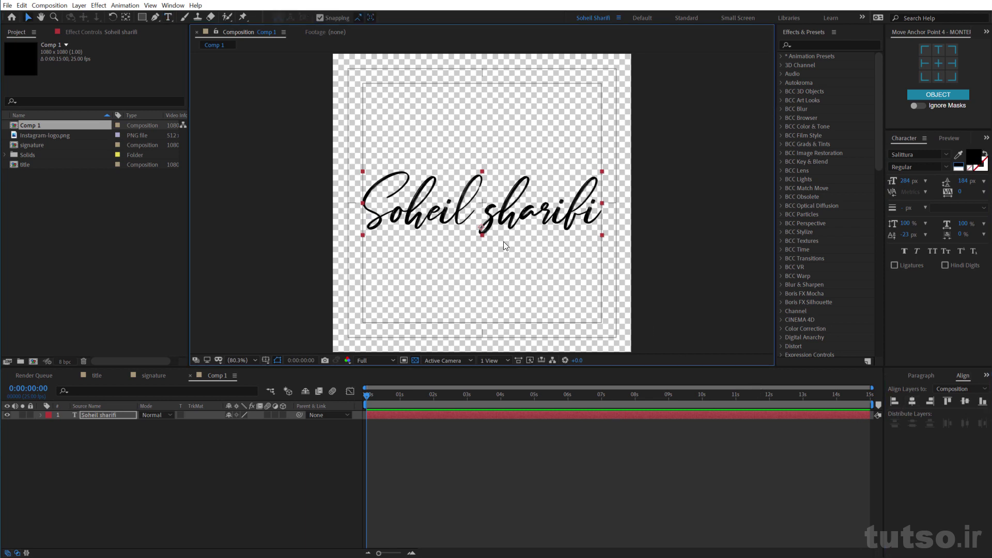
pyautogui.press('/')
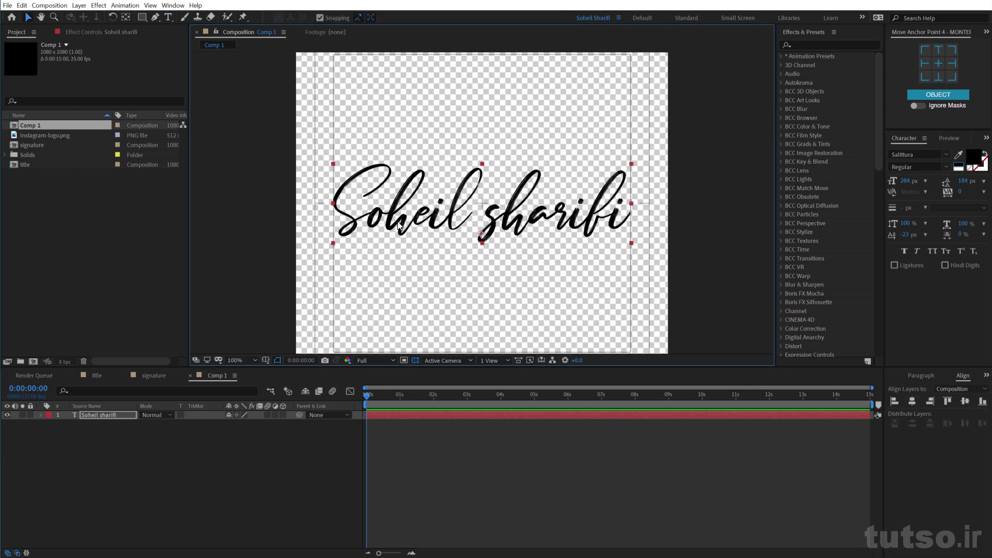
pyautogui.hotkey('ctrl', 'y')
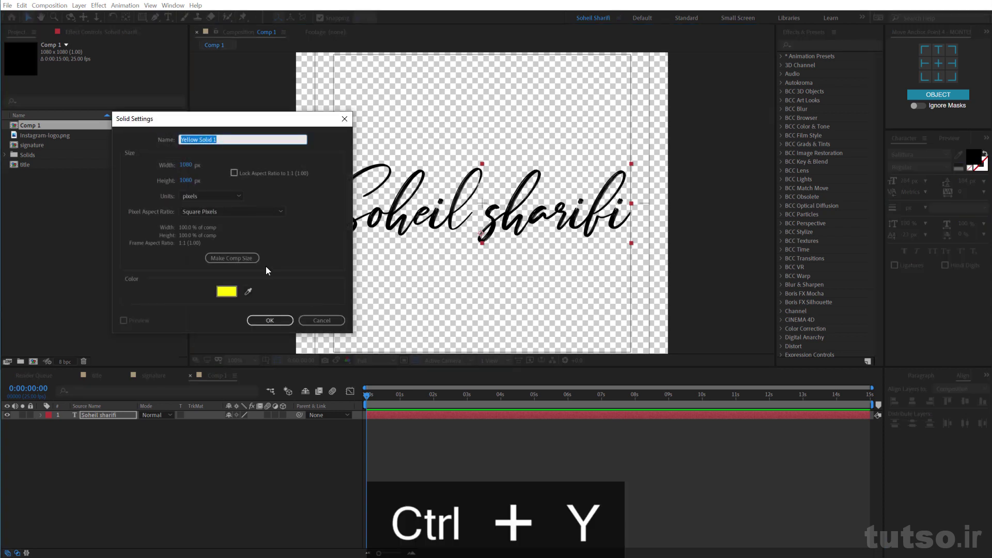
# Step: Add a comp-sized black solid above the text and hide it
pyautogui.click(243, 258)
pyautogui.click(228, 295)
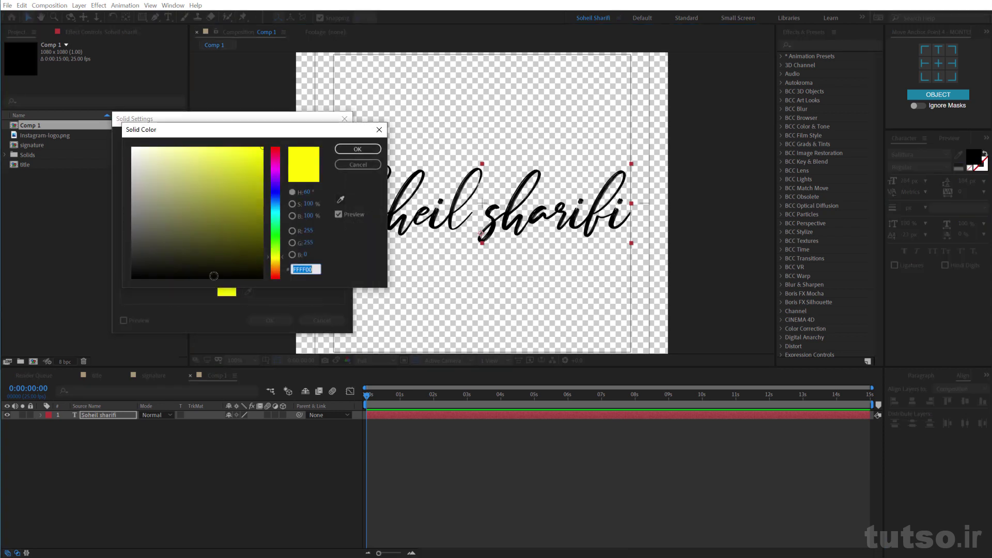
pyautogui.click(358, 149)
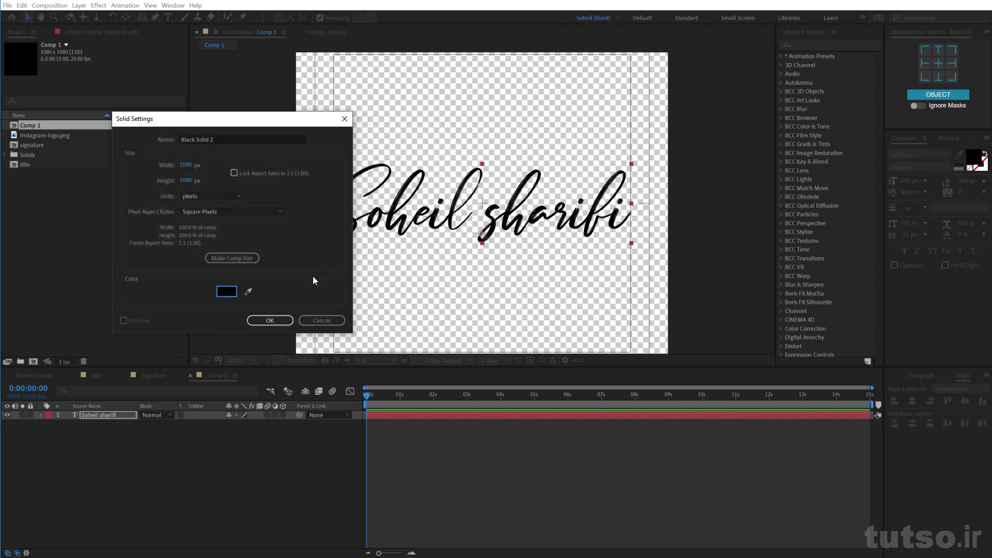
pyautogui.click(268, 320)
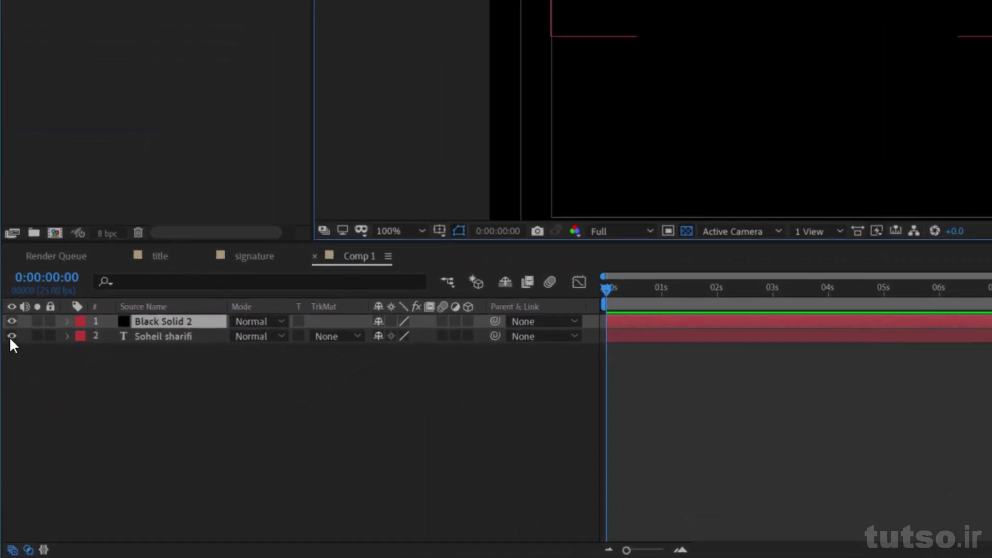
pyautogui.click(12, 322)
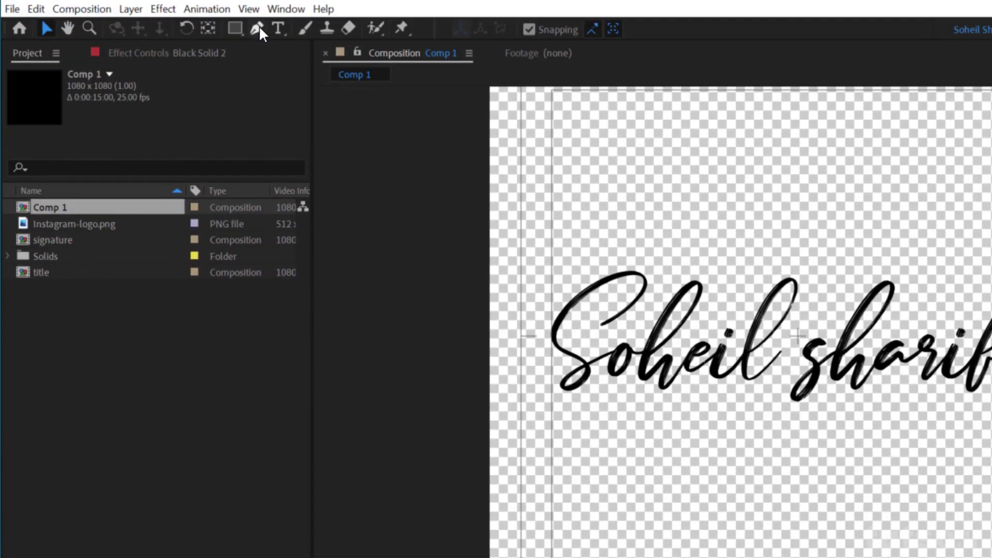
pyautogui.click(258, 26)
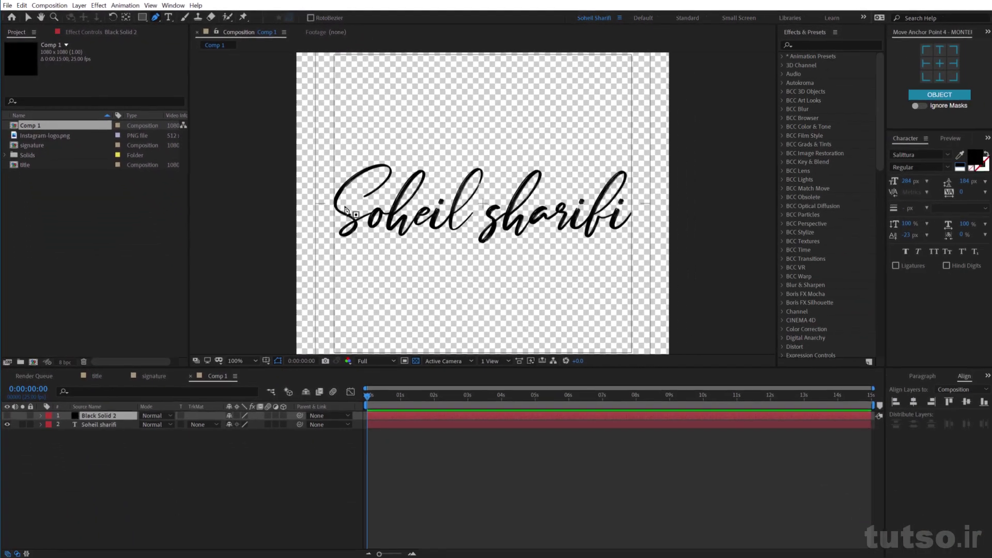
# Step: Select Black Solid 2 and zoom in on the top of the S
pyautogui.scroll(3, 354, 211)
pyautogui.moveTo(354, 209); pyautogui.dragTo(456, 198)
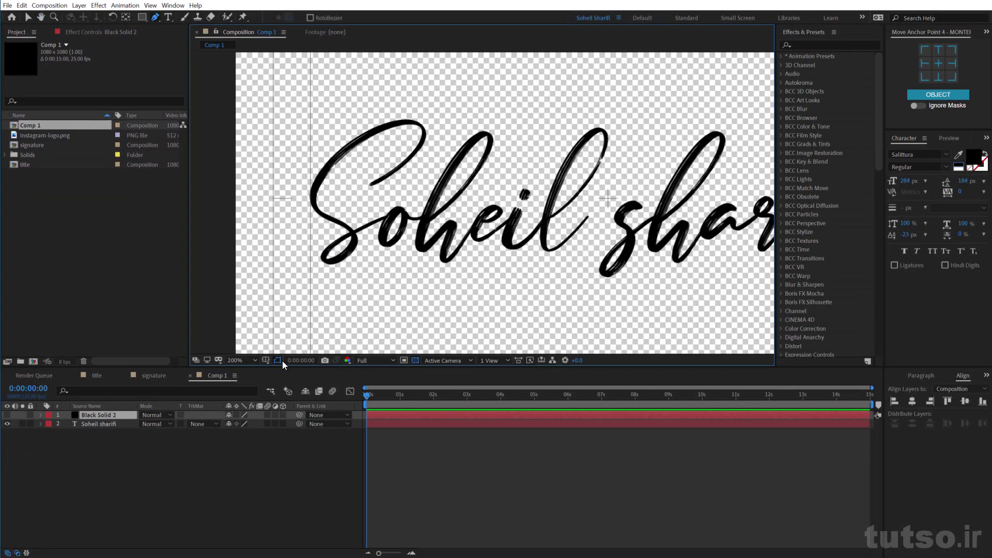
pyautogui.click(103, 423)
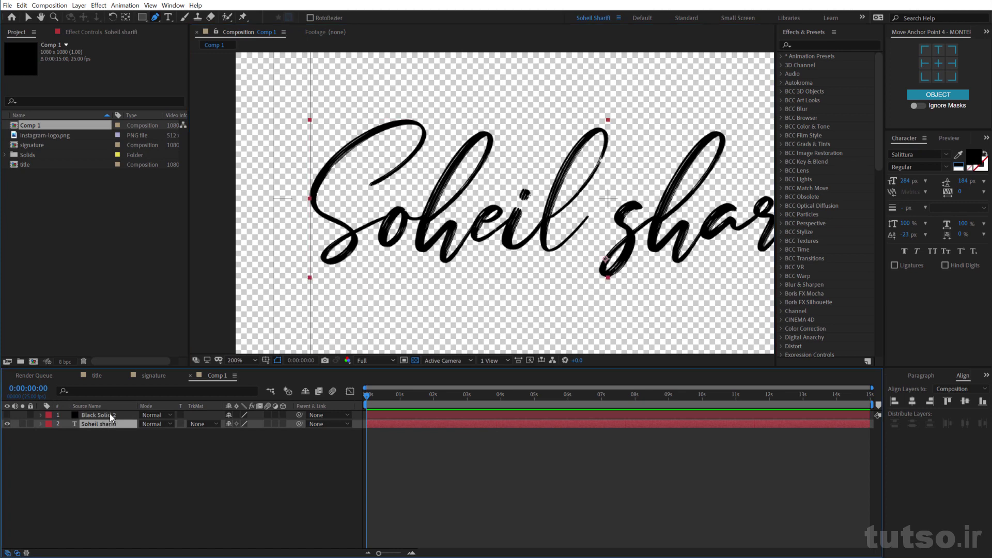
pyautogui.click(109, 415)
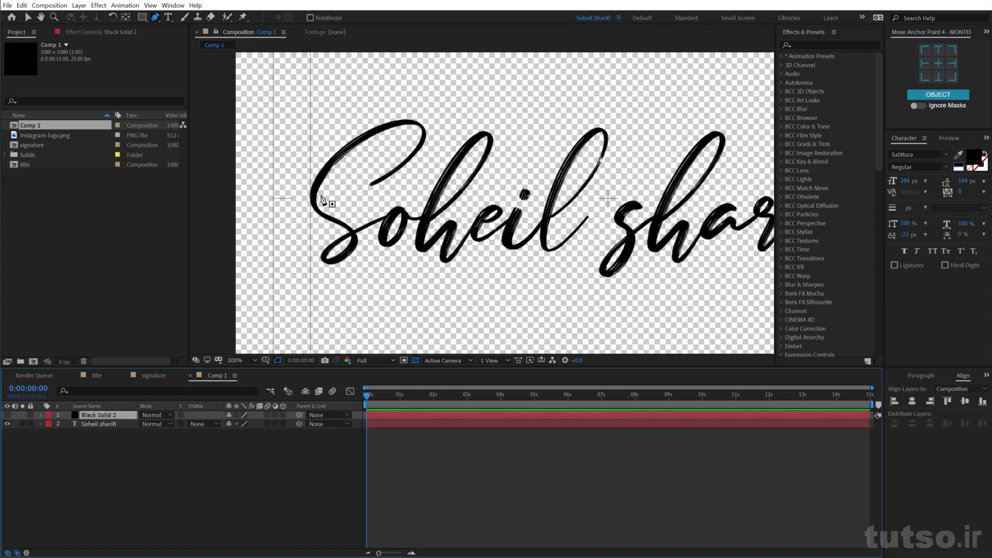
pyautogui.scroll(2, 392, 173)
pyautogui.moveTo(362, 150); pyautogui.dragTo(464, 228)
pyautogui.press('g')
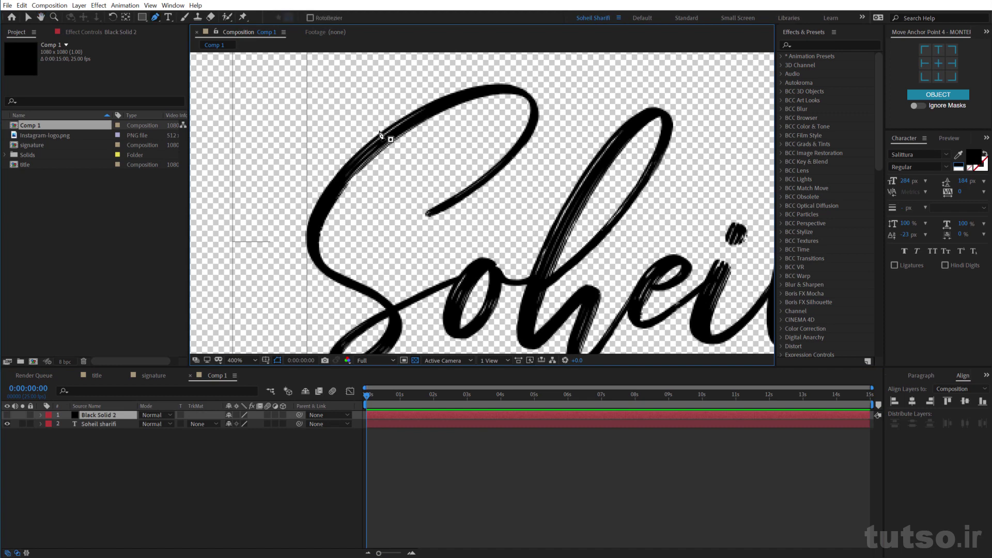
# Step: Trace a mask path along the S stroke, curving around its upper and lower loops
pyautogui.click(429, 214)
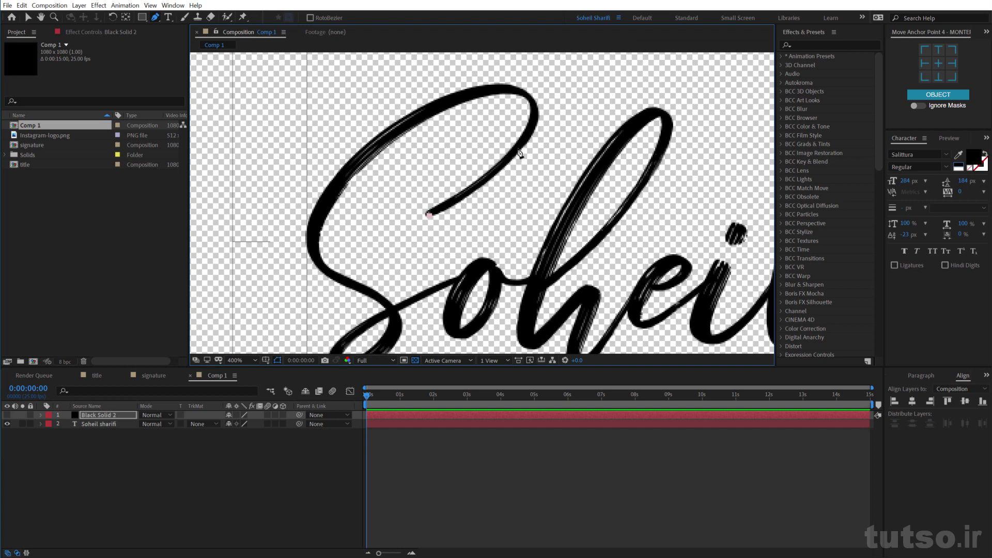
pyautogui.moveTo(519, 149); pyautogui.dragTo(525, 134)
pyautogui.click(538, 107)
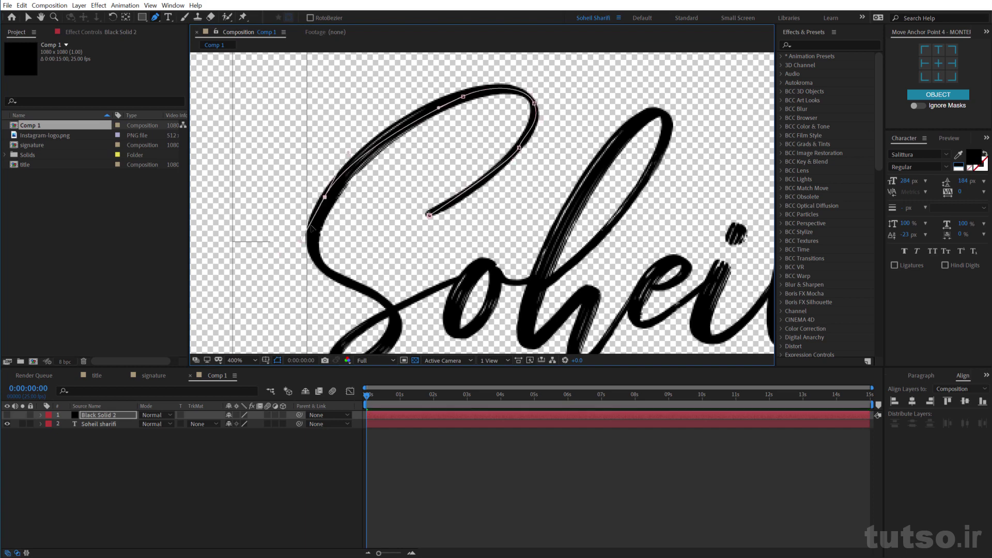
pyautogui.click(323, 196)
pyautogui.click(330, 272)
pyautogui.click(387, 306)
pyautogui.scroll(-3, 372, 299)
pyautogui.click(358, 296)
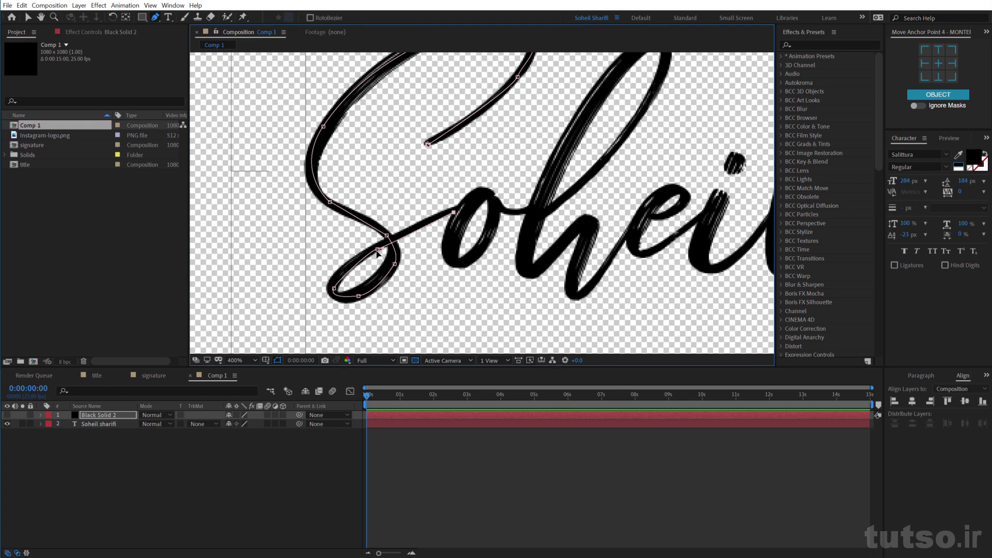
pyautogui.moveTo(336, 281); pyautogui.dragTo(377, 246)
pyautogui.click(455, 211)
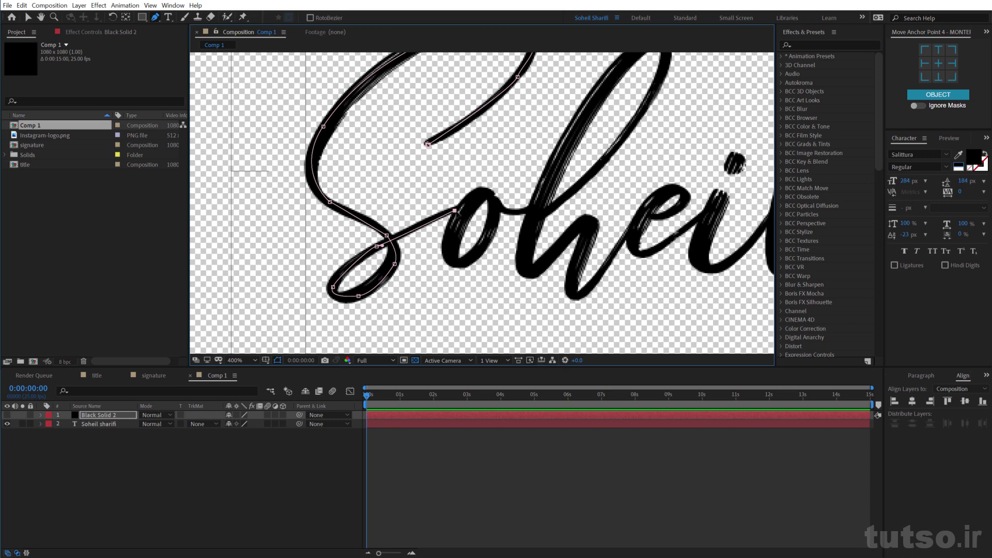
# Step: Extend the path around the o, then undo those extra points
pyautogui.click(488, 193)
pyautogui.click(459, 220)
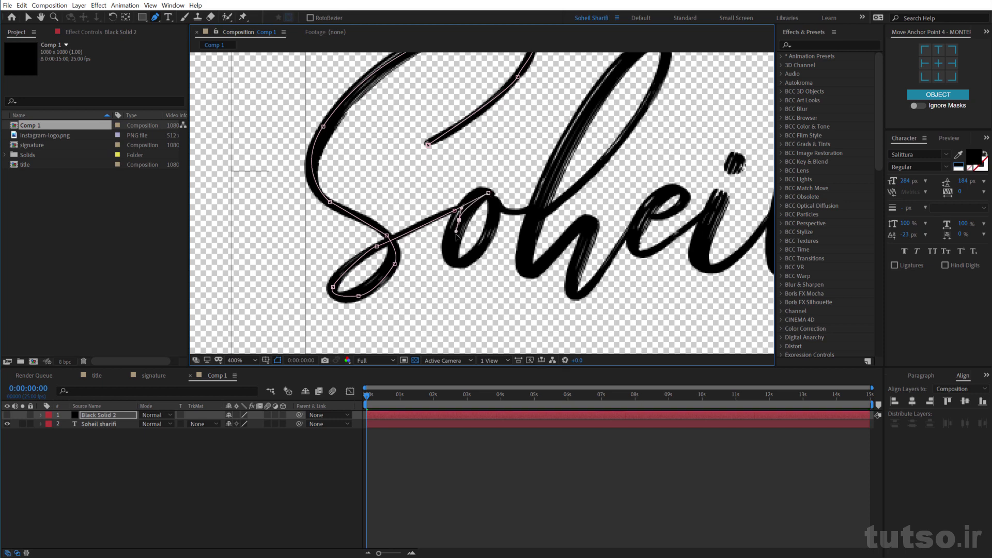
pyautogui.click(456, 260)
pyautogui.click(489, 241)
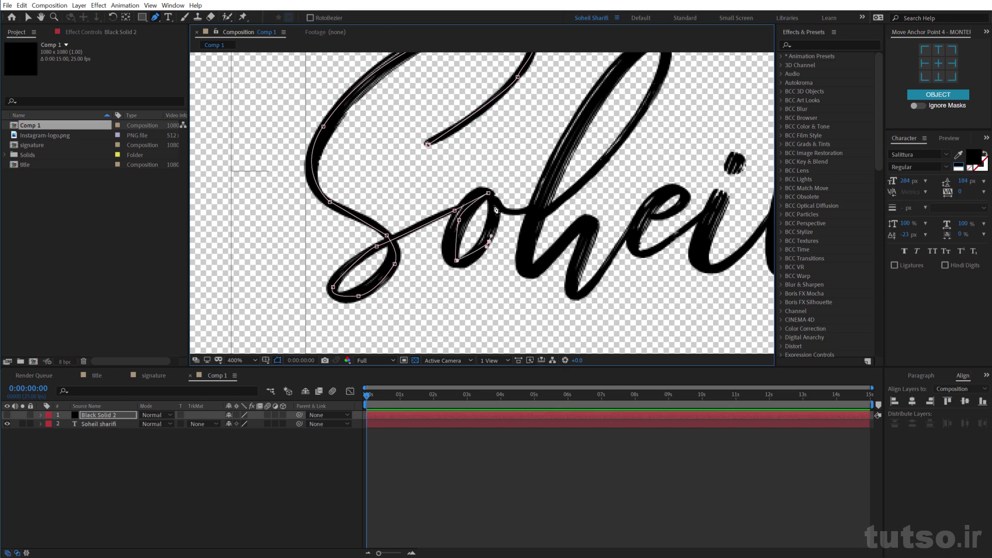
pyautogui.click(494, 205)
pyautogui.hotkey('ctrl', 'z')
pyautogui.hotkey('ctrl', 'z')
pyautogui.hotkey('ctrl', 'z')
pyautogui.hotkey('ctrl', 'z')
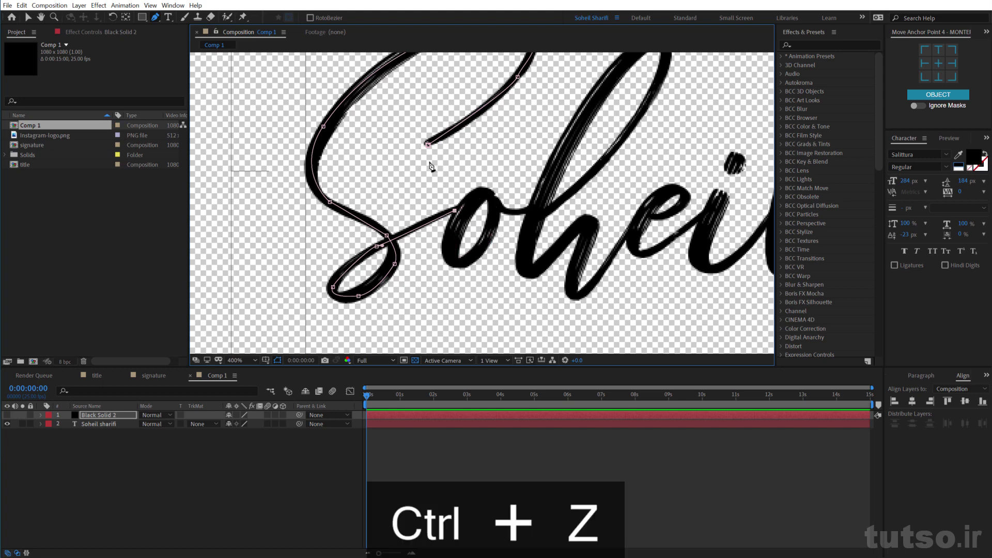
pyautogui.moveTo(409, 168); pyautogui.dragTo(346, 199)
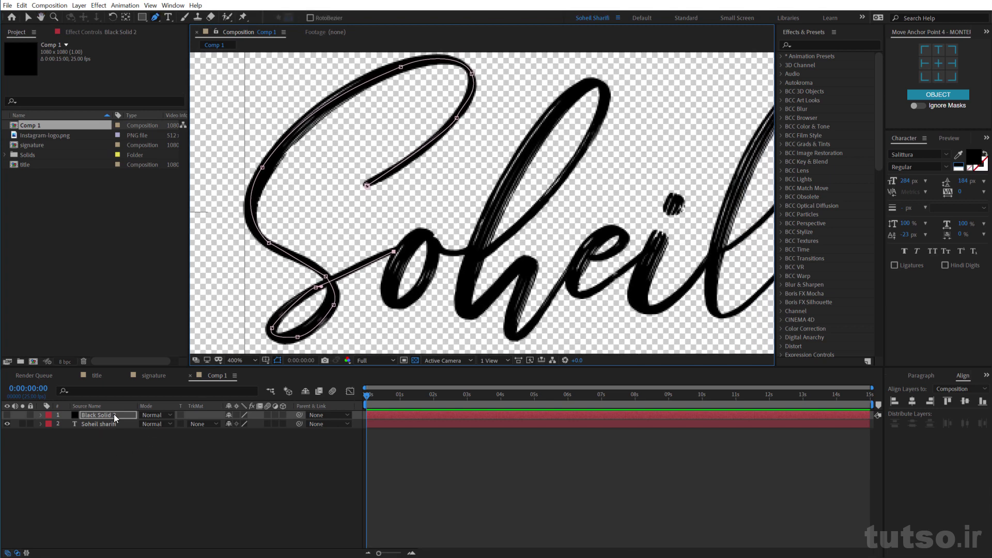
# Step: Try continuing the mask onto the o on Black Solid 2, then undo it
pyautogui.click(114, 414)
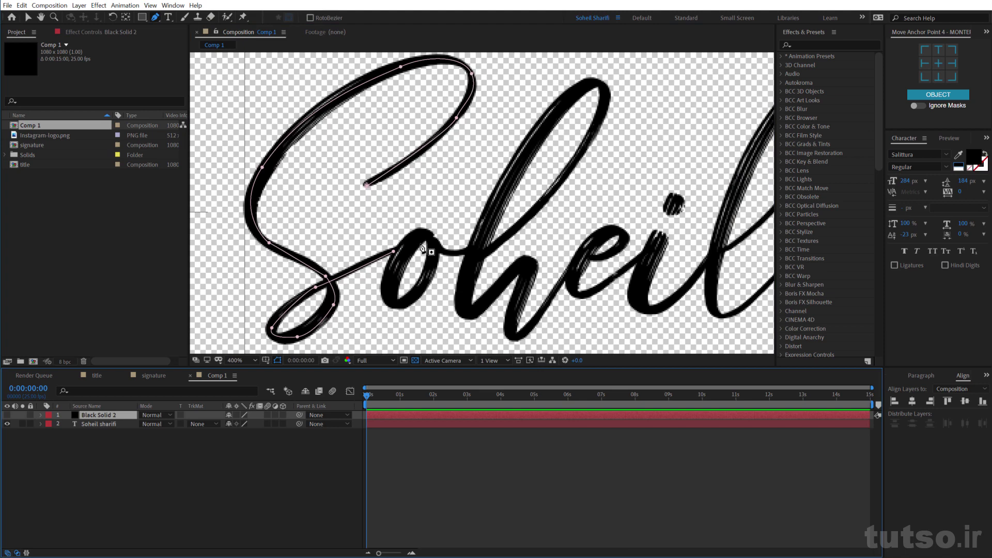
pyautogui.click(424, 236)
pyautogui.moveTo(393, 272)
pyautogui.mouseDown()
pyautogui.moveTo(390, 287)
pyautogui.moveTo(404, 304)
pyautogui.mouseUp()
pyautogui.click(399, 306)
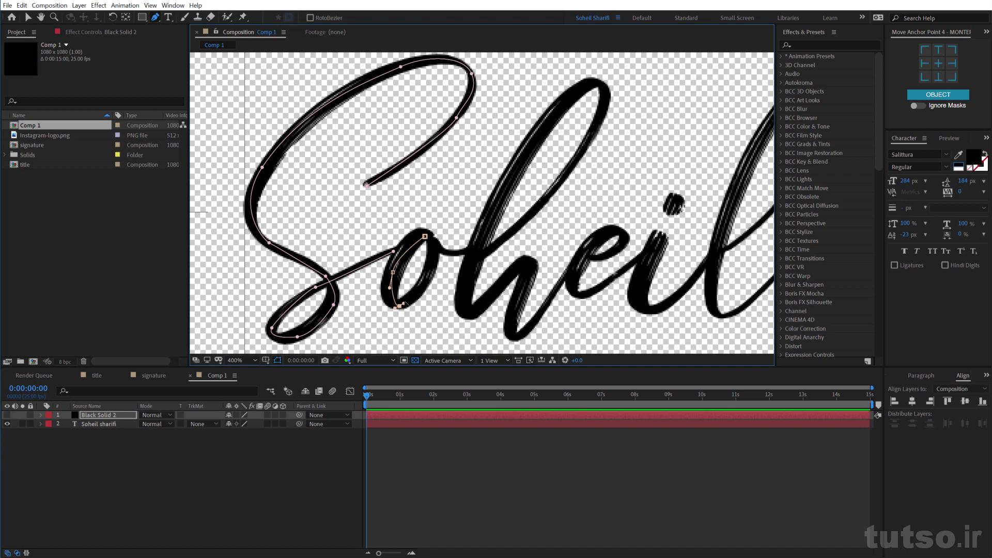
pyautogui.hotkey('ctrl', 'z')
pyautogui.hotkey('ctrl', 'z')
pyautogui.hotkey('ctrl', 'z')
pyautogui.hotkey('ctrl', 'z')
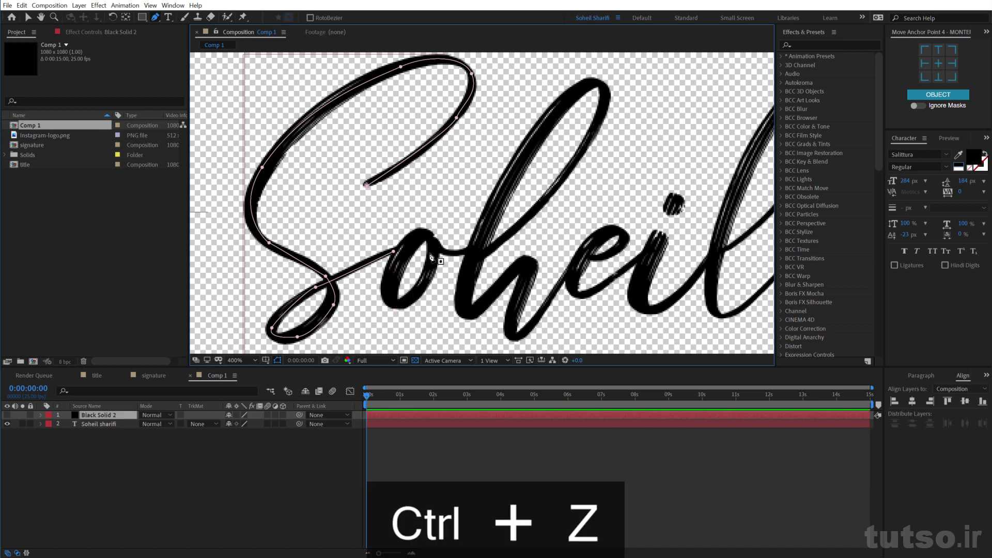
# Step: Draw a separate closed mask around the o, removing a misplaced point
pyautogui.click(433, 242)
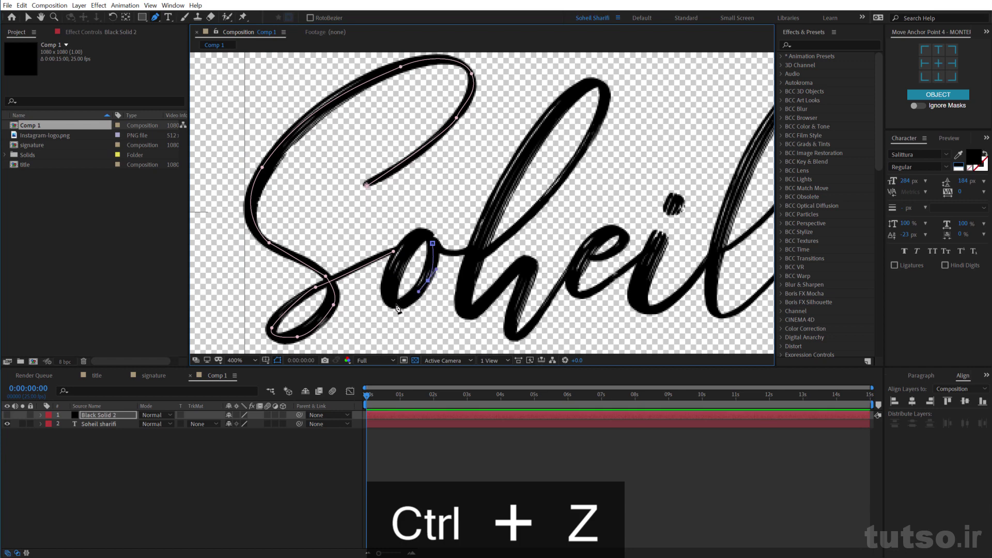
pyautogui.moveTo(396, 306); pyautogui.dragTo(417, 239)
pyautogui.click(432, 242)
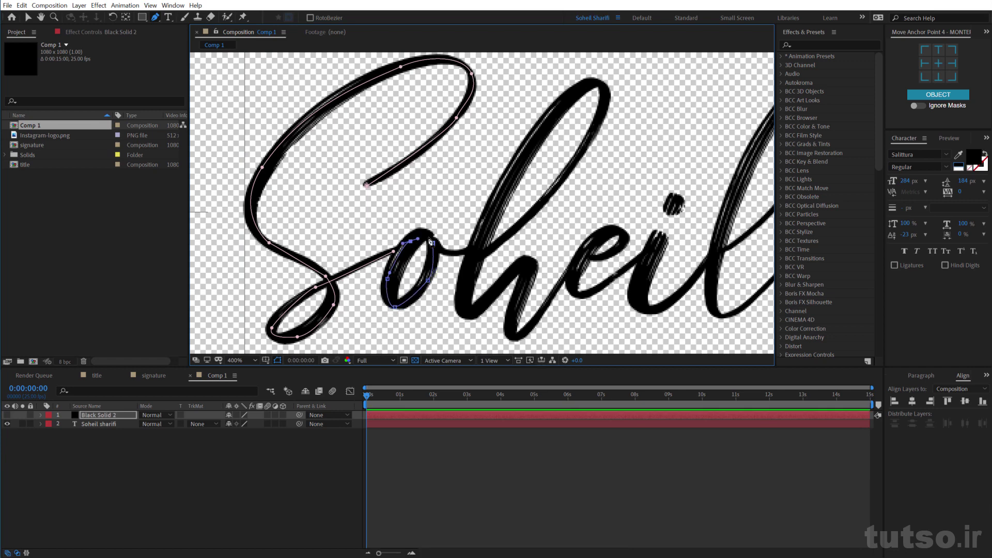
pyautogui.scroll(1, 426, 237)
pyautogui.scroll(1, 566, 148)
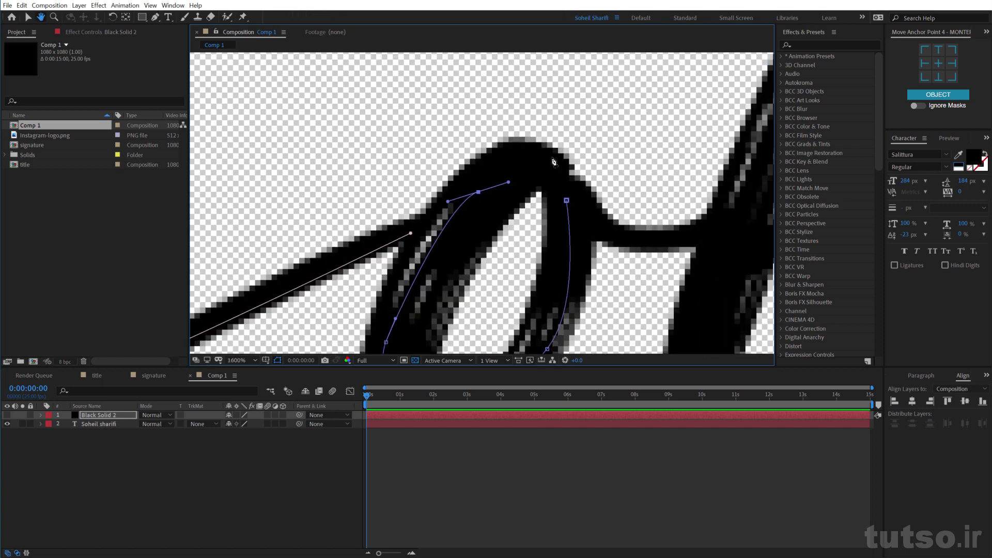
pyautogui.moveTo(558, 170); pyautogui.dragTo(574, 184)
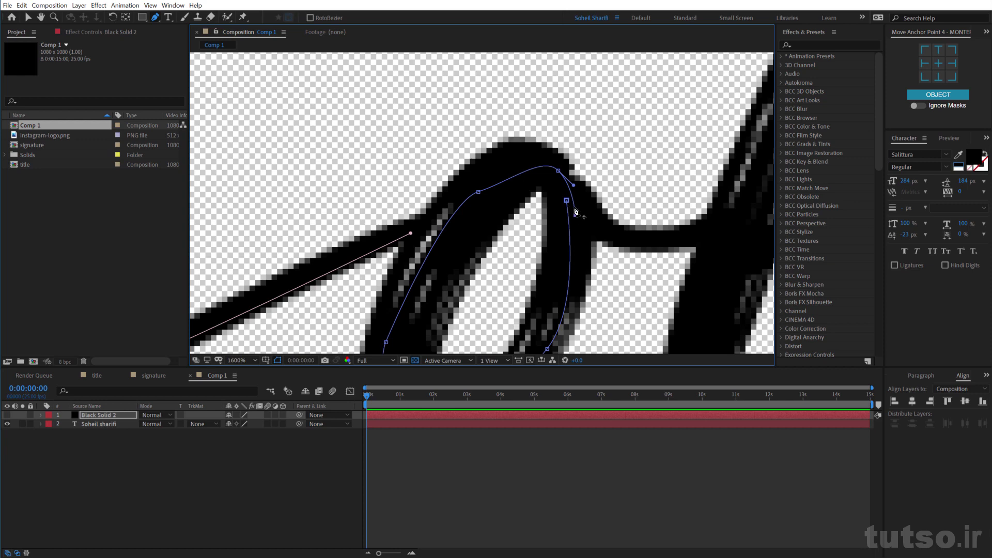
pyautogui.click(575, 214)
pyautogui.hotkey('ctrl', 'z')
# Step: Solo the black solid, reveal its masks and set Mask 2's mode to None
pyautogui.click(11, 416)
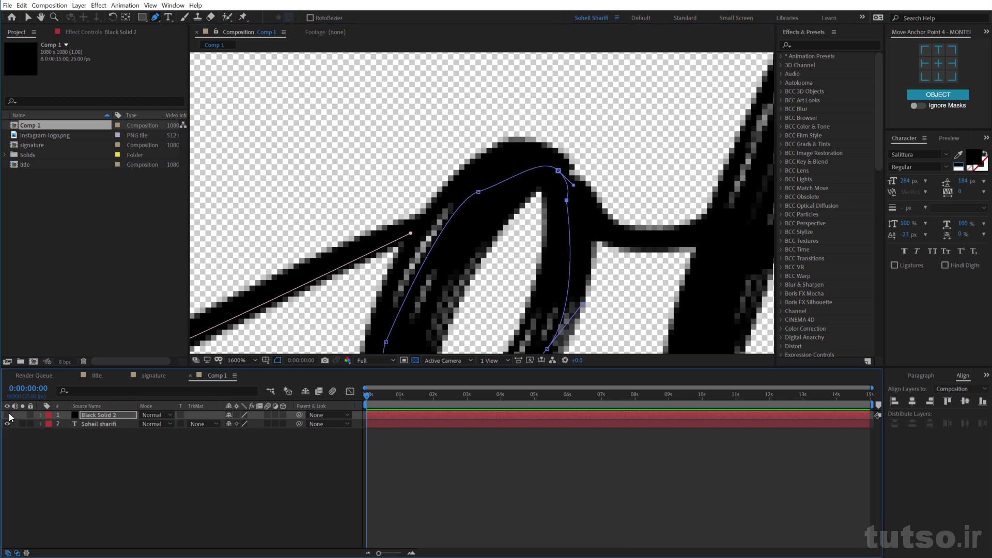
pyautogui.click(8, 421)
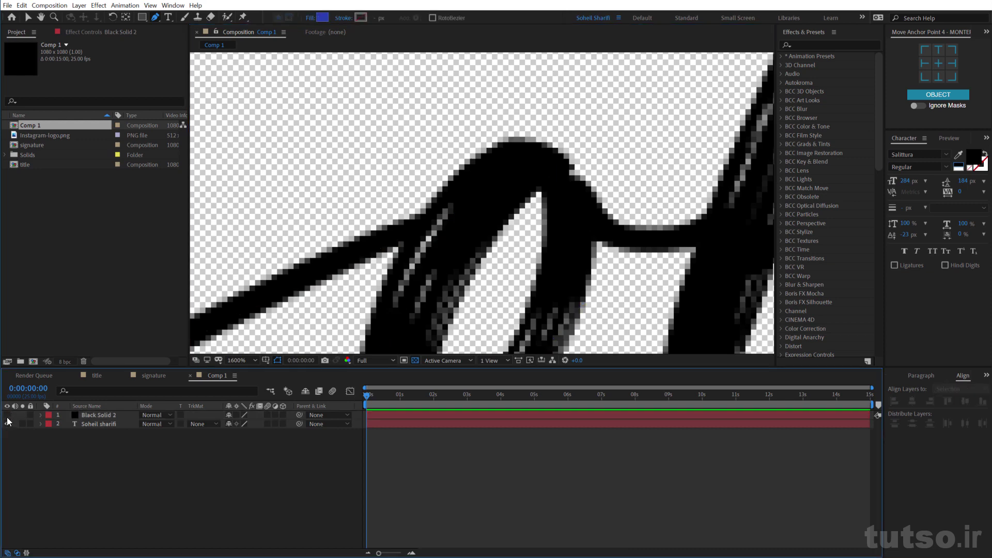
pyautogui.press(',')
pyautogui.press(',')
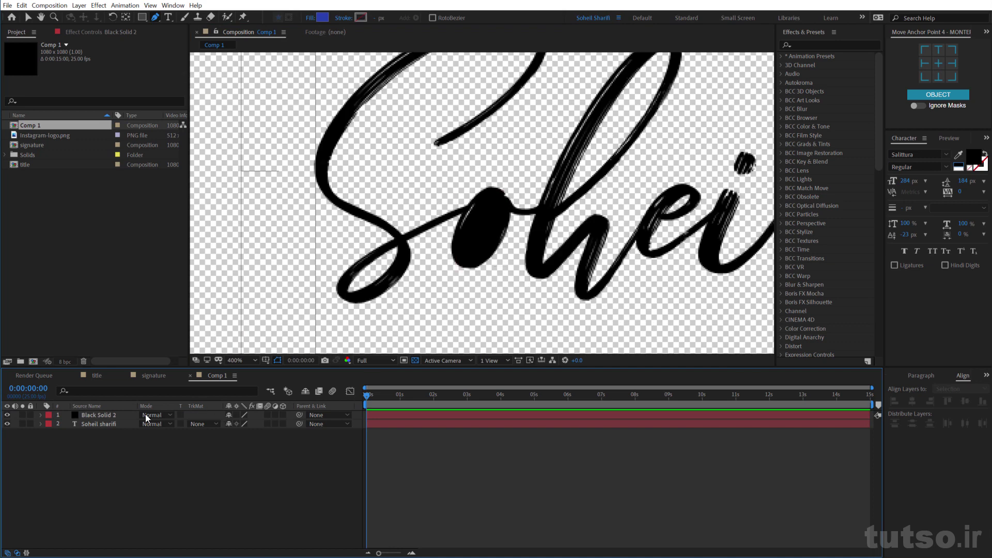
pyautogui.click(22, 415)
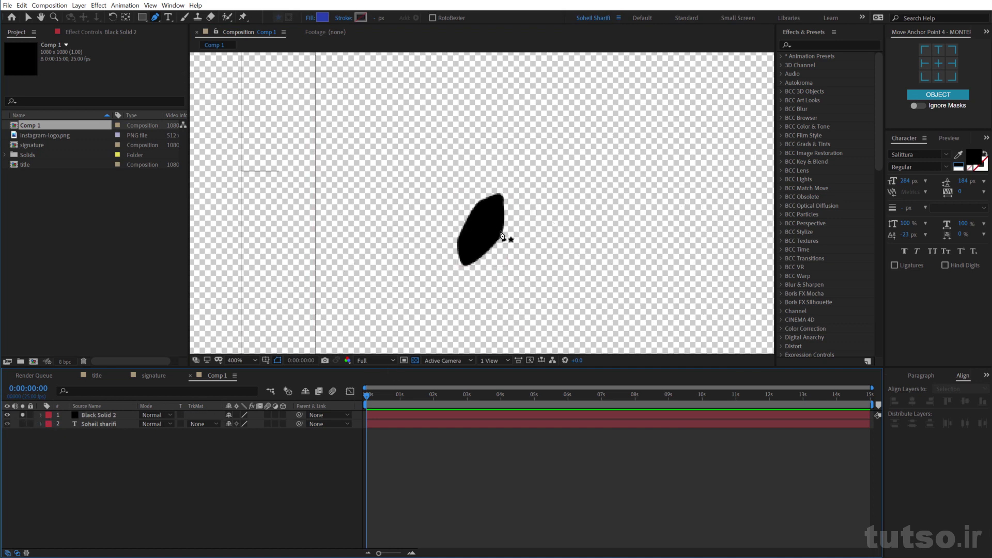
pyautogui.click(107, 413)
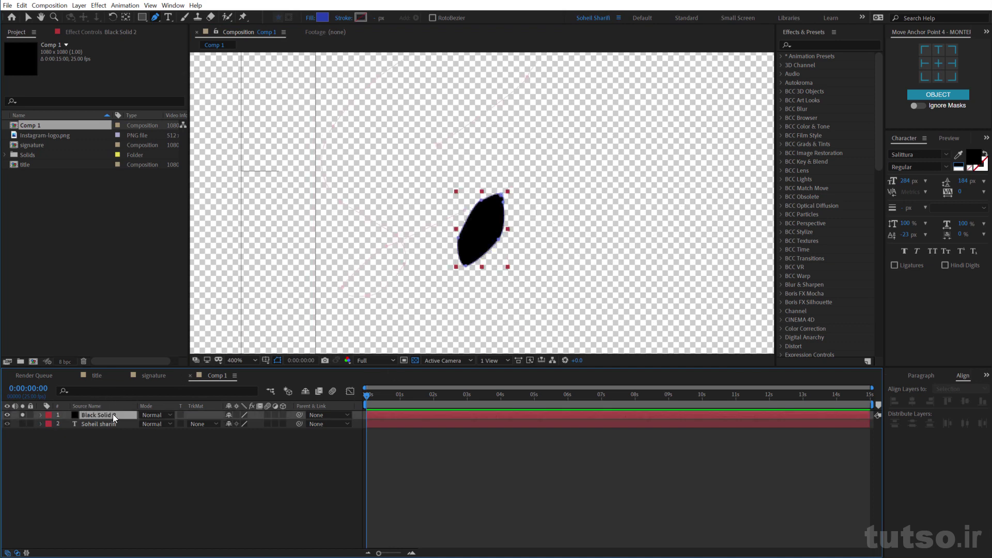
pyautogui.press('m')
pyautogui.press('m')
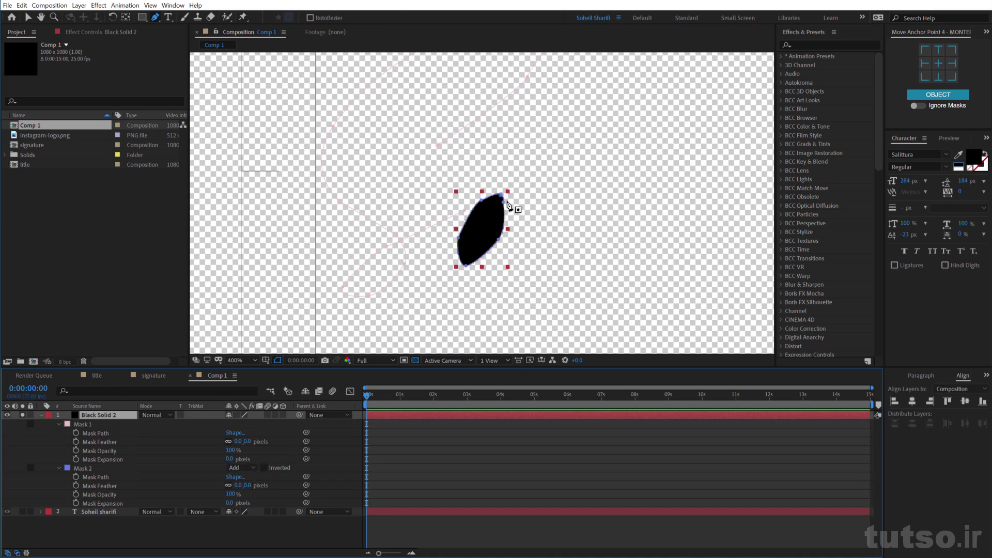
pyautogui.click(253, 469)
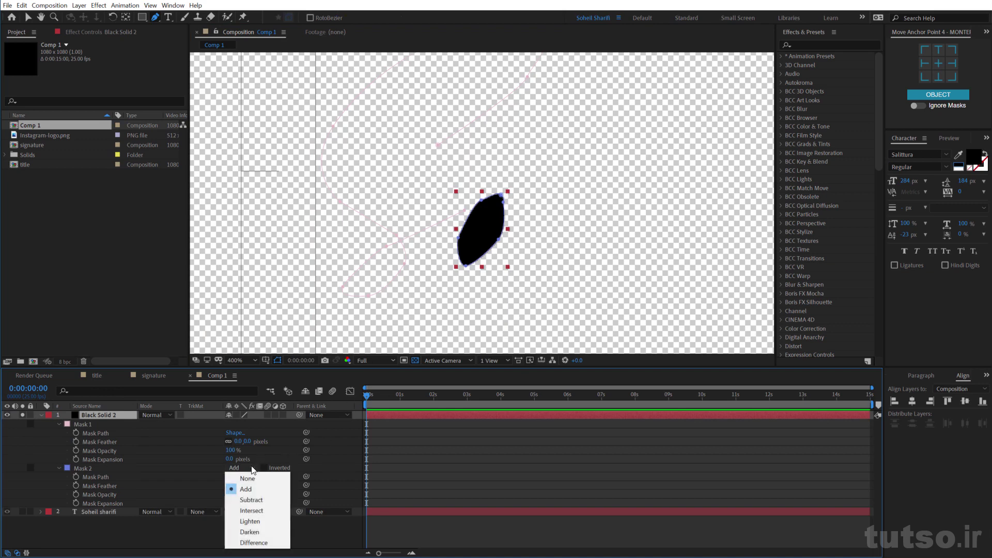
pyautogui.click(250, 472)
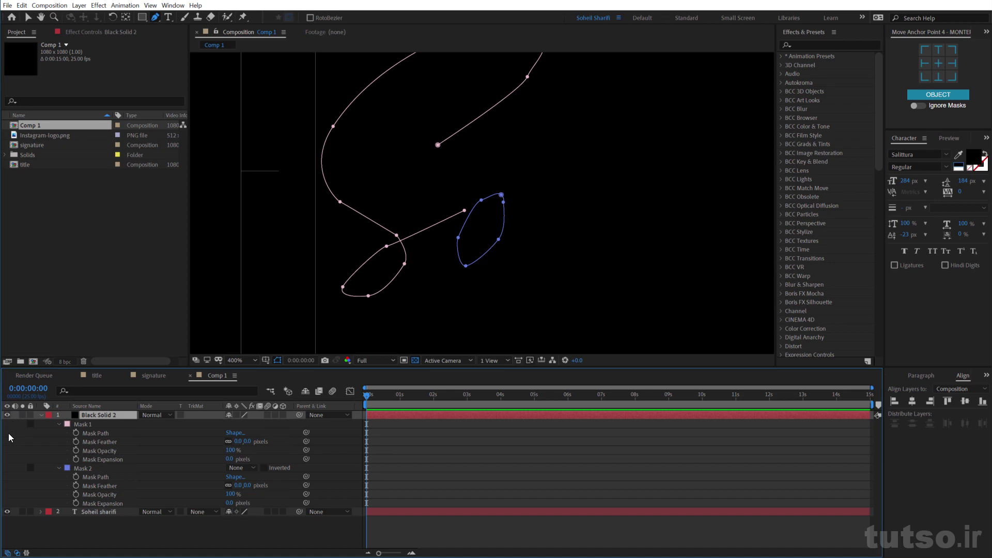
# Step: Hide the solid and zoom in and out to check the letter masks
pyautogui.click(8, 414)
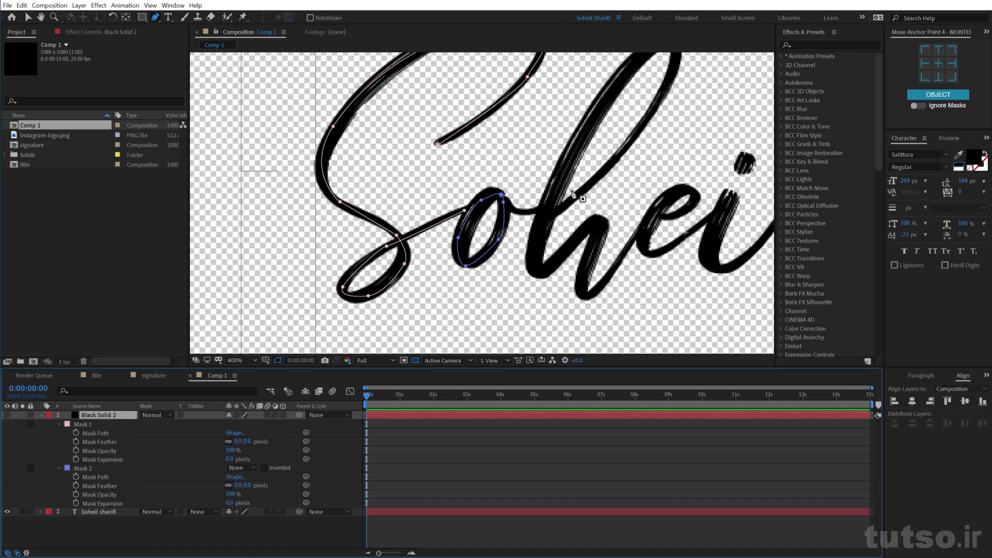
pyautogui.press('.')
pyautogui.press('.')
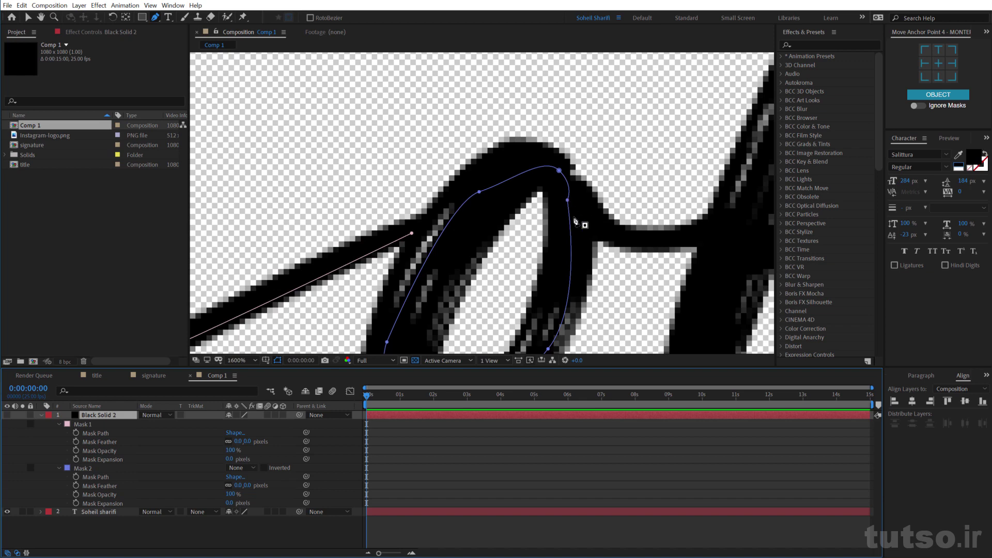
pyautogui.press(',')
pyautogui.press(',')
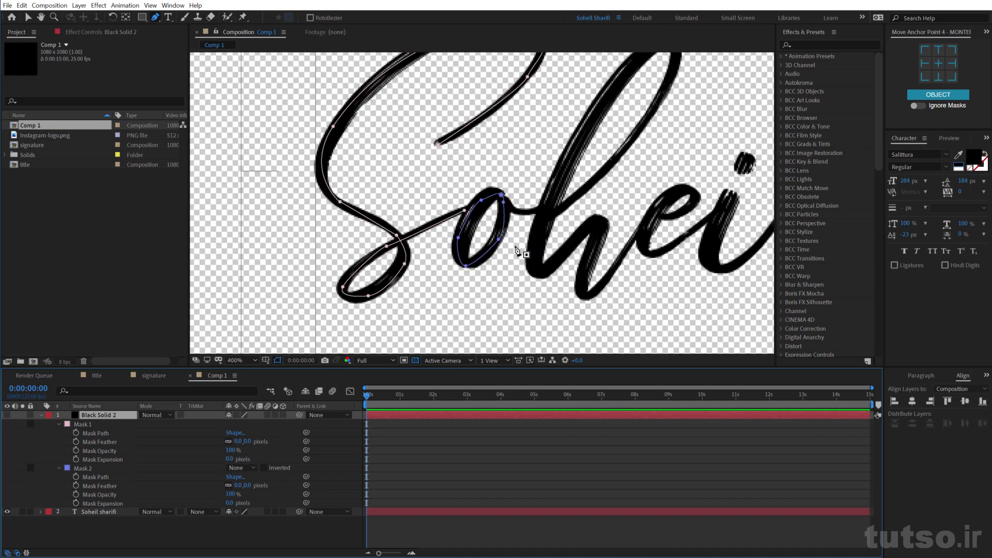
pyautogui.scroll(-2, 512, 251)
pyautogui.scroll(2, 498, 266)
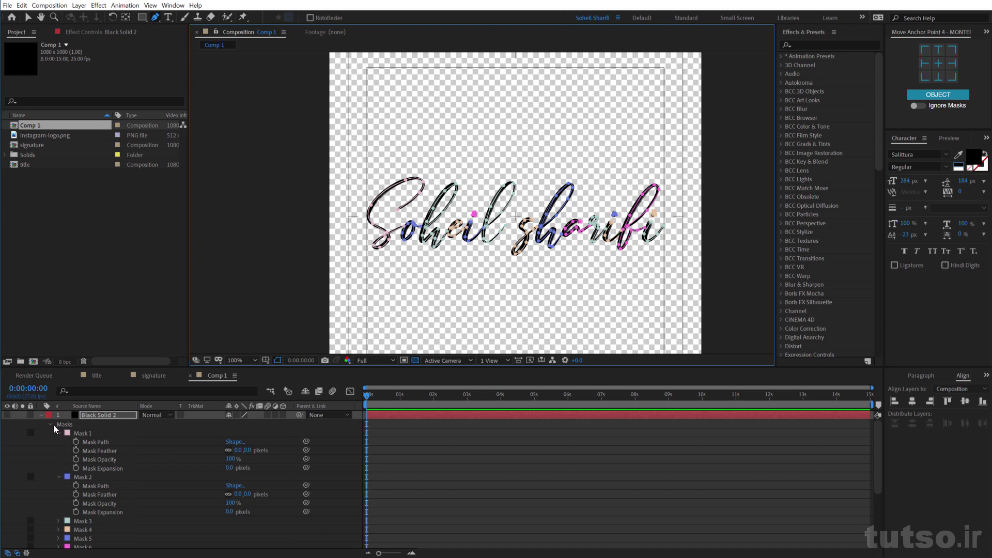
# Step: Turn Black Solid 2 back on and search effects for 'stroke'
pyautogui.click(6, 416)
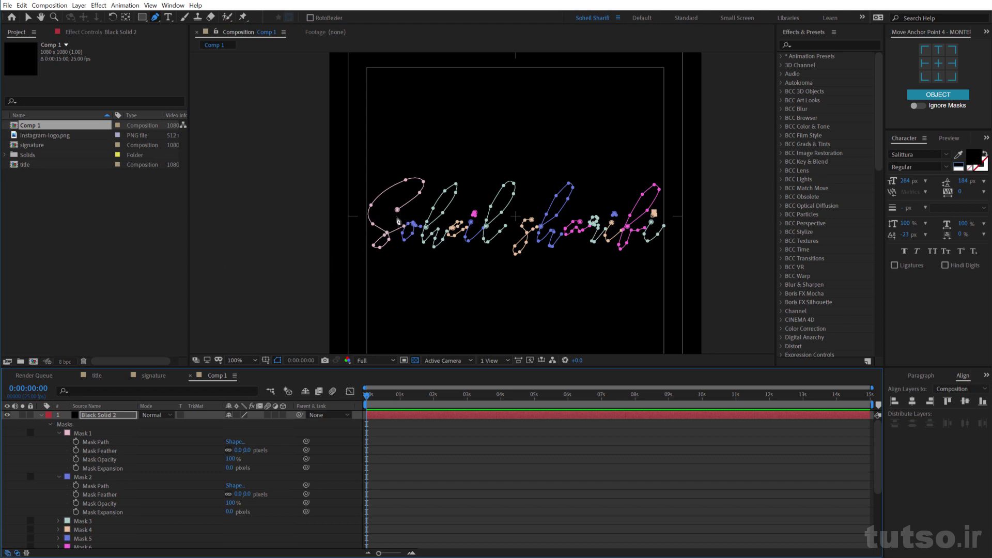
pyautogui.click(7, 416)
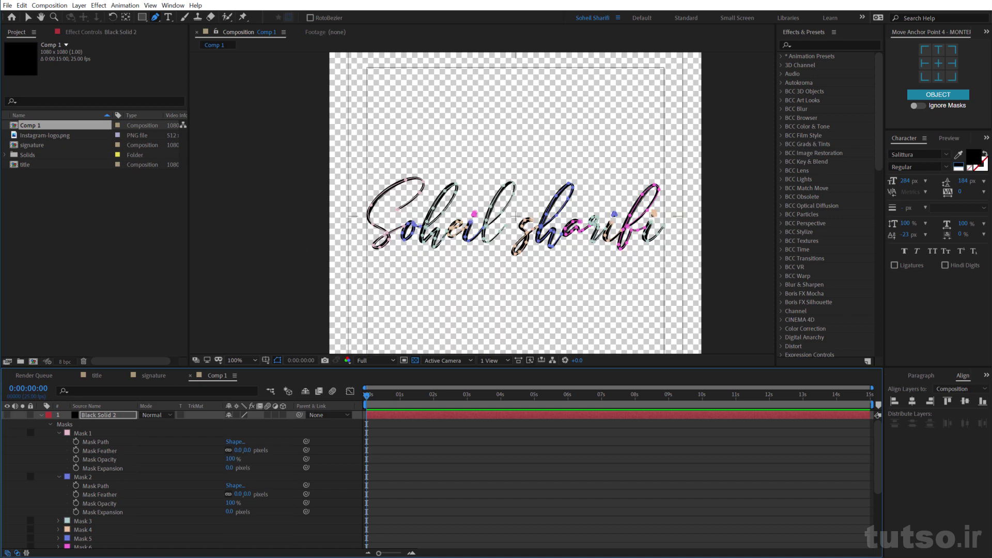
pyautogui.click(7, 416)
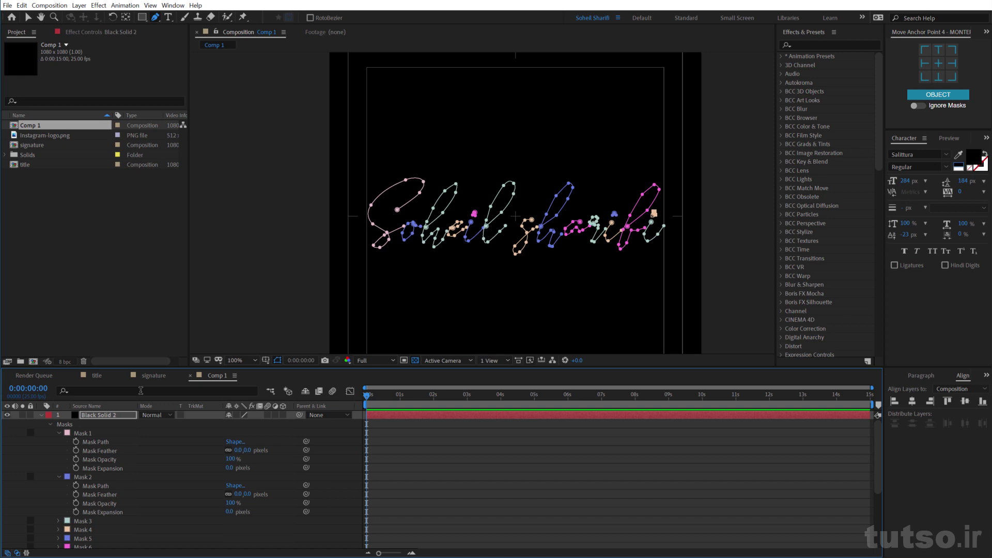
pyautogui.hotkey('ctrl', 'space')
pyautogui.write('str')
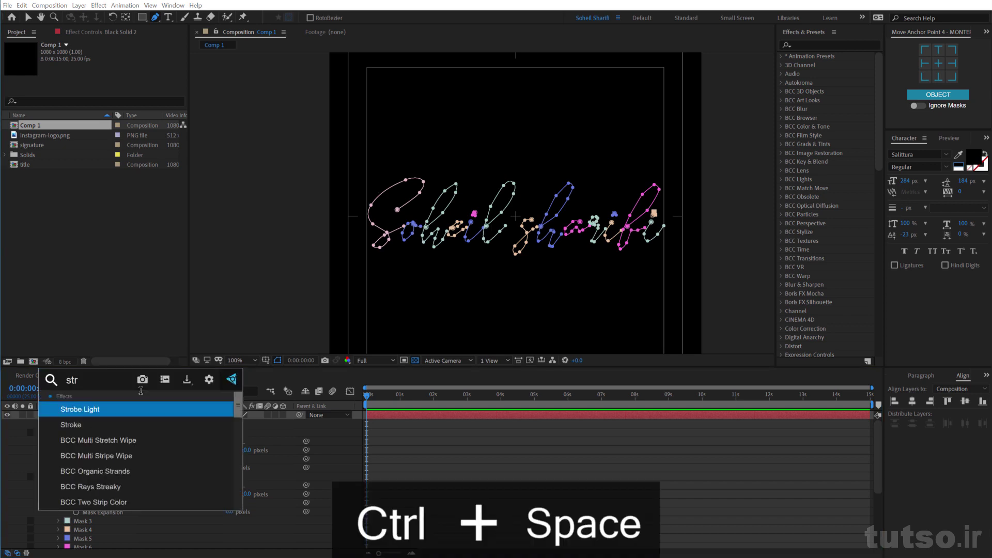
pyautogui.write('oke')
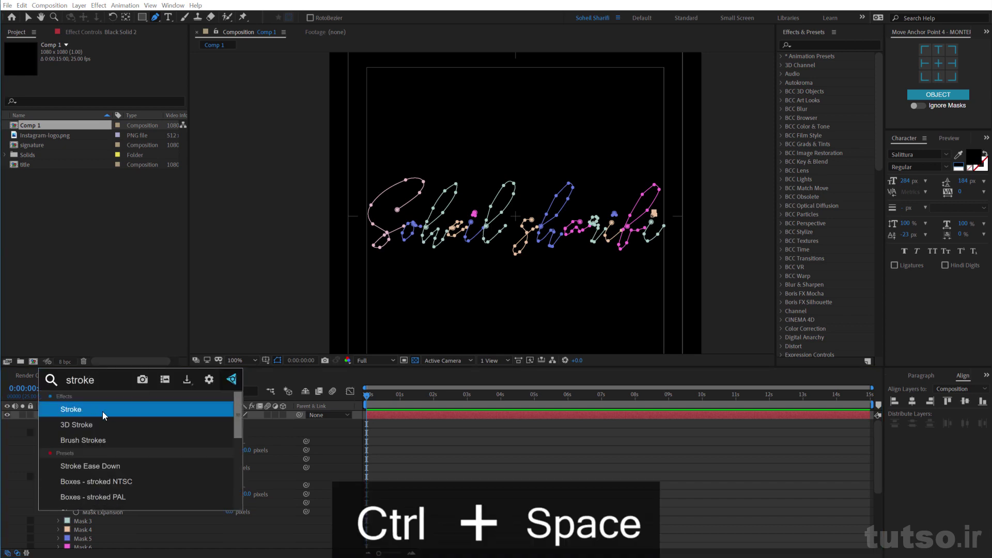
# Step: Apply the Stroke effect to Black Solid 2 and frame the signature's start
pyautogui.click(102, 412)
pyautogui.scroll(4, 388, 153)
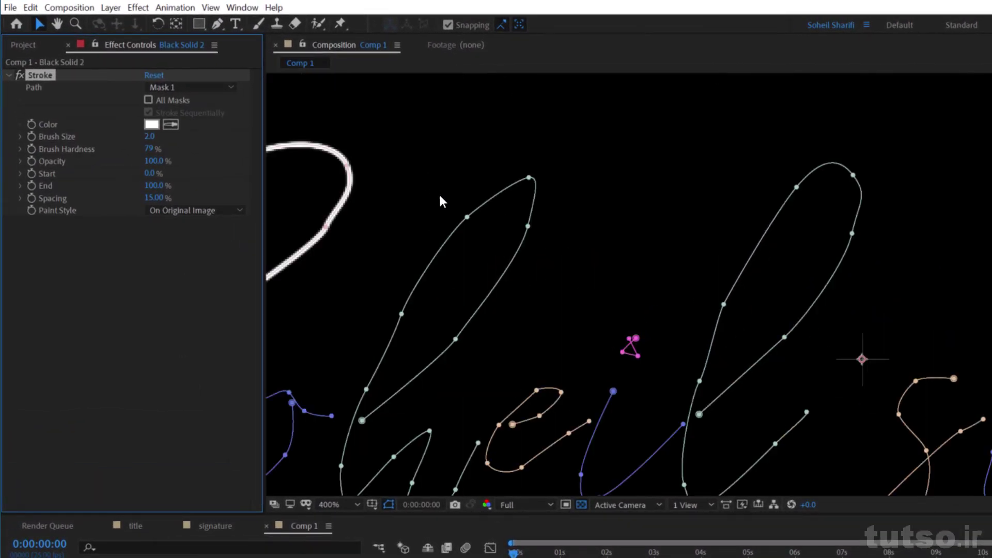
pyautogui.moveTo(440, 201); pyautogui.dragTo(779, 254)
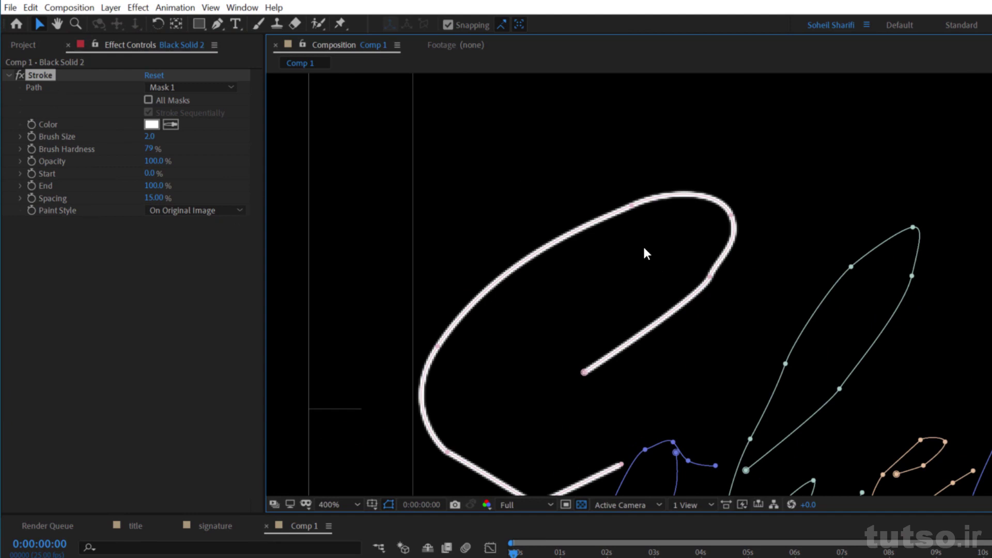
pyautogui.scroll(-2, 646, 253)
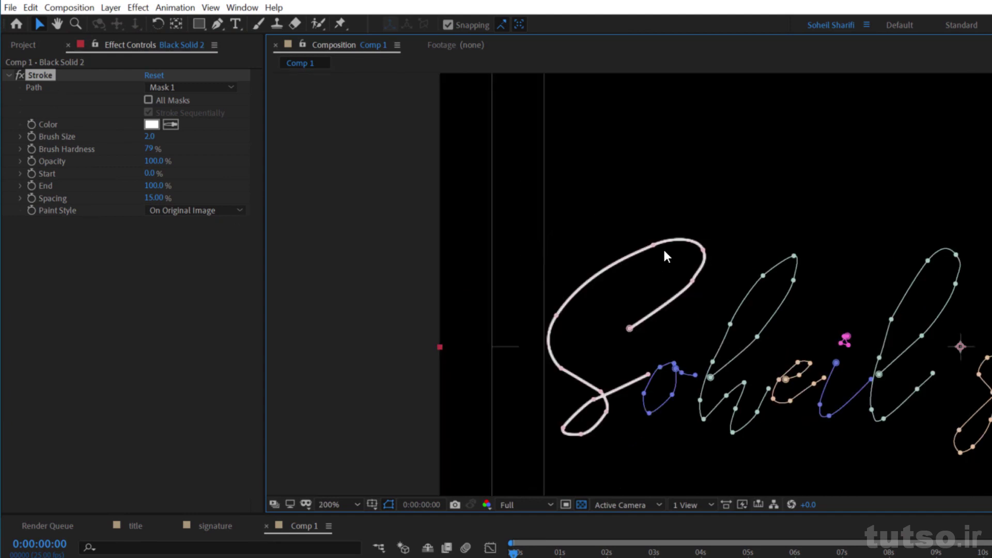
pyautogui.click(228, 129)
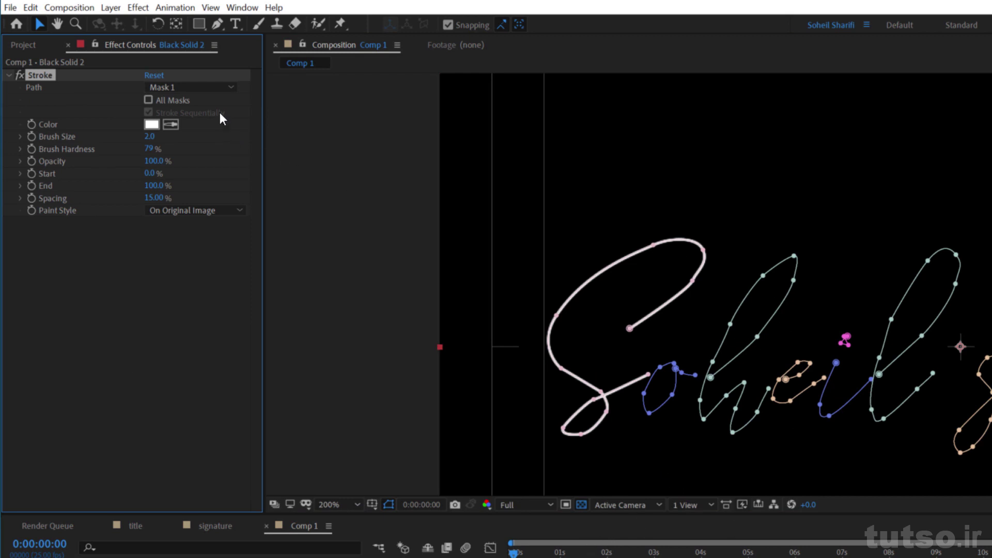
# Step: Set Stroke Path to Mask 1 after testing Masks 2–4, enable All Masks, disable Stroke Sequentially
pyautogui.click(215, 87)
pyautogui.click(201, 134)
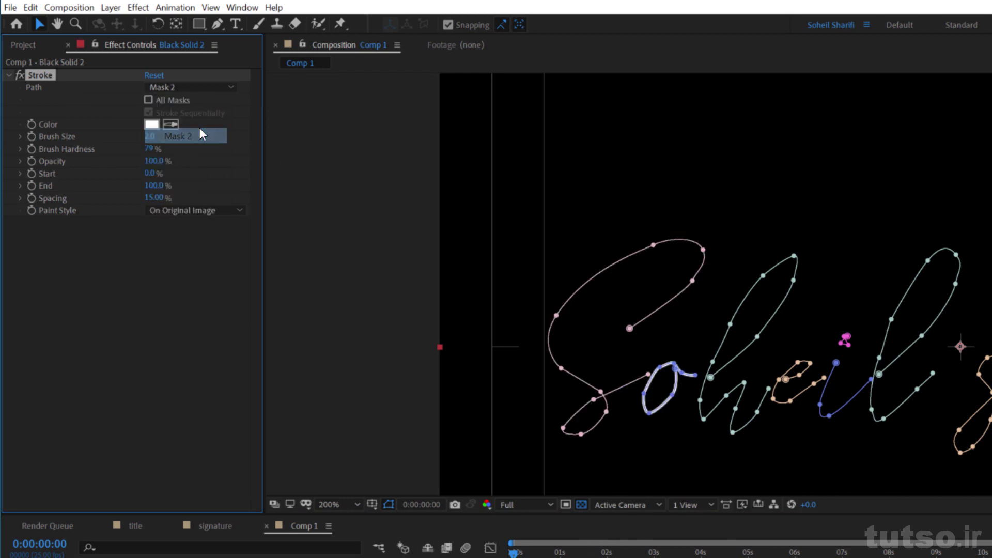
pyautogui.click(207, 89)
pyautogui.press('Return')
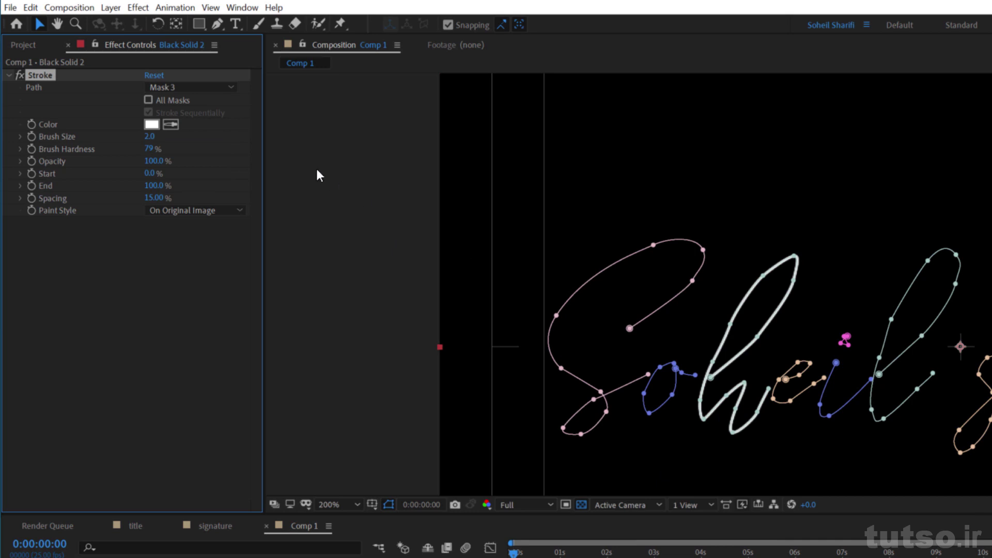
pyautogui.click(213, 87)
pyautogui.click(175, 166)
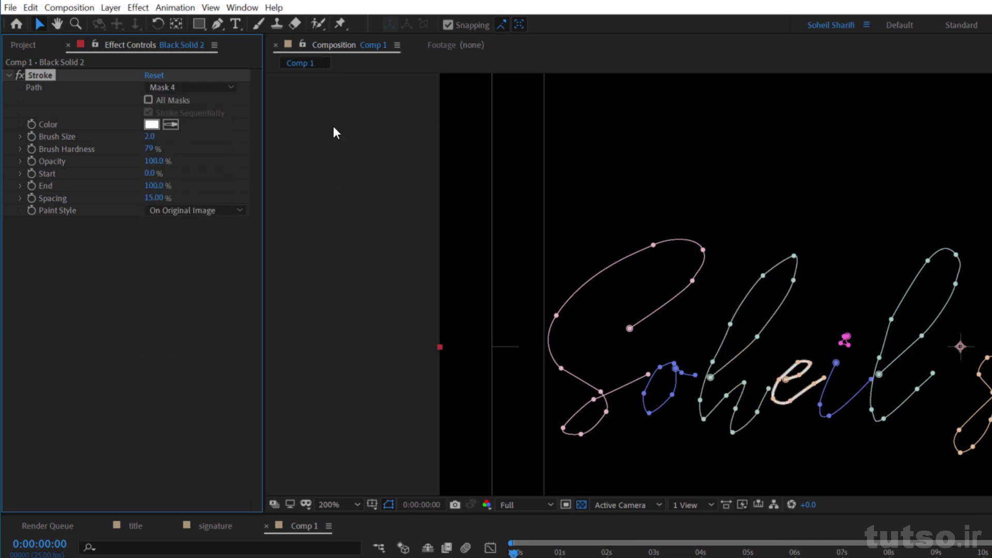
pyautogui.click(201, 101)
pyautogui.click(211, 87)
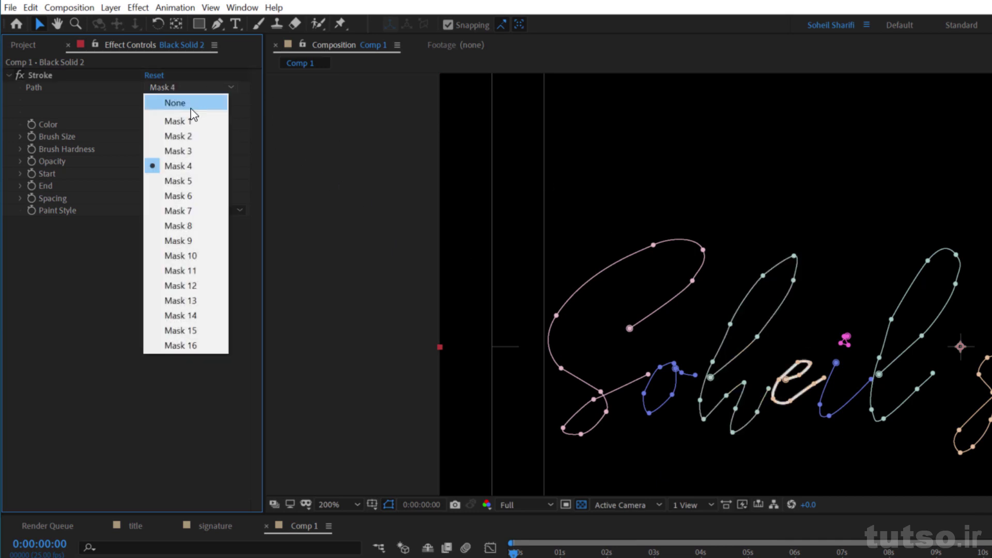
pyautogui.click(192, 123)
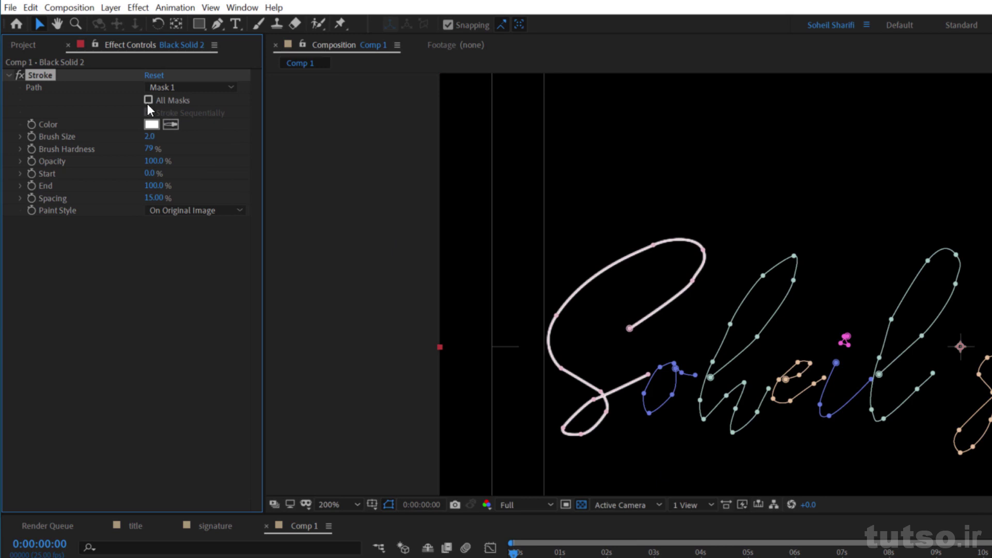
pyautogui.click(152, 101)
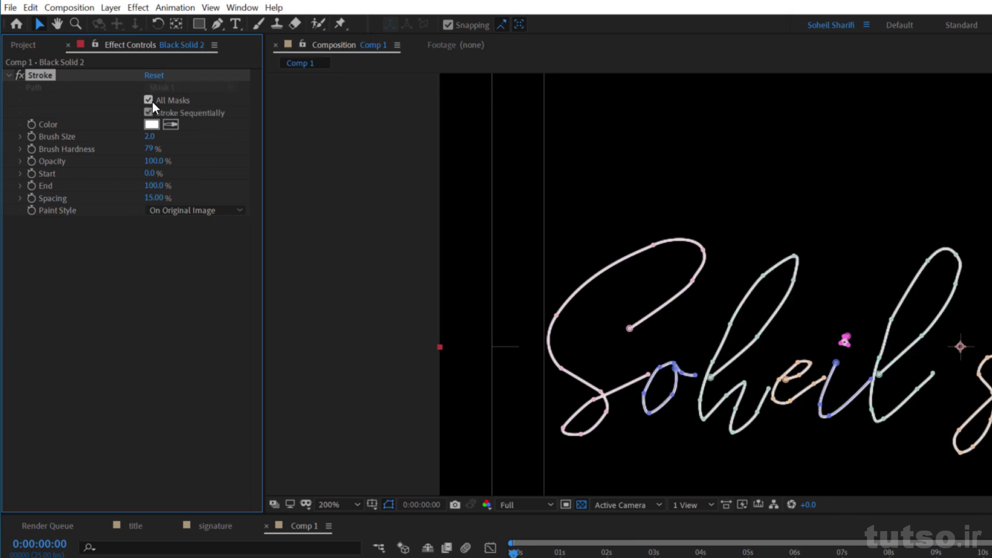
pyautogui.click(182, 110)
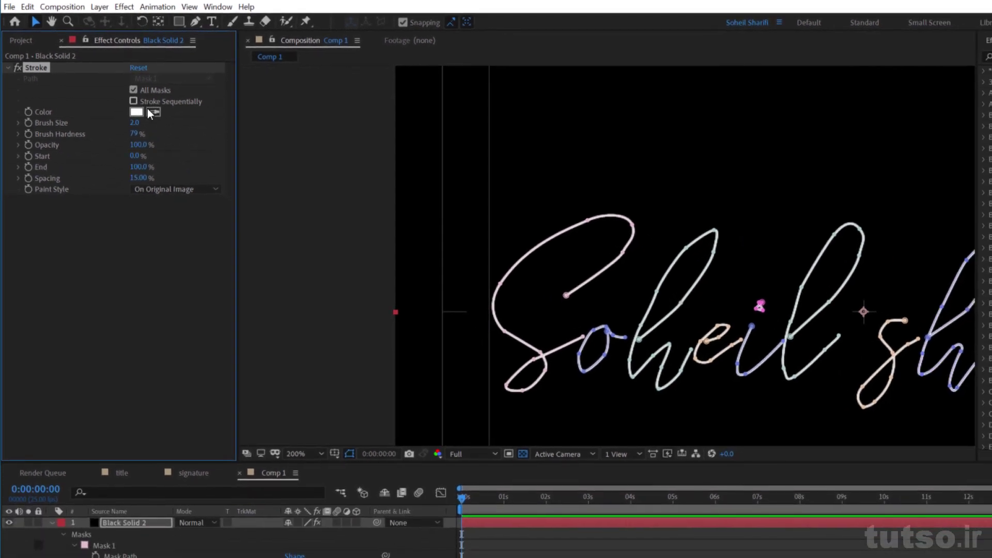
# Step: Set Stroke End to 1 and scrub it to preview the stroke along the masks
pyautogui.click(137, 166)
pyautogui.write('1')
pyautogui.press('Return')
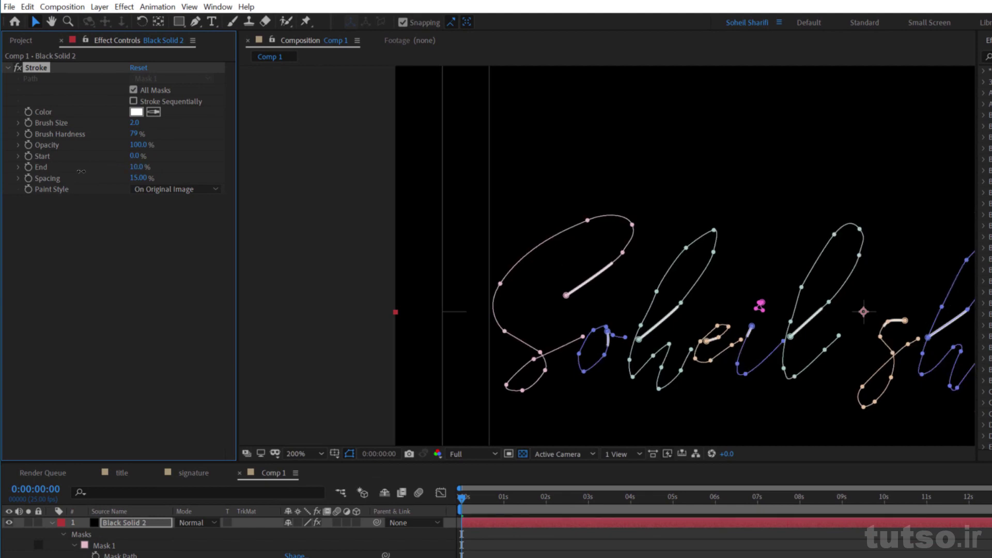
pyautogui.moveTo(79, 171); pyautogui.dragTo(126, 171)
pyautogui.scroll(-2, 576, 151)
pyautogui.press('h')
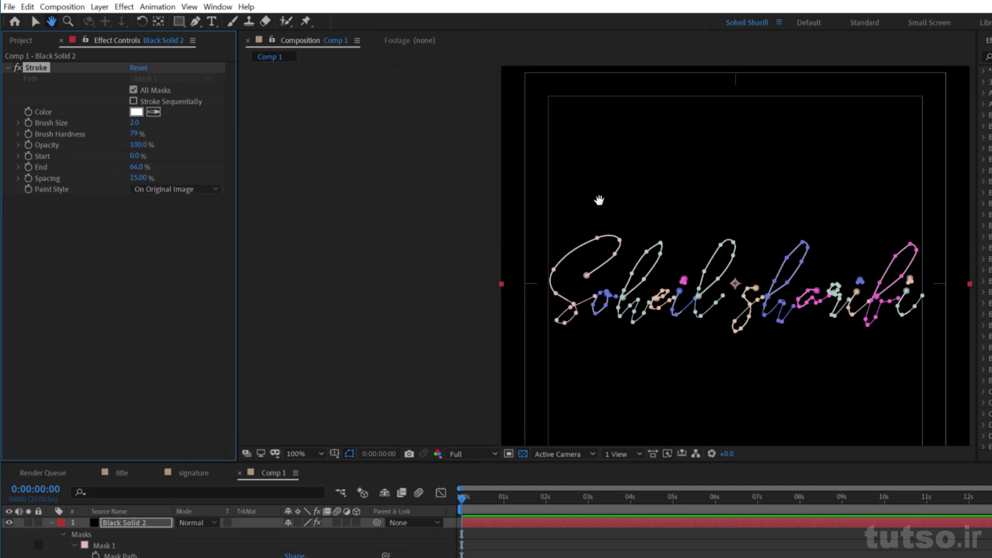
pyautogui.press('v')
# Step: Hide mask outlines, collapse Masks 1 and 2, and scrub End to preview the write-on
pyautogui.click(349, 454)
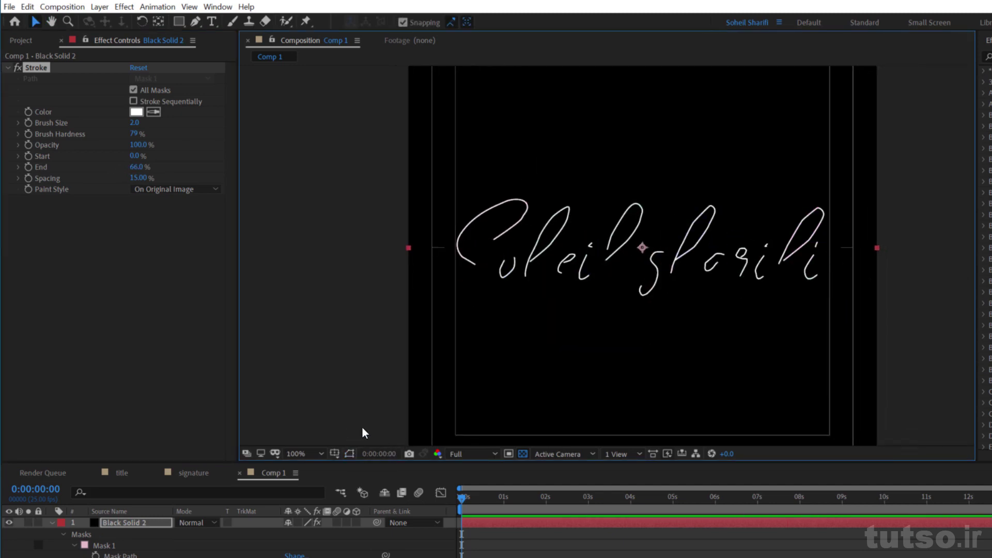
pyautogui.moveTo(136, 167)
pyautogui.mouseDown()
pyautogui.moveTo(92, 171)
pyautogui.moveTo(172, 194)
pyautogui.moveTo(197, 186)
pyautogui.mouseUp()
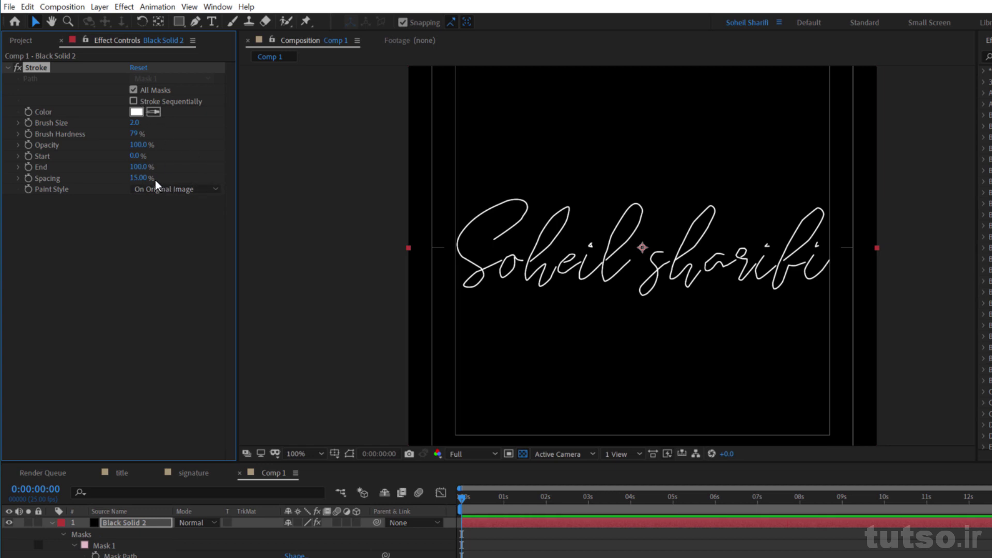
pyautogui.moveTo(132, 167); pyautogui.dragTo(107, 134)
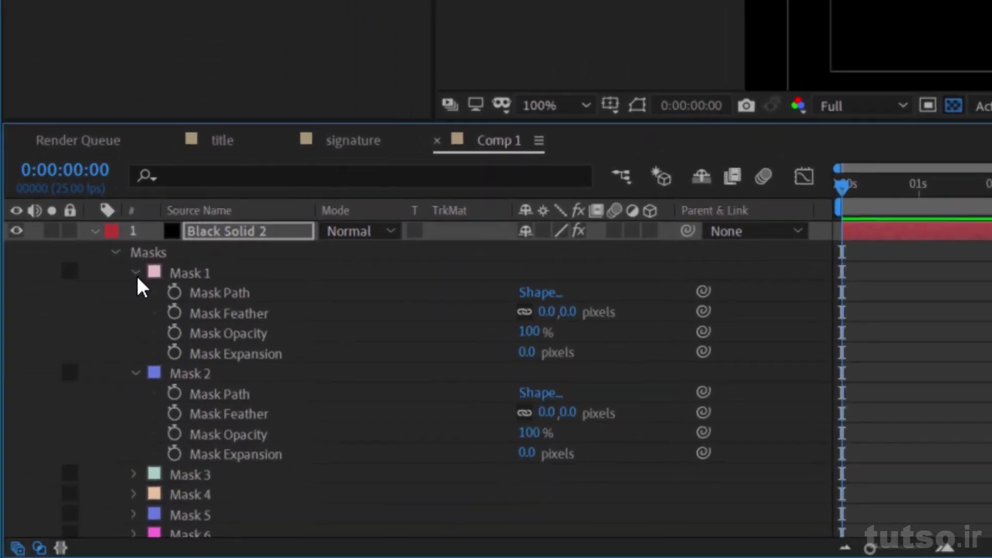
pyautogui.click(73, 545)
pyautogui.click(134, 290)
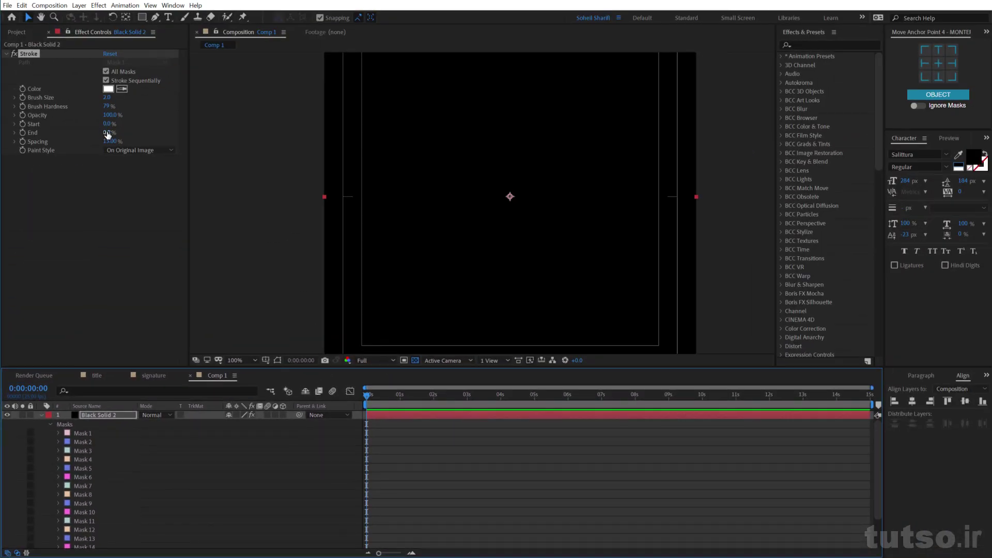
pyautogui.moveTo(108, 134)
pyautogui.mouseDown()
pyautogui.moveTo(155, 131)
pyautogui.moveTo(76, 140)
pyautogui.moveTo(136, 146)
pyautogui.mouseUp()
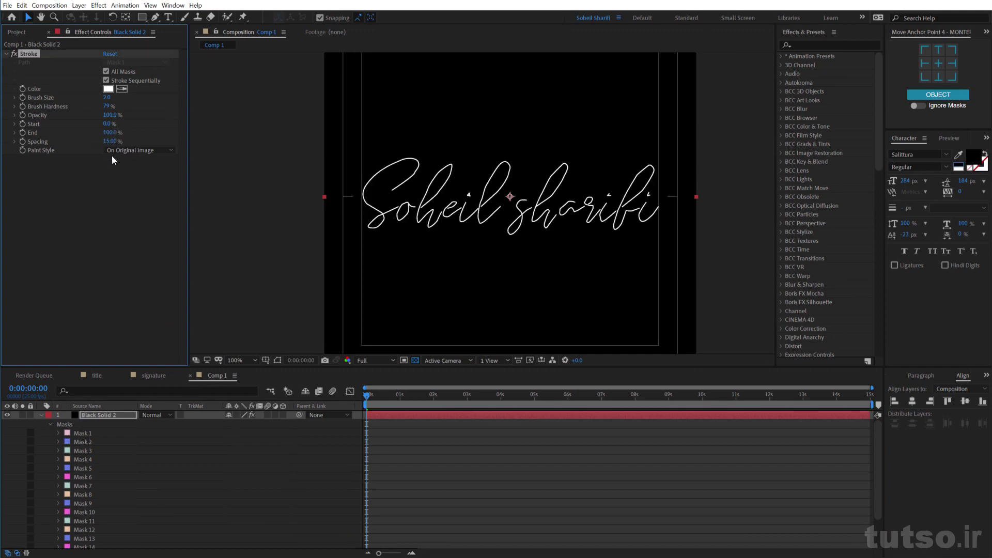
# Step: Set Stroke End to 0% and add its first keyframe
pyautogui.click(109, 132)
pyautogui.write('0')
pyautogui.press('Return')
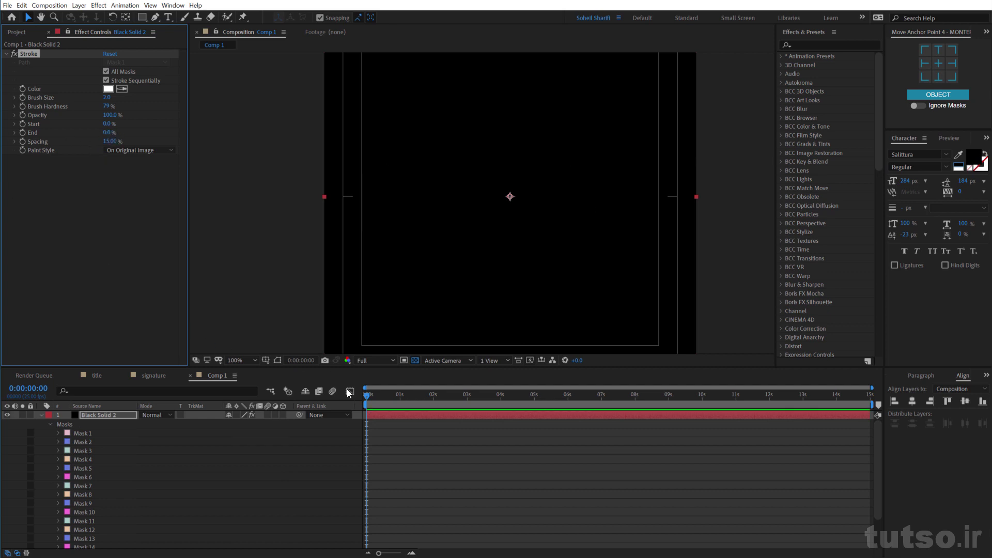
pyautogui.click(23, 132)
pyautogui.press('u')
# Step: Move the 0% keyframe to 0:00:00:15 and key End at 100% at 3 seconds
pyautogui.moveTo(367, 432); pyautogui.dragTo(385, 432)
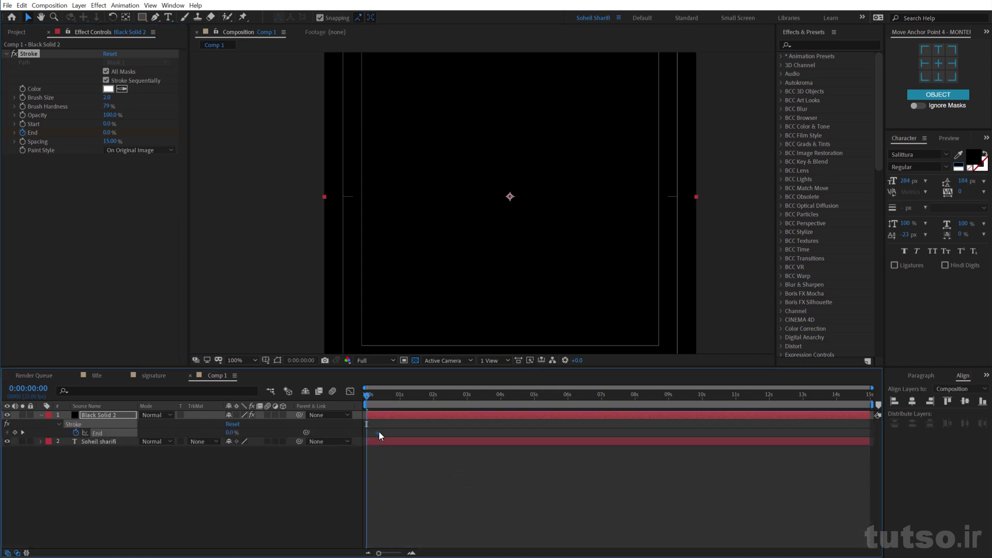
pyautogui.click(383, 401)
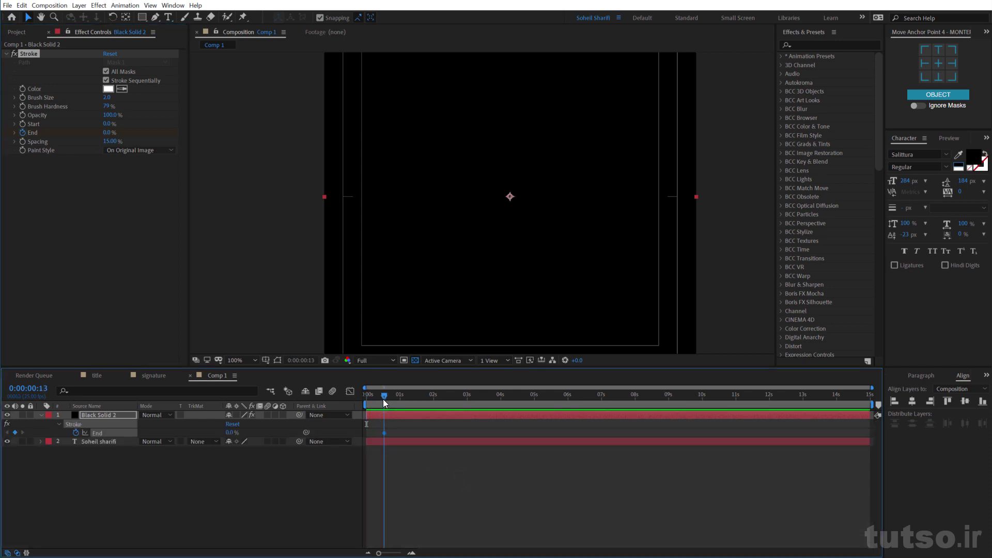
pyautogui.press('pagedown')
pyautogui.press('pagedown')
pyautogui.moveTo(385, 432); pyautogui.dragTo(387, 433)
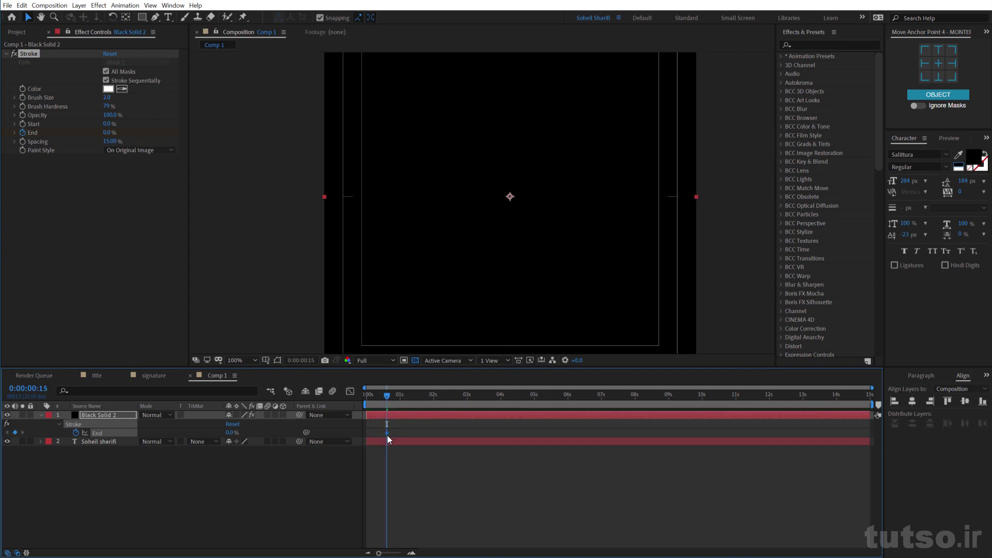
pyautogui.click(467, 394)
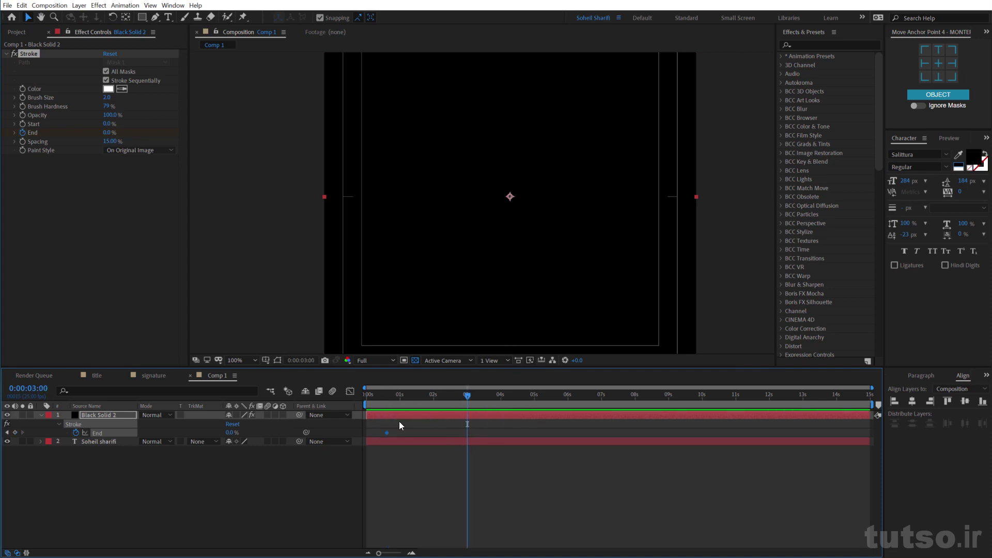
pyautogui.moveTo(107, 134); pyautogui.dragTo(535, 278)
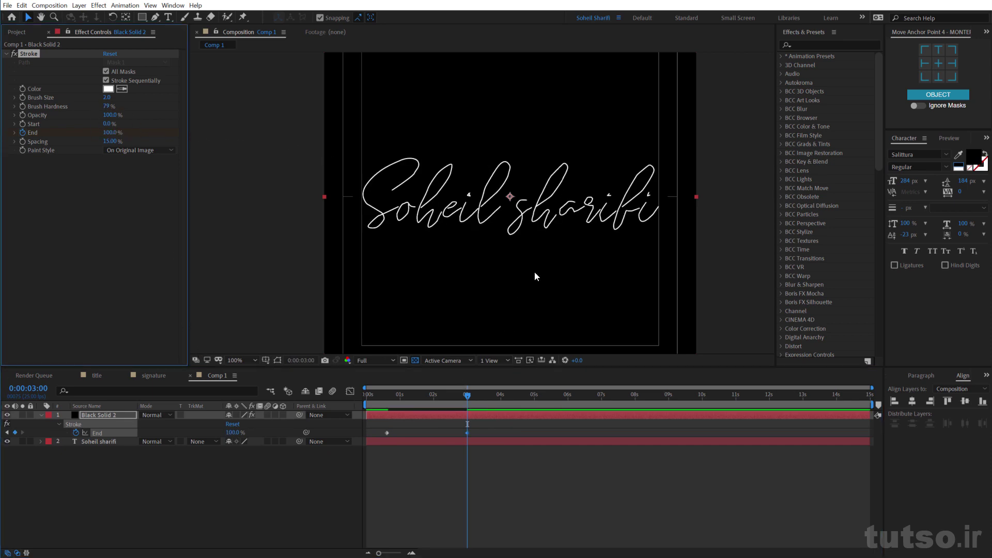
# Step: Zoom the viewer to 200% and scrub the Stroke Brush Size up to 12.3
pyautogui.press('.')
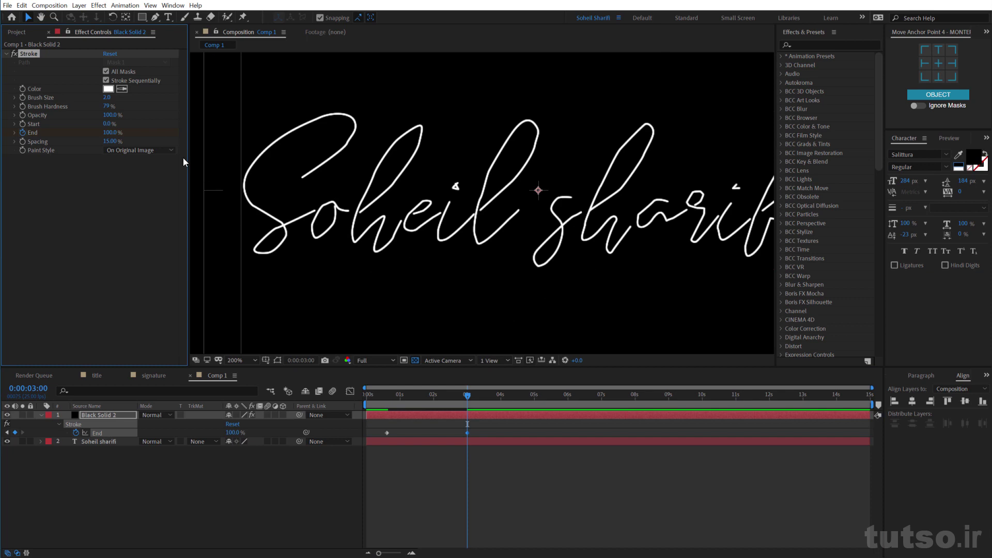
pyautogui.moveTo(106, 97)
pyautogui.mouseDown()
pyautogui.moveTo(182, 100)
pyautogui.moveTo(157, 99)
pyautogui.mouseUp()
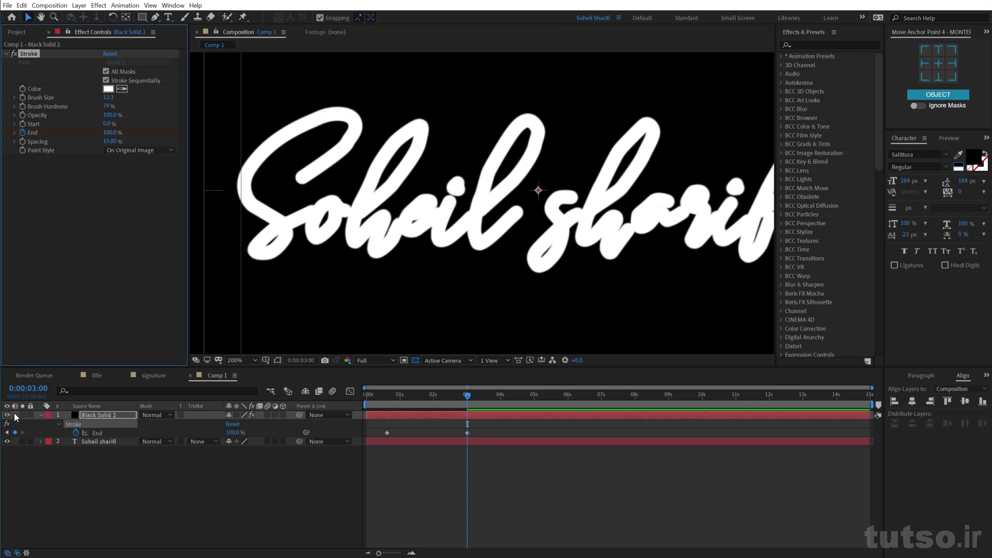
pyautogui.click(97, 441)
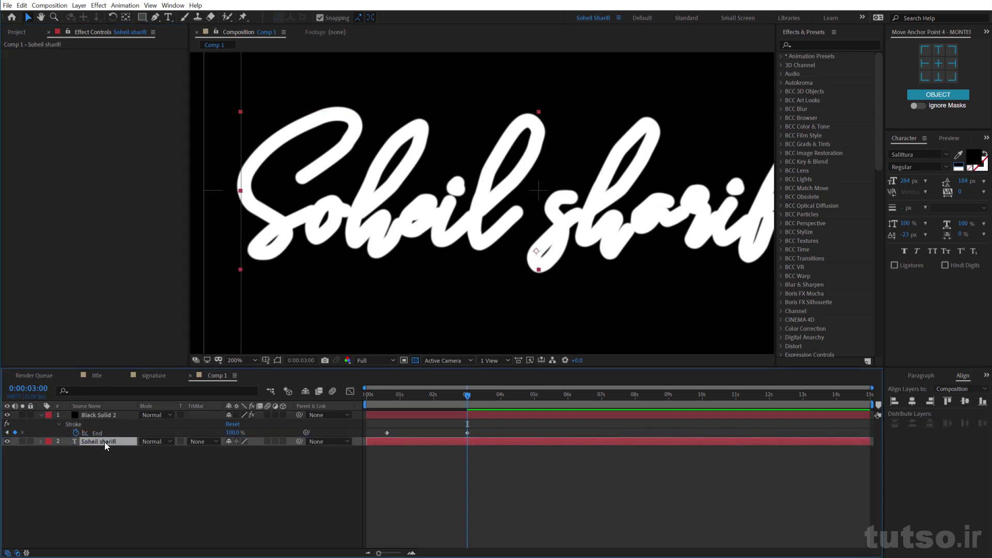
# Step: Move the Soheil sharifi text above Black Solid 2 and fill it pure red (FF0000)
pyautogui.moveTo(104, 442); pyautogui.dragTo(112, 415)
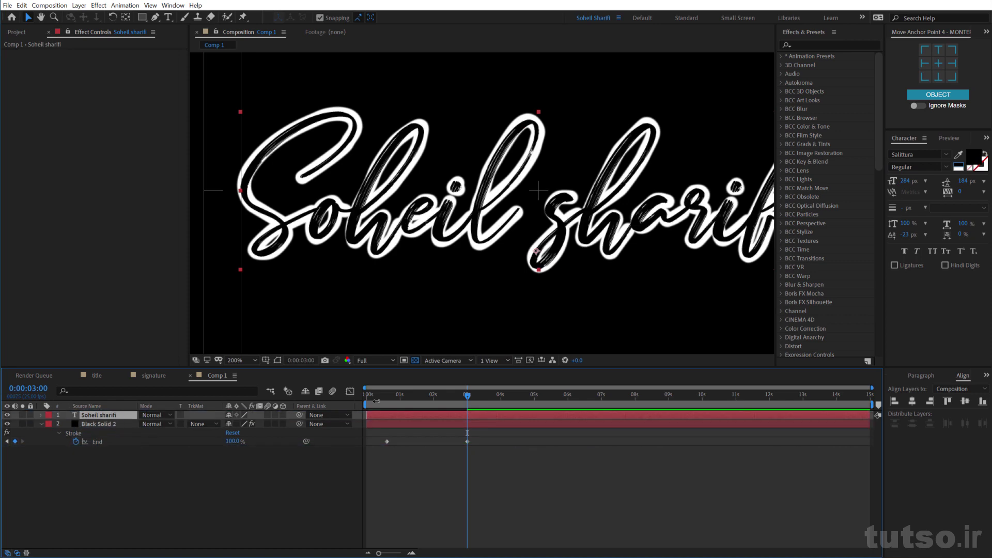
pyautogui.click(973, 161)
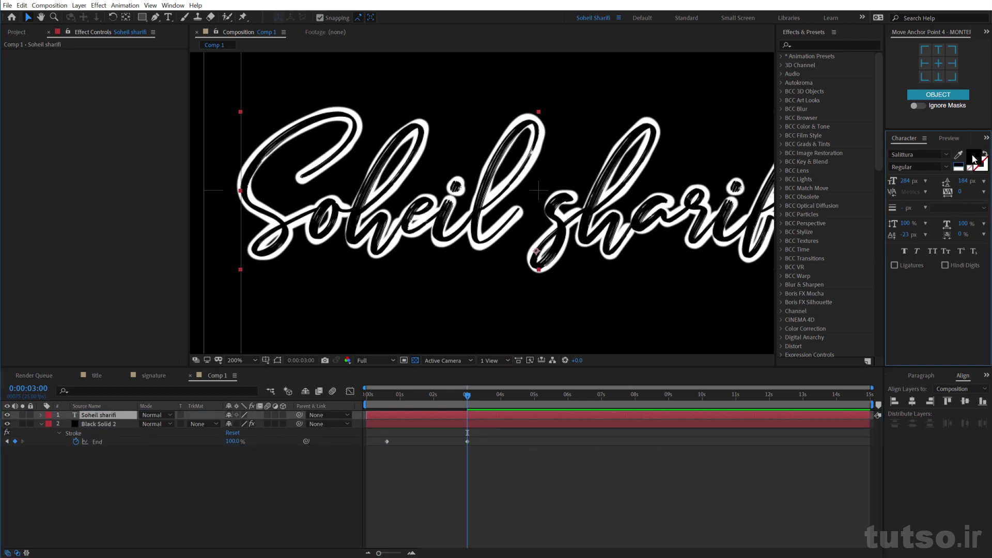
pyautogui.moveTo(194, 191); pyautogui.dragTo(368, 134)
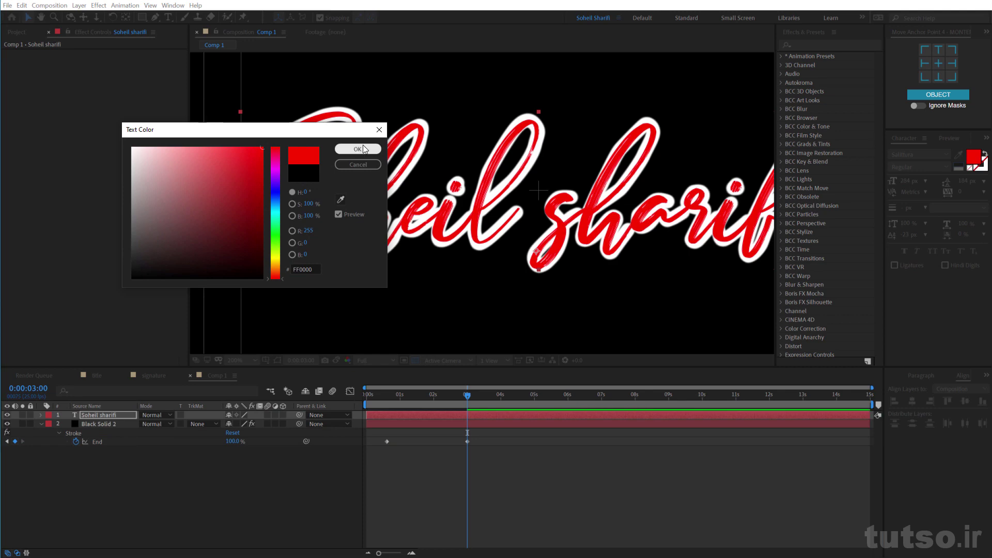
pyautogui.click(362, 149)
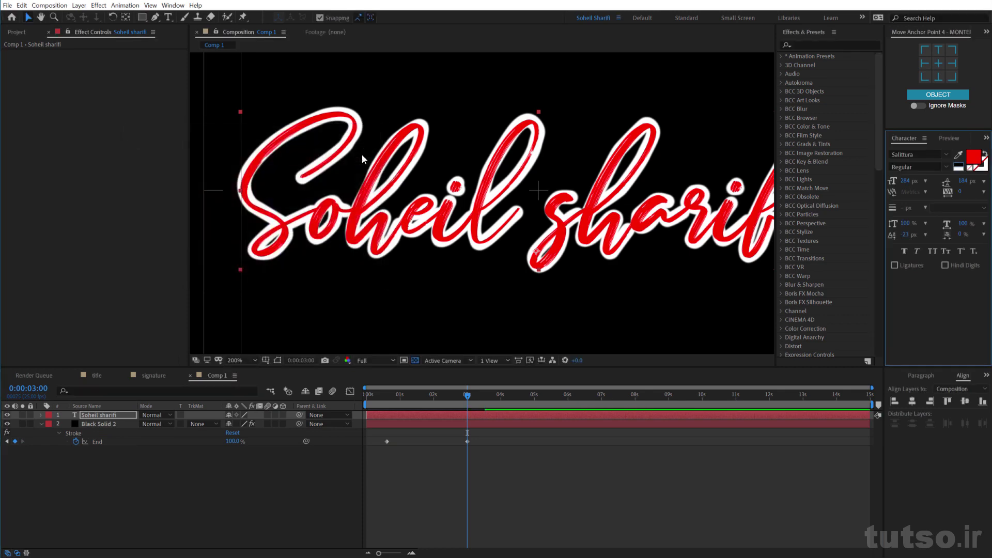
# Step: Select Black Solid 2 and bring its Stroke Brush Size from 9.7 to 10.0
pyautogui.click(108, 424)
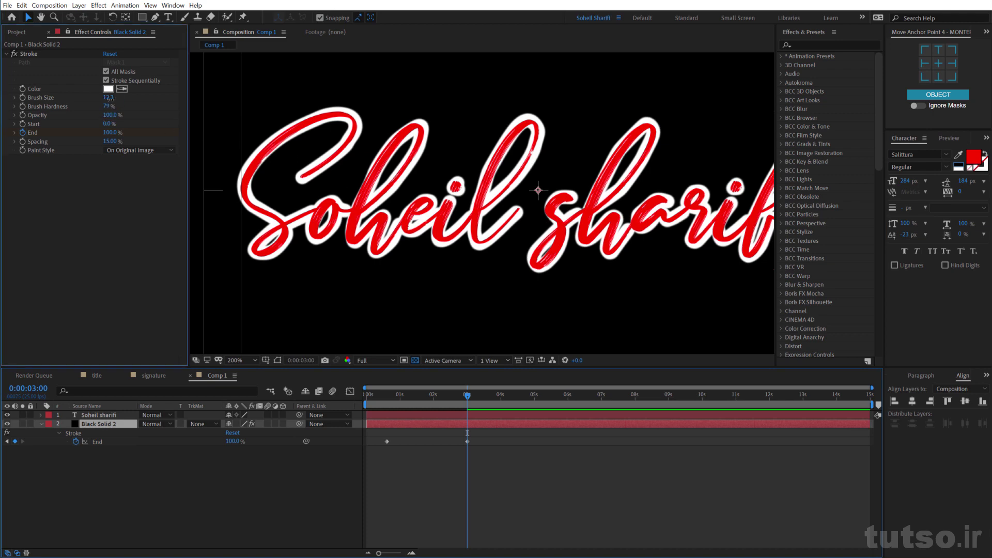
pyautogui.click(108, 98)
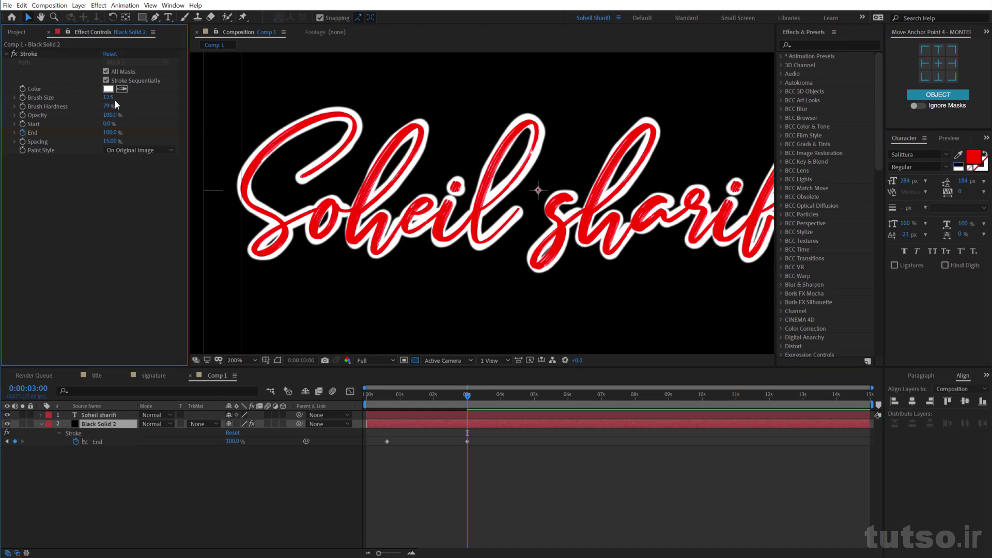
pyautogui.write('9.7')
pyautogui.press('Return')
pyautogui.moveTo(71, 102); pyautogui.dragTo(94, 98)
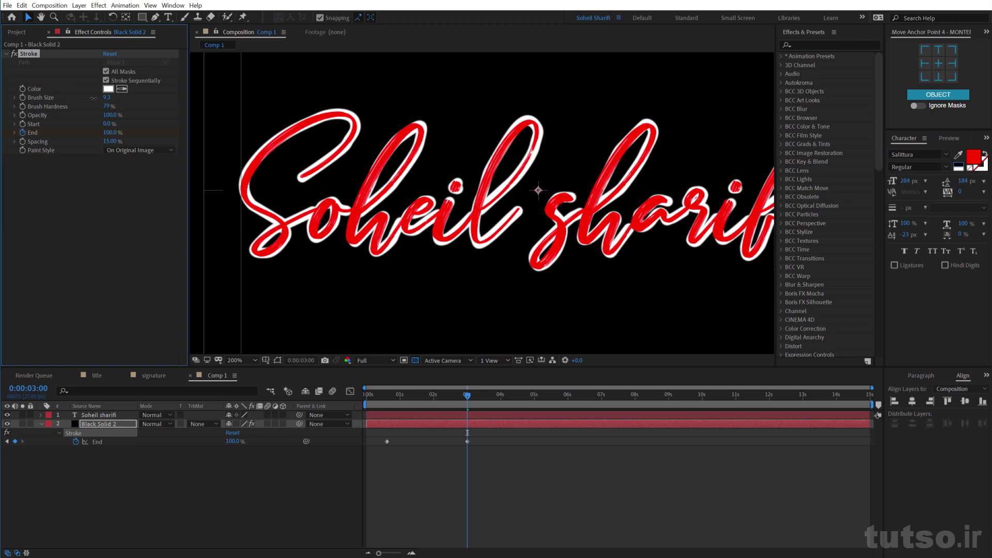
pyautogui.click(106, 97)
pyautogui.write('10')
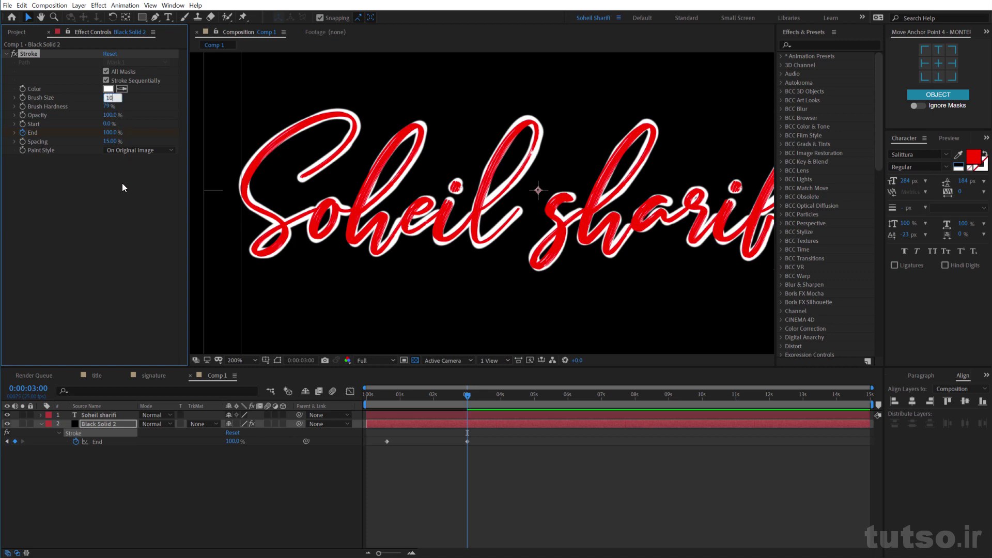
pyautogui.click(123, 206)
pyautogui.scroll(2, 408, 213)
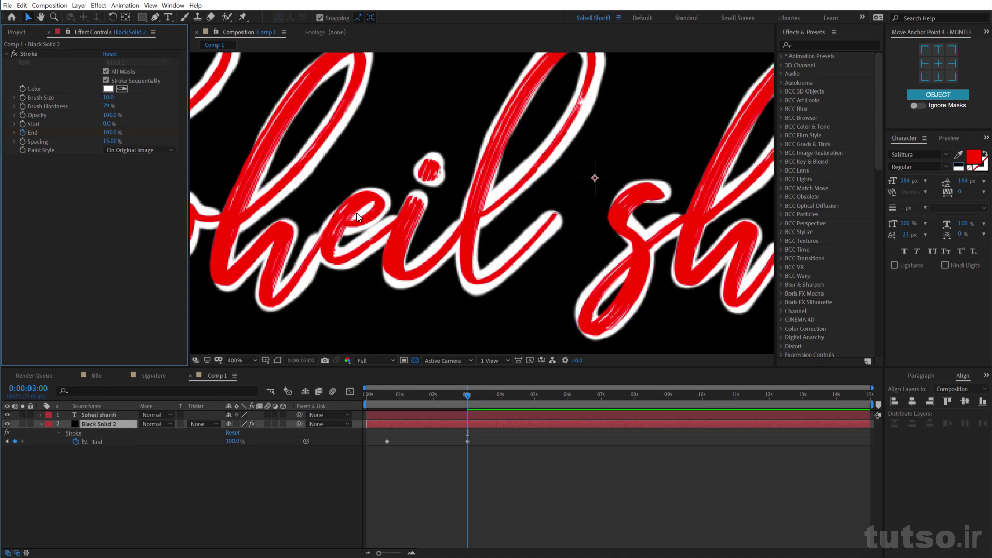
# Step: Test the text layer order, then reselect Black Solid 2 and zoom in for mask editing
pyautogui.click(104, 416)
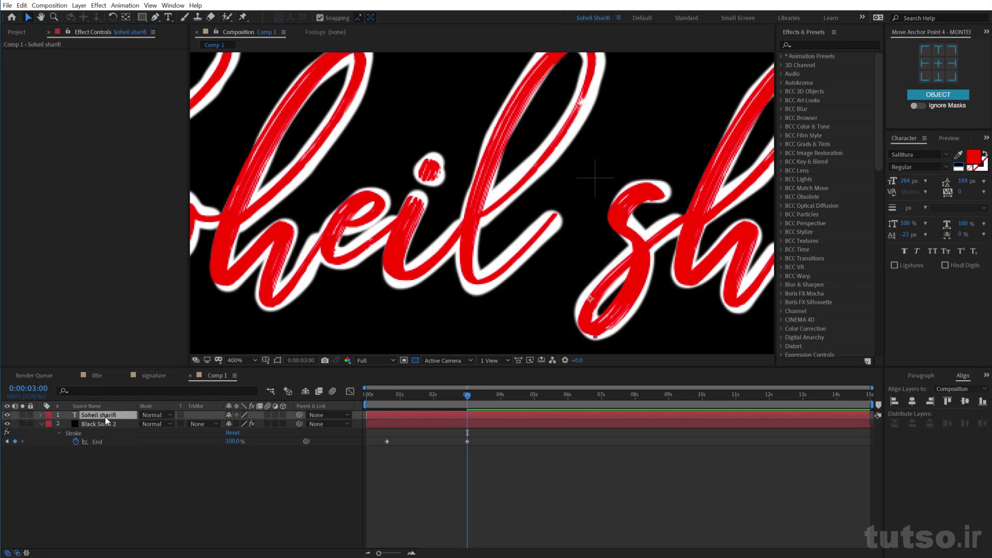
pyautogui.click(104, 420)
pyautogui.moveTo(102, 413)
pyautogui.mouseDown()
pyautogui.moveTo(102, 460)
pyautogui.moveTo(98, 426)
pyautogui.mouseUp()
pyautogui.click(285, 362)
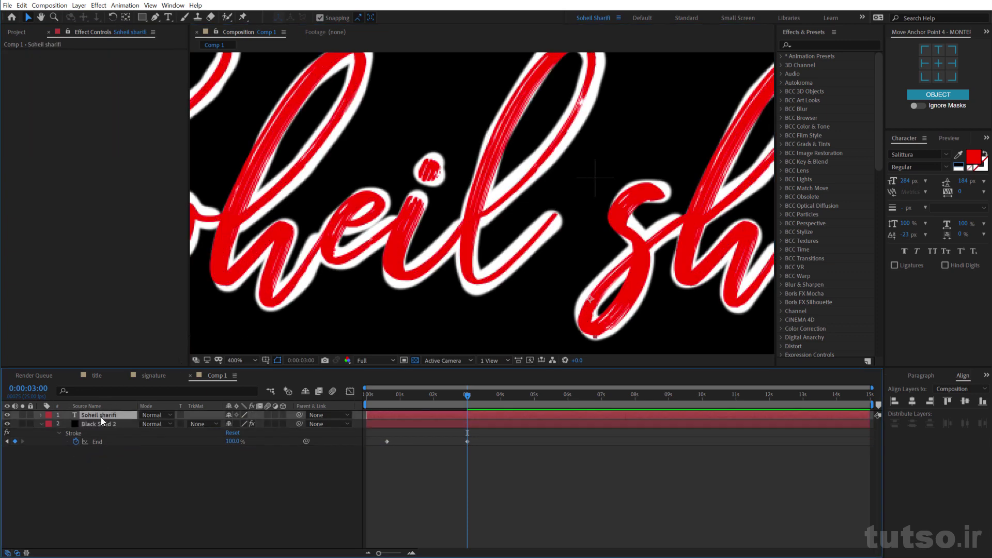
pyautogui.click(103, 423)
pyautogui.scroll(1, 326, 252)
pyautogui.scroll(1, 336, 218)
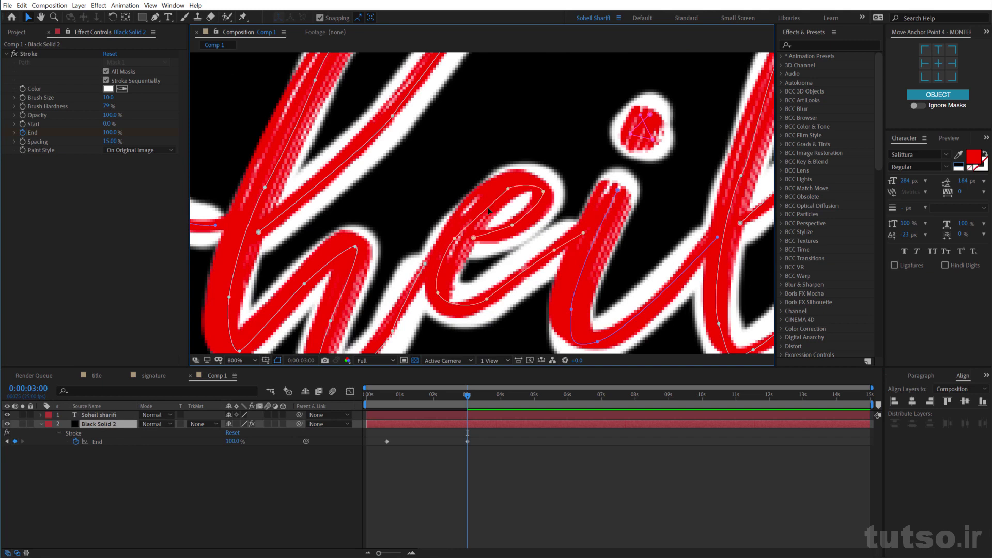
pyautogui.press('g')
# Step: Add mask vertices on the e and extend the path up the h stem
pyautogui.click(480, 206)
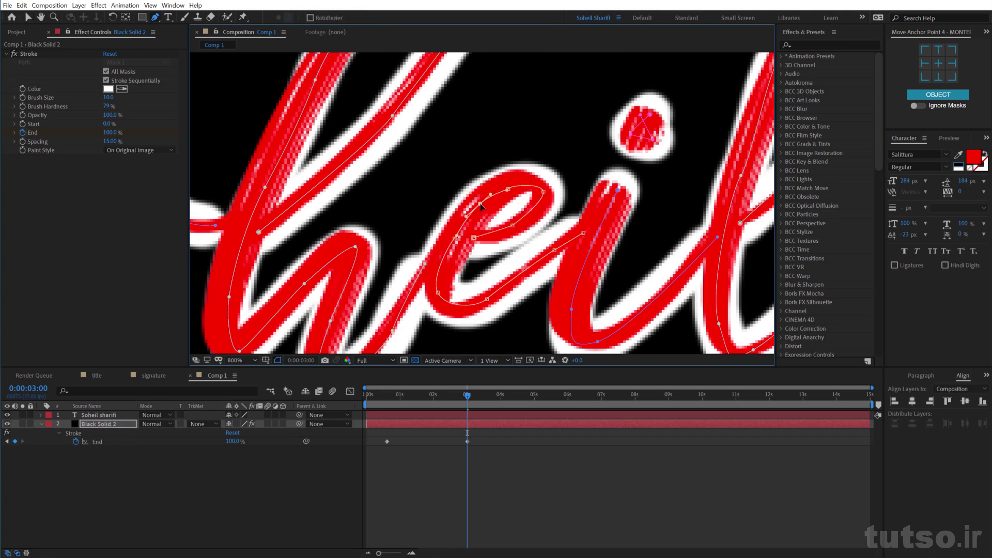
pyautogui.moveTo(429, 242); pyautogui.dragTo(557, 239)
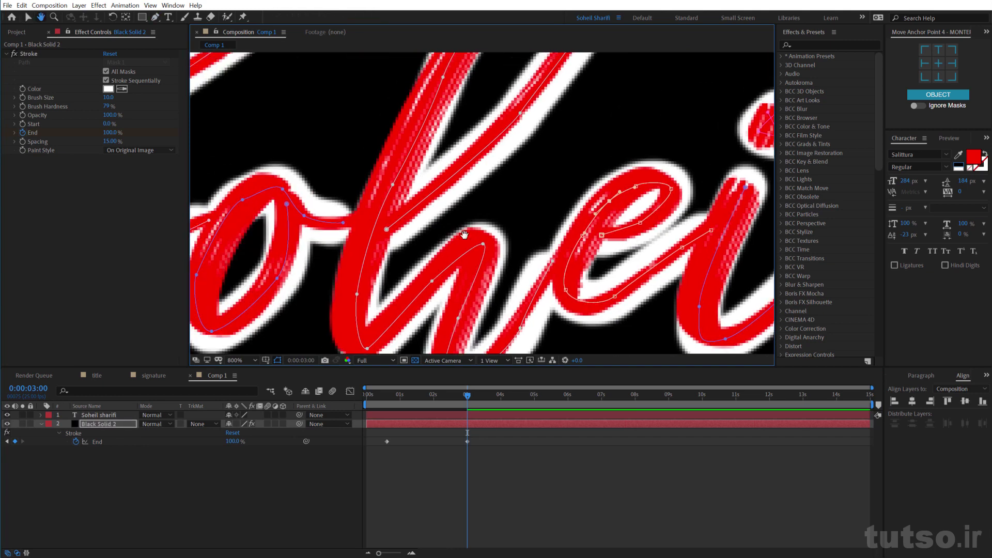
pyautogui.moveTo(465, 234); pyautogui.dragTo(544, 293)
pyautogui.click(488, 205)
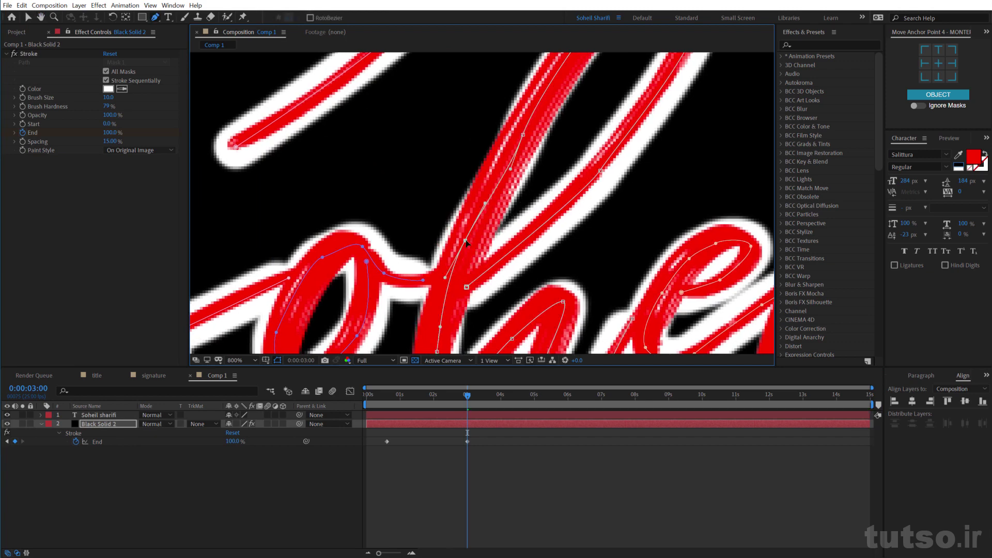
pyautogui.click(510, 169)
pyautogui.click(523, 136)
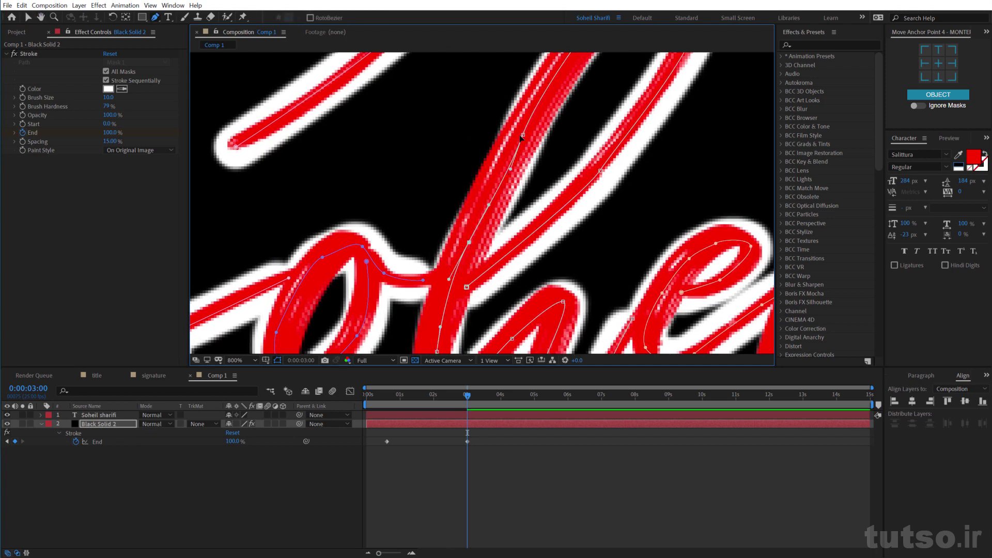
pyautogui.click(532, 97)
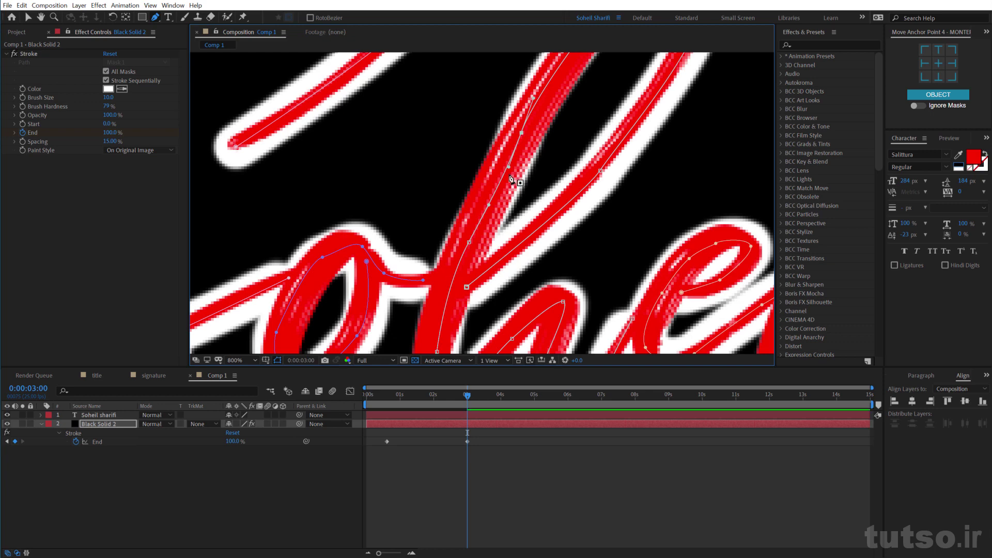
pyautogui.moveTo(508, 169); pyautogui.dragTo(496, 175)
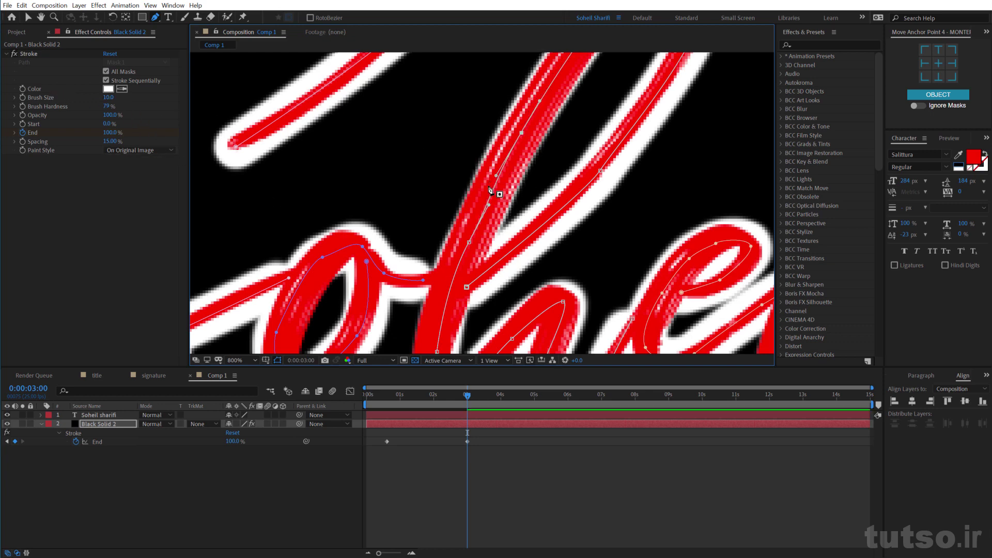
# Step: Adjust the h-base point, smooth the curve, and reshape the mask through the s
pyautogui.scroll(-1, 491, 190)
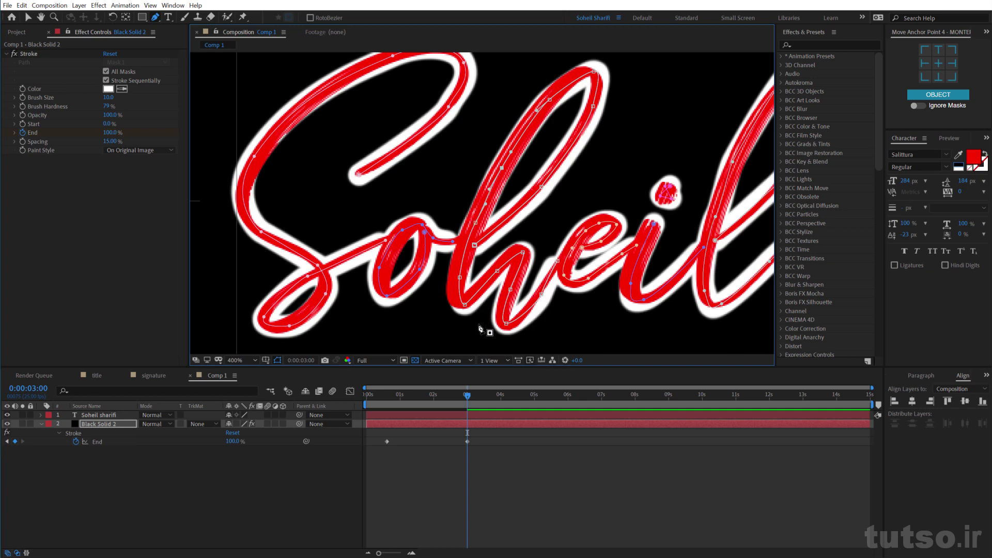
pyautogui.moveTo(462, 276); pyautogui.dragTo(460, 279)
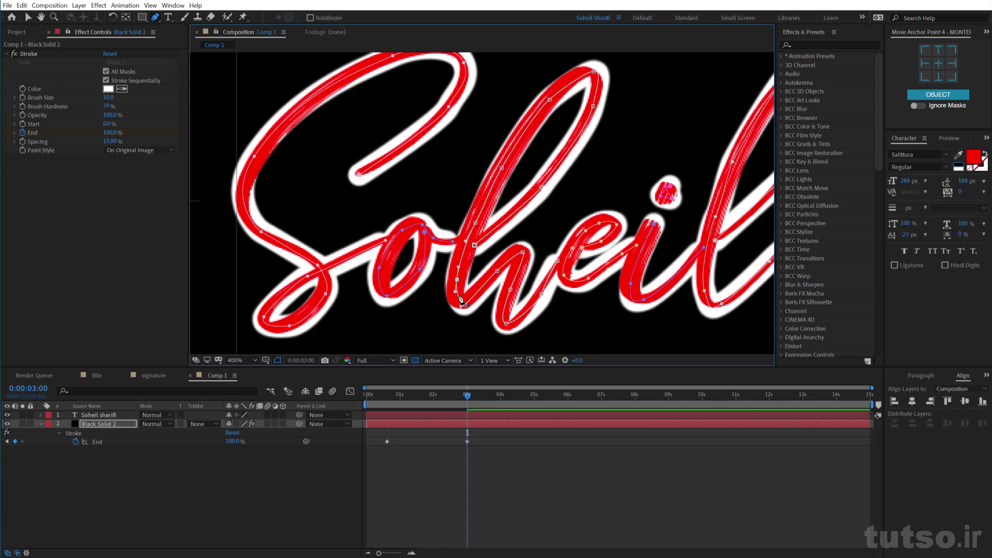
pyautogui.scroll(2, 460, 298)
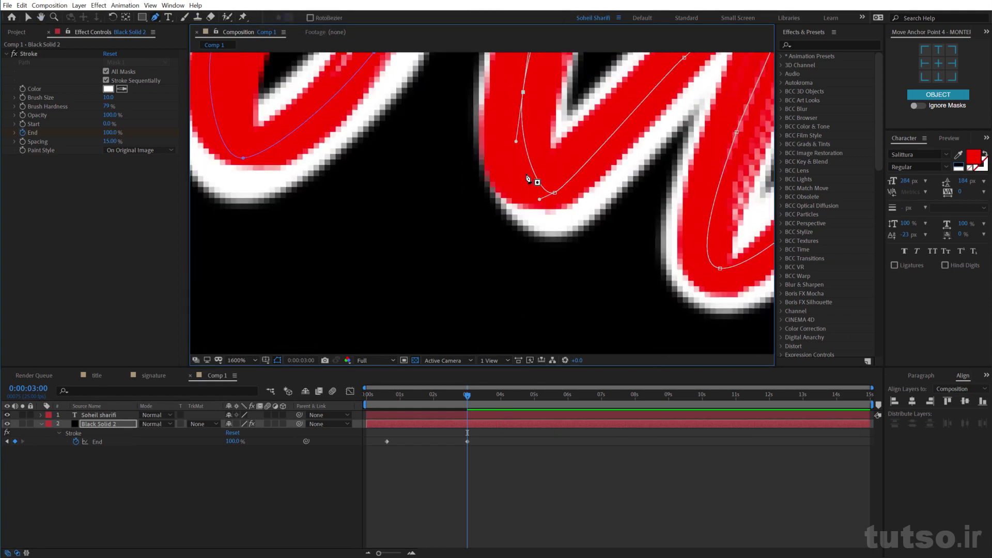
pyautogui.click(521, 168)
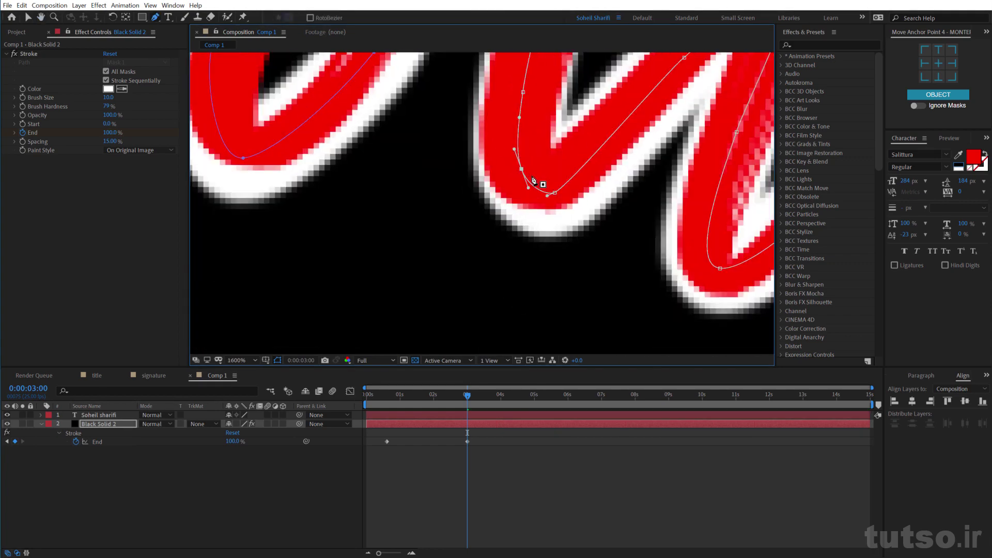
pyautogui.scroll(-1, 534, 181)
pyautogui.moveTo(542, 199)
pyautogui.mouseDown()
pyautogui.moveTo(313, 299)
pyautogui.moveTo(144, 310)
pyautogui.mouseUp()
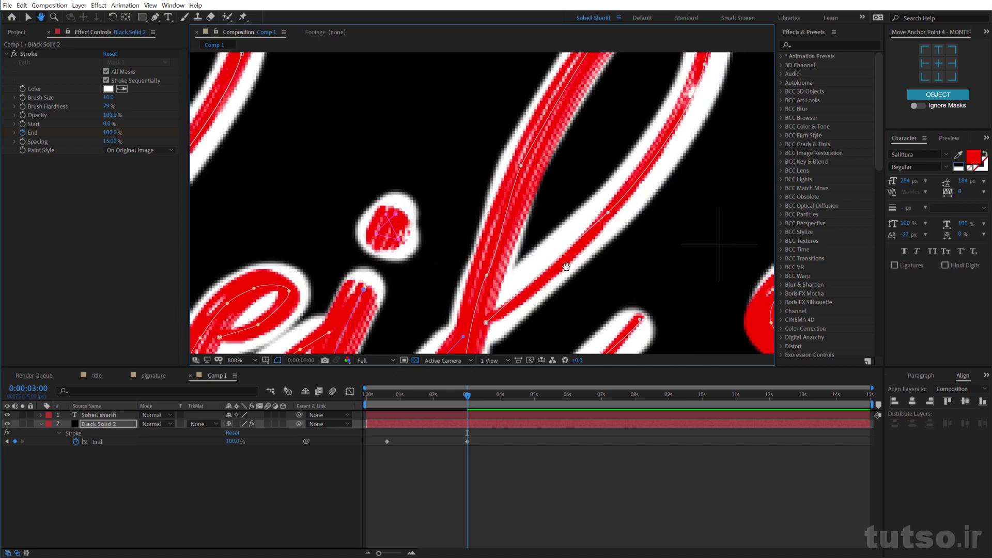
pyautogui.moveTo(566, 267); pyautogui.dragTo(326, 166)
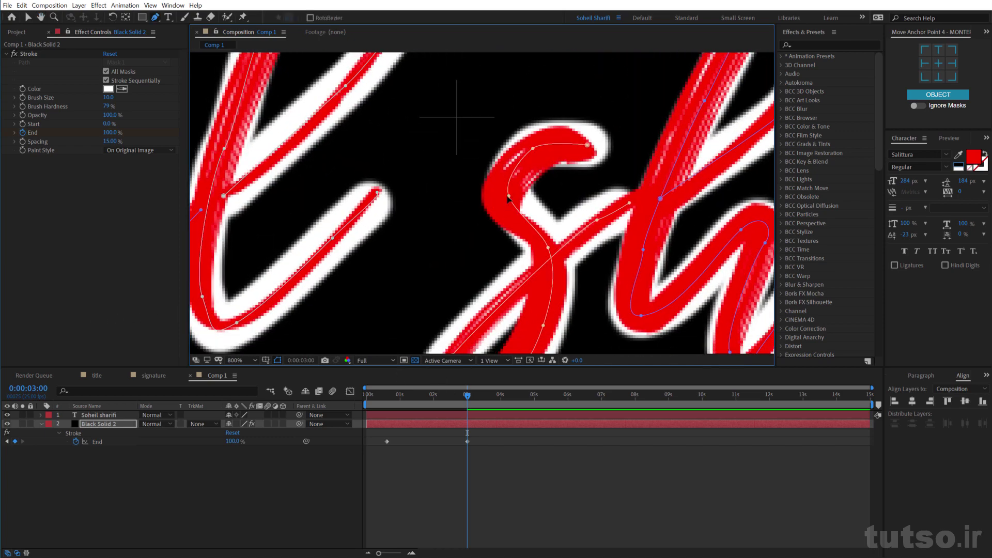
pyautogui.moveTo(508, 198); pyautogui.dragTo(502, 200)
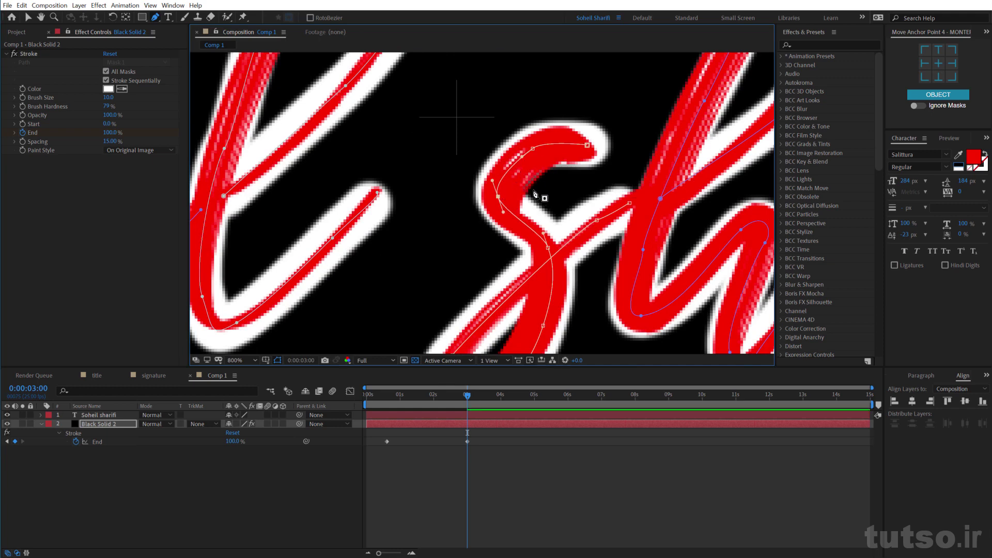
pyautogui.press(',')
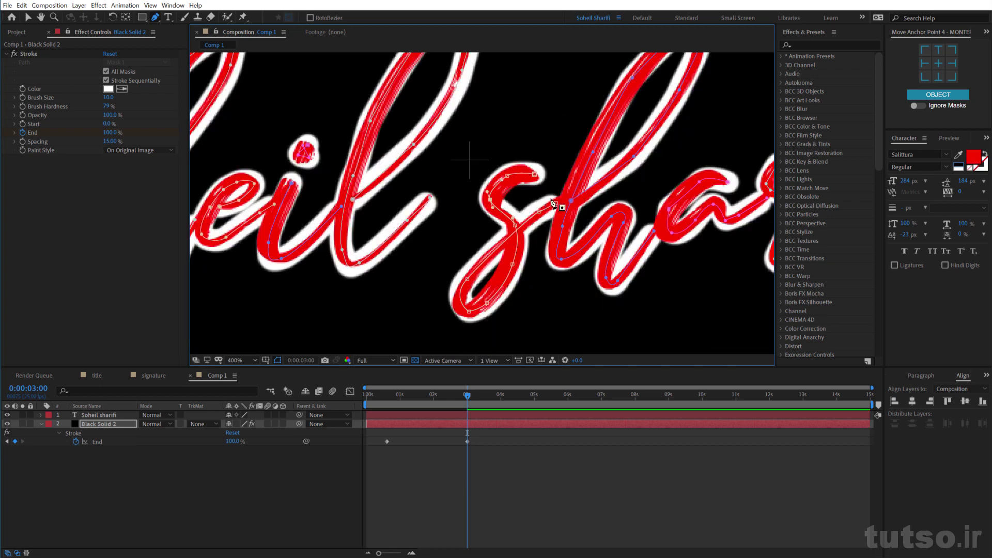
pyautogui.click(594, 154)
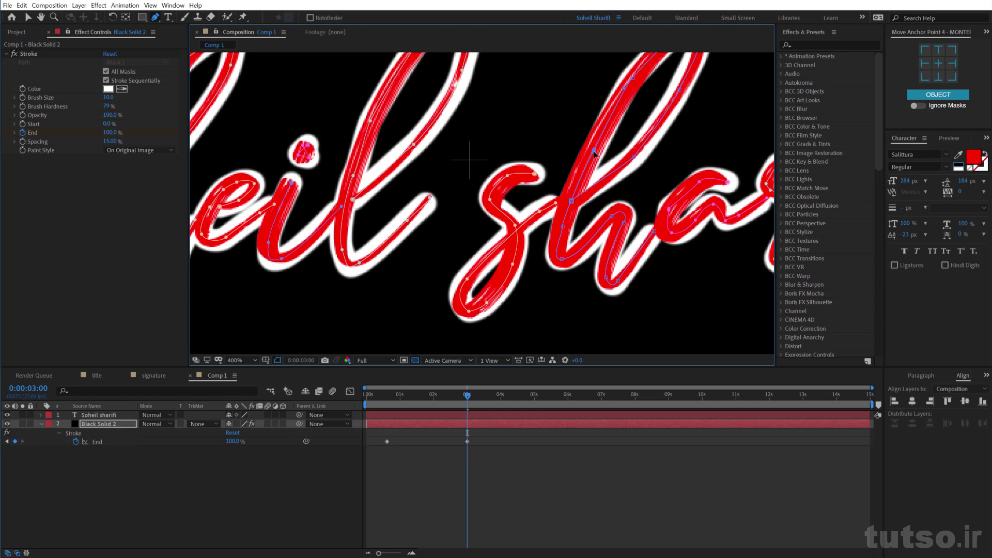
# Step: Hide and reshow the red text layer to compare the white stroke, selecting each layer
pyautogui.click(7, 415)
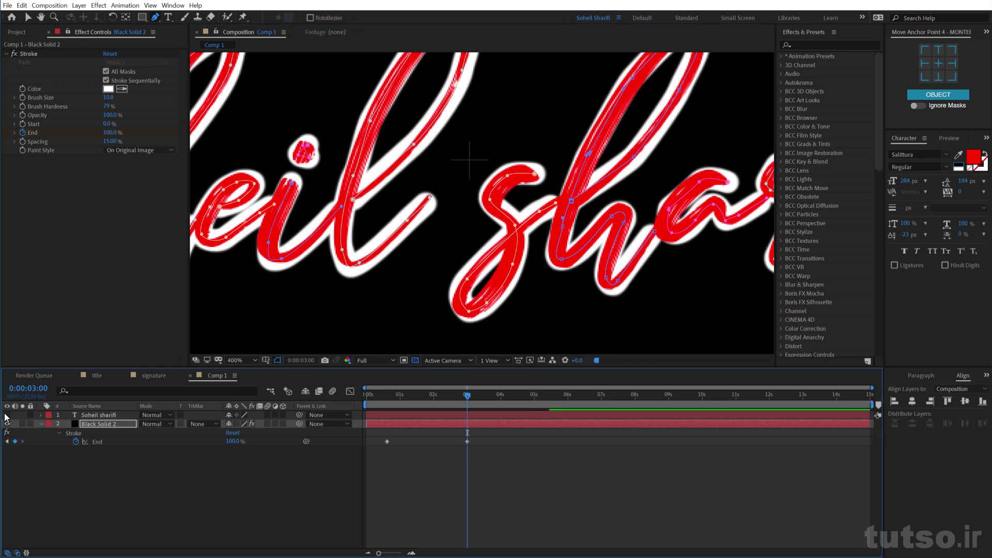
pyautogui.click(98, 419)
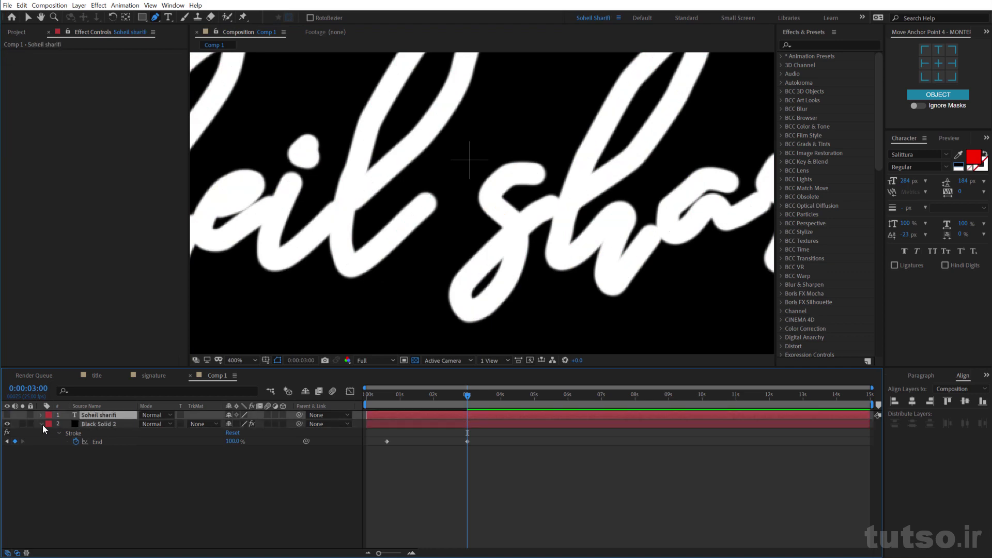
pyautogui.click(100, 422)
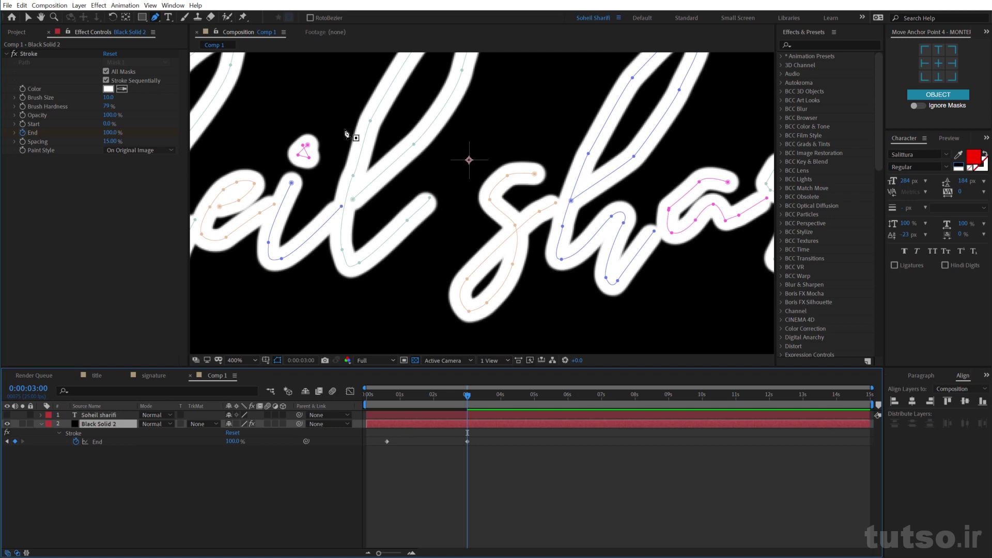
pyautogui.click(7, 416)
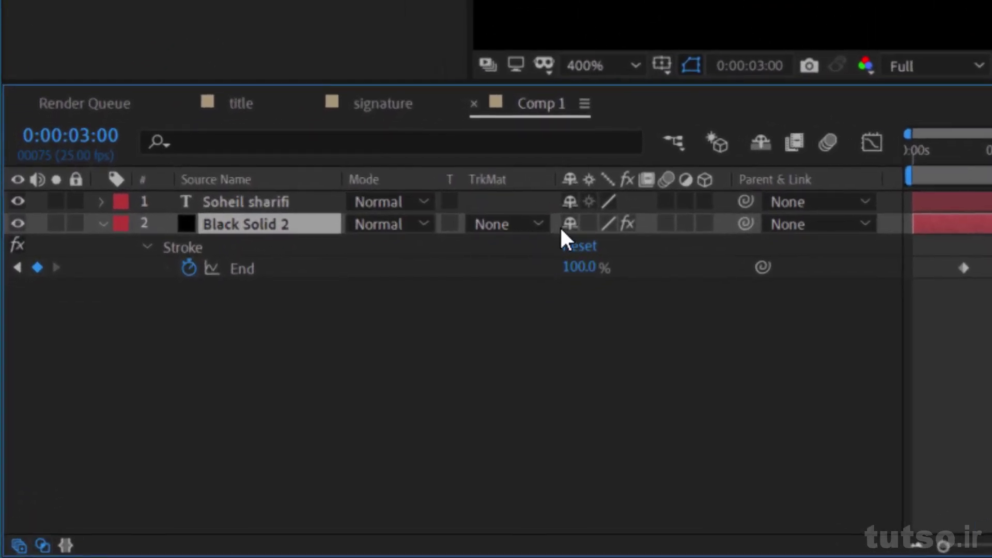
# Step: Set Black Solid 2's TrkMat to Alpha Matte 'Soheil sharifi' and turn off the transparency grid
pyautogui.click(208, 425)
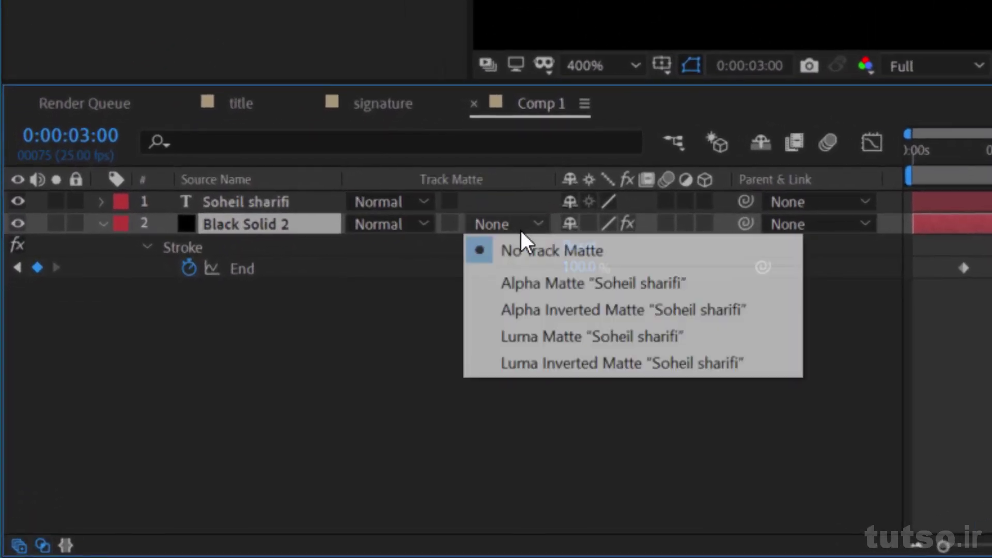
pyautogui.click(547, 284)
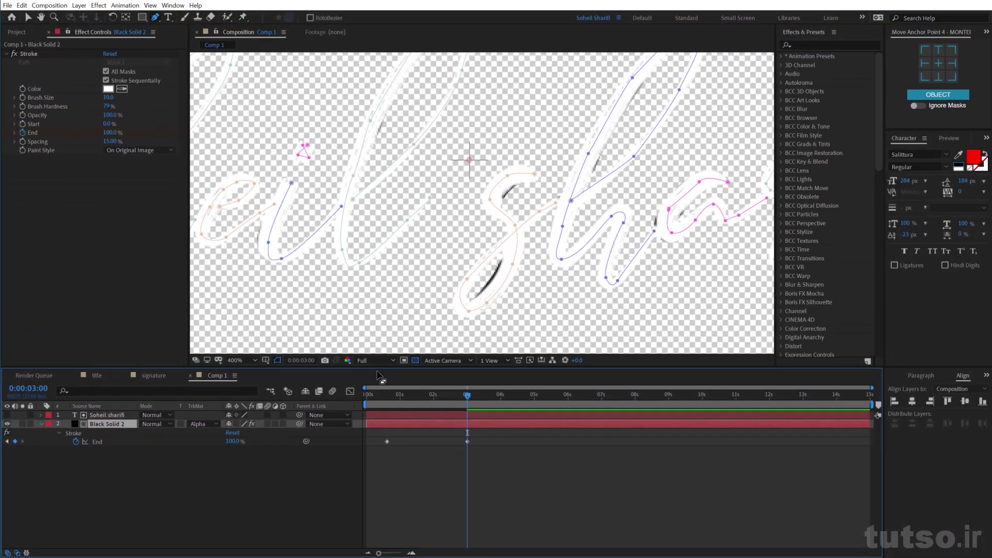
pyautogui.click(415, 361)
pyautogui.scroll(-4, 465, 206)
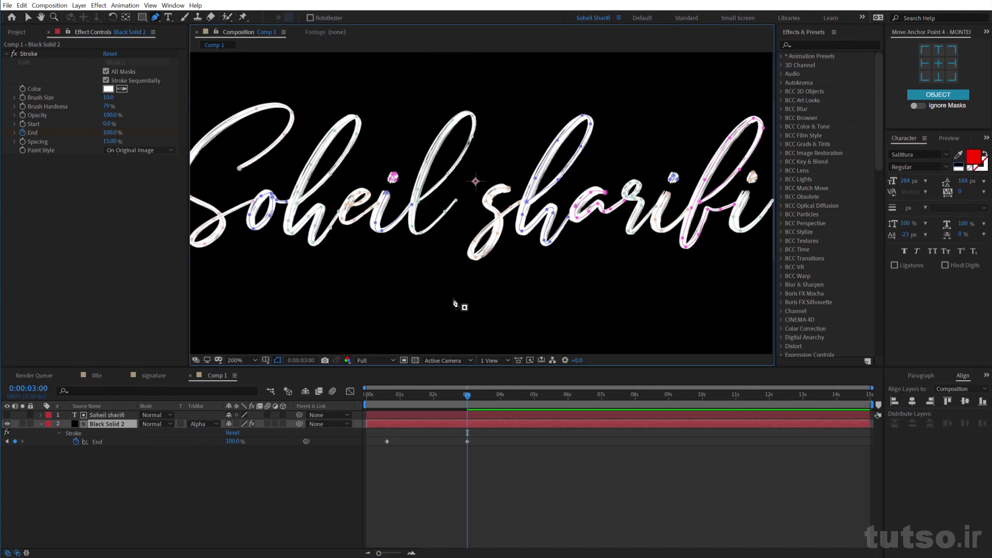
pyautogui.scroll(2, 474, 189)
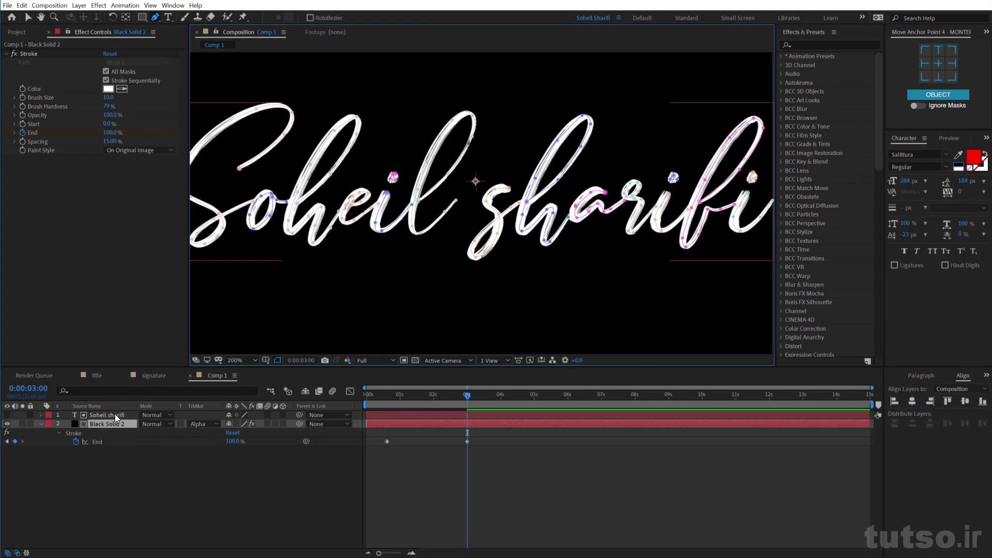
# Step: Hide the mask outlines and preview the matted write-on, stopping near two seconds
pyautogui.moveTo(441, 402); pyautogui.dragTo(380, 402)
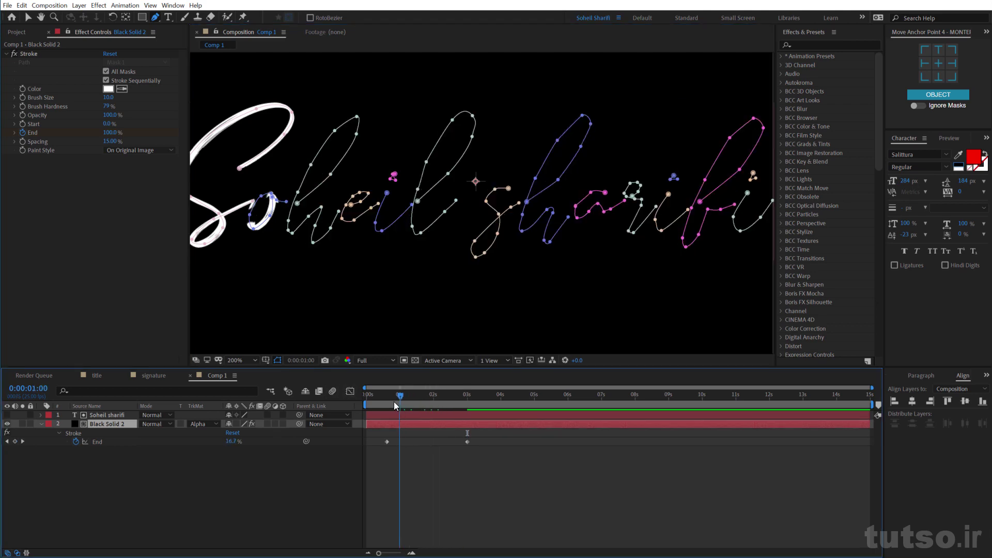
pyautogui.click(278, 360)
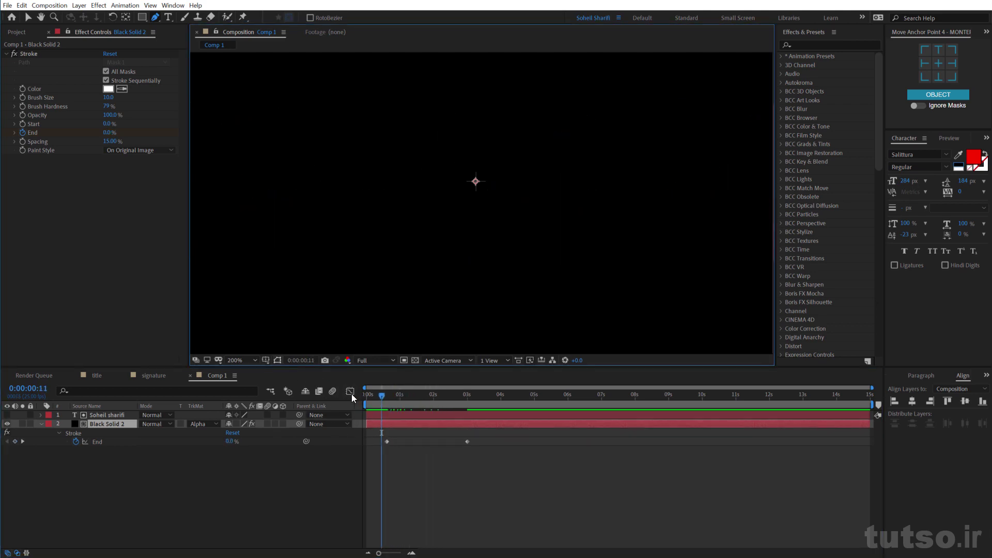
pyautogui.press('space')
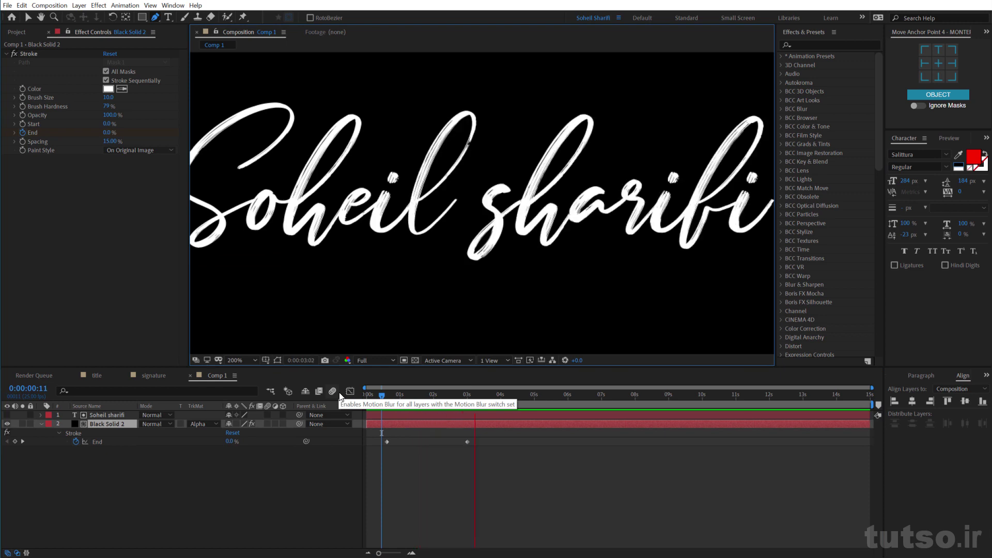
pyautogui.press('space')
pyautogui.press('g')
pyautogui.press(',')
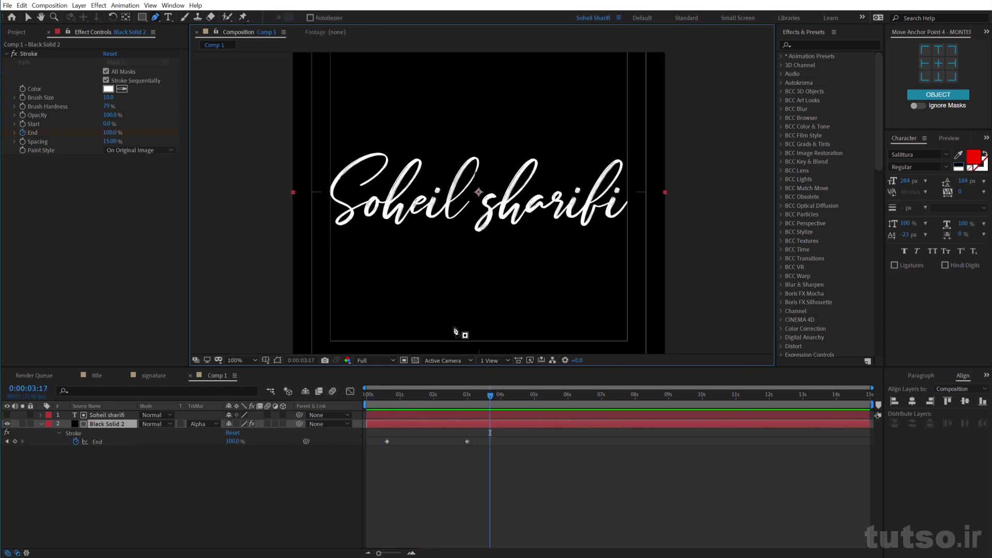
pyautogui.moveTo(467, 399); pyautogui.dragTo(364, 391)
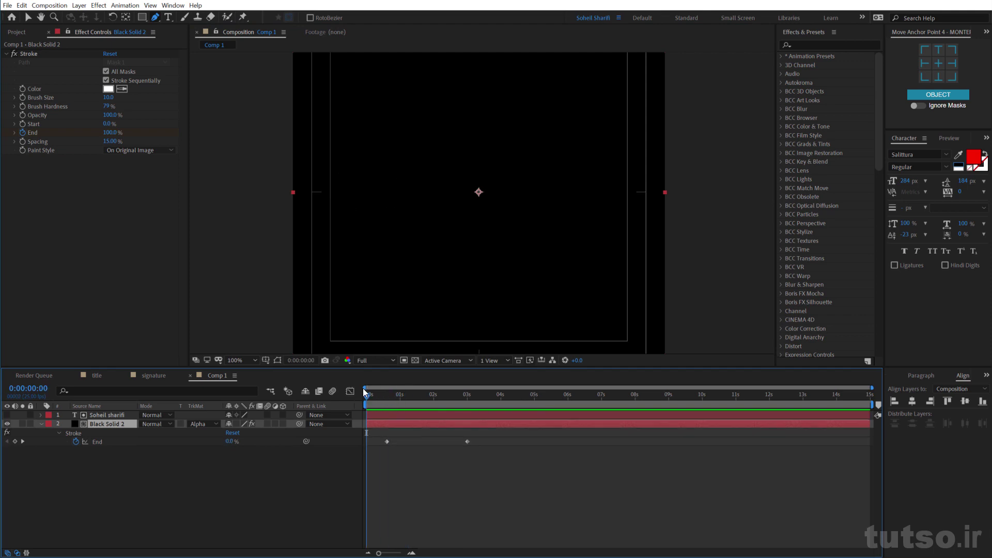
pyautogui.press('space')
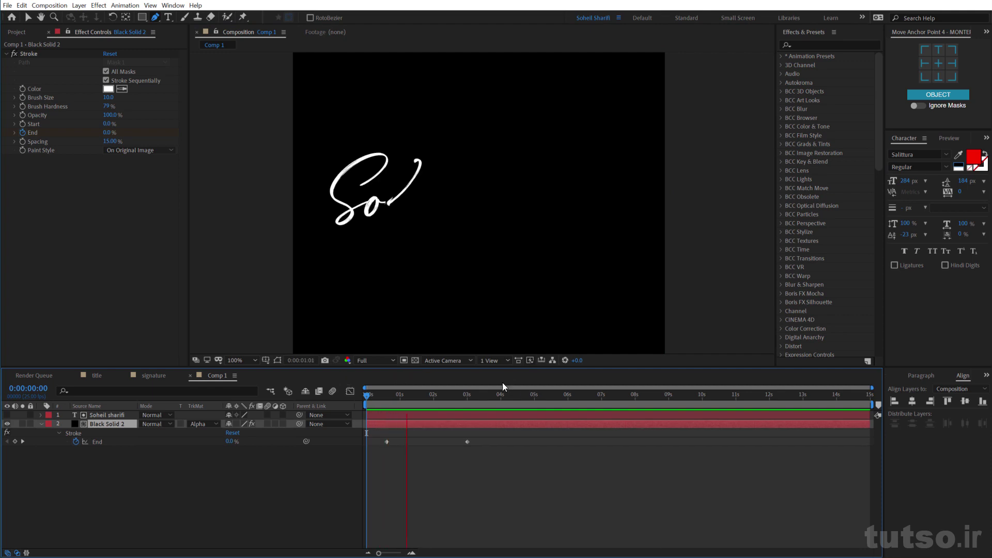
pyautogui.press('space')
pyautogui.moveTo(419, 395); pyautogui.dragTo(438, 397)
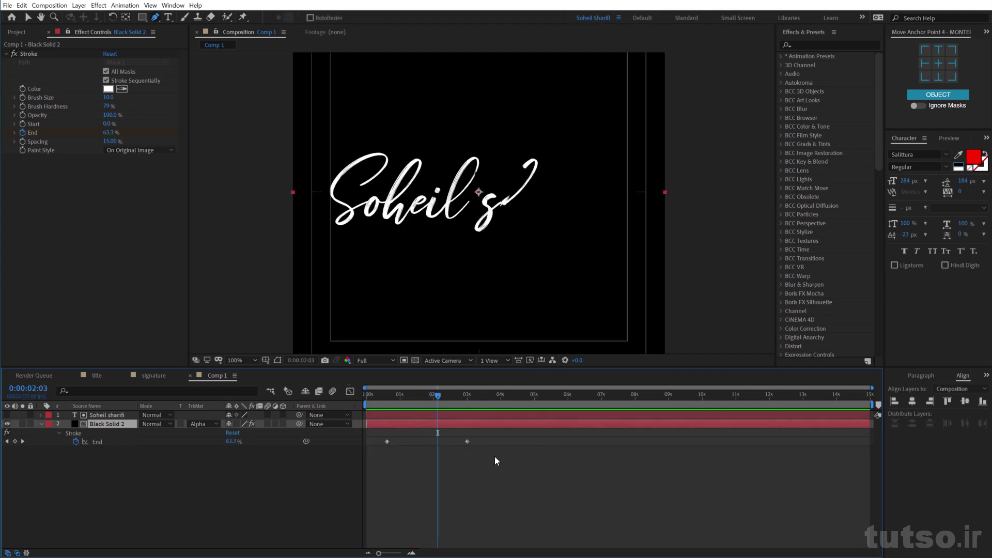
# Step: Select both End keyframes and bring up the Animation > Keyframe Assistant menu
pyautogui.moveTo(495, 457); pyautogui.dragTo(380, 442)
pyautogui.moveTo(523, 475); pyautogui.dragTo(365, 439)
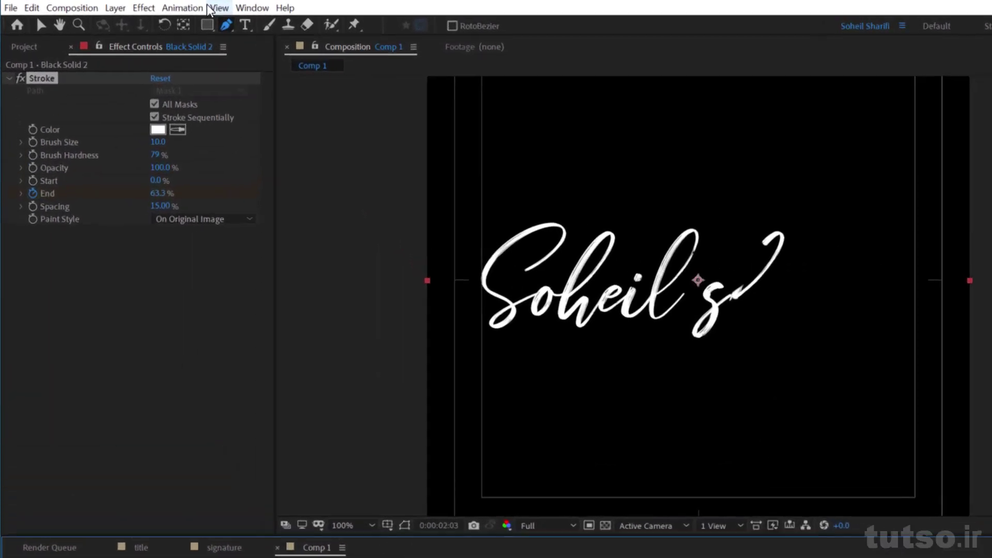
pyautogui.click(129, 5)
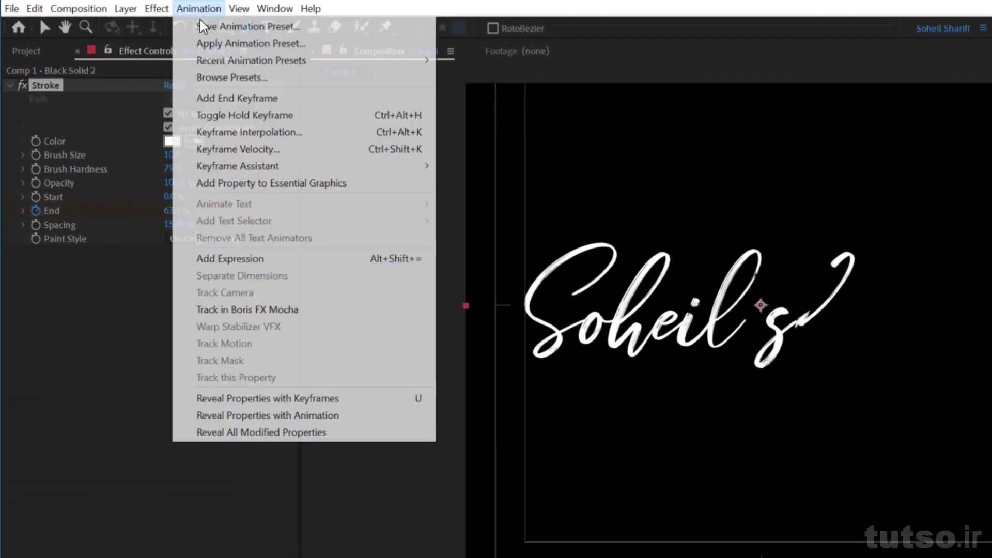
pyautogui.moveTo(275, 168)
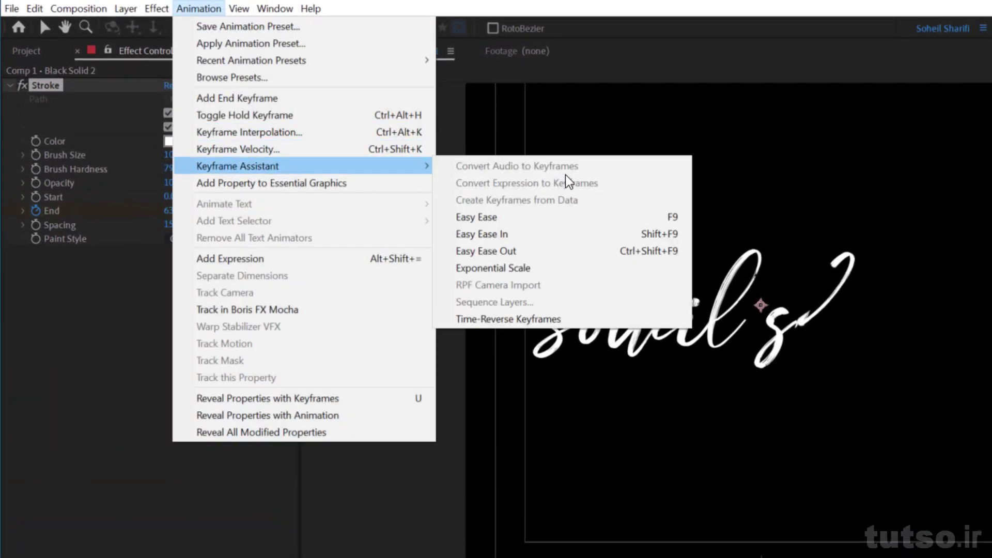
# Step: Apply Easy Ease to the End keyframes and raise the 3s keyframe's incoming influence
pyautogui.click(567, 216)
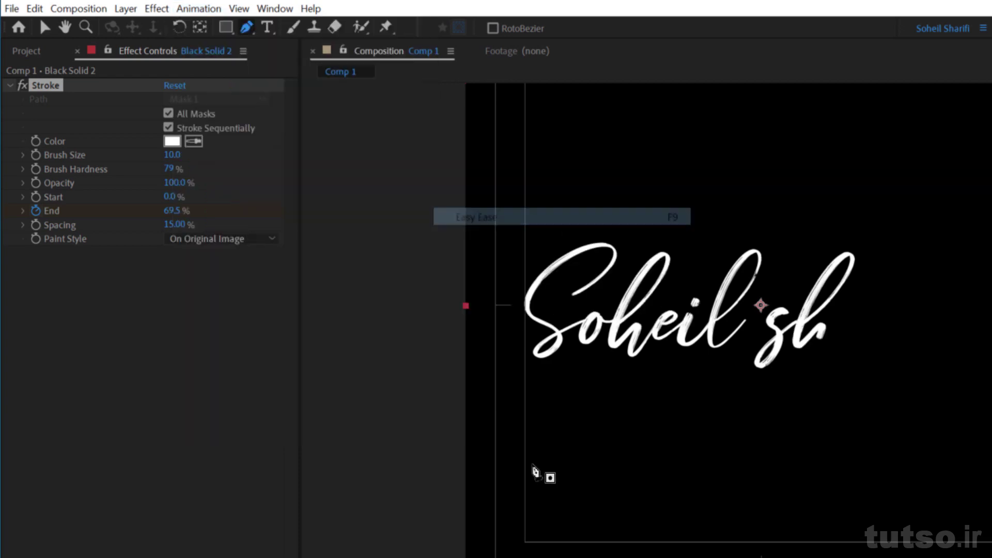
pyautogui.click(357, 399)
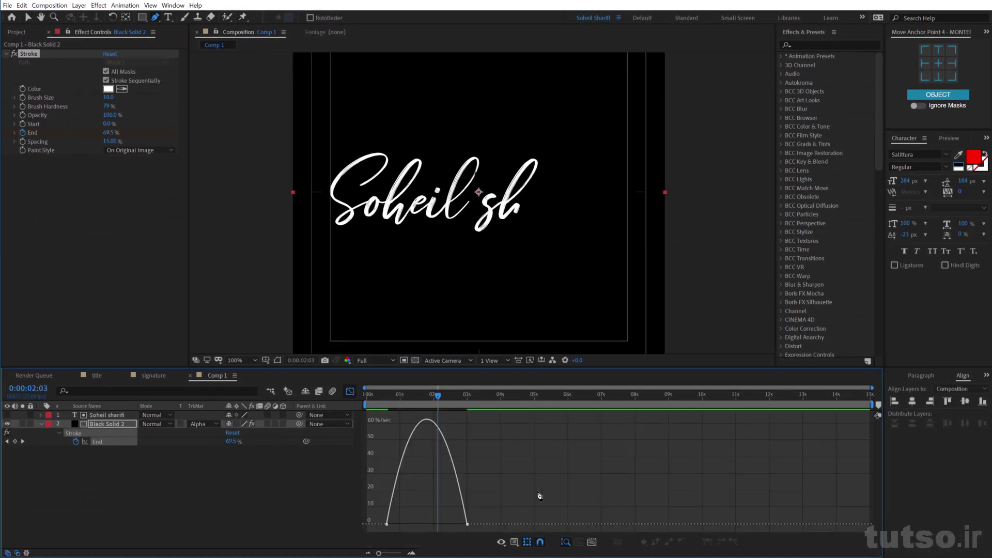
pyautogui.press('v')
pyautogui.click(468, 525)
pyautogui.hotkey('ctrl', 'shift', 'k')
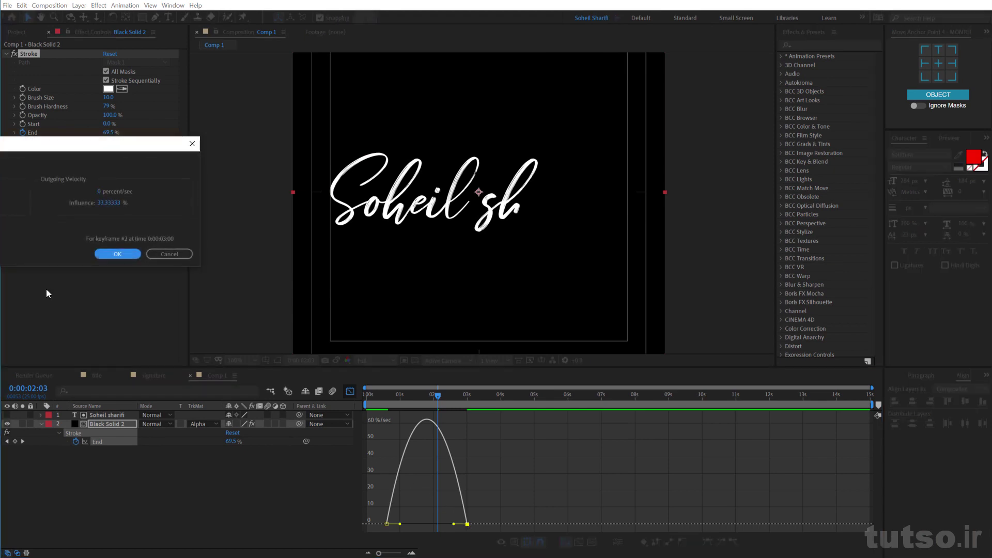
pyautogui.moveTo(56, 150); pyautogui.dragTo(354, 167)
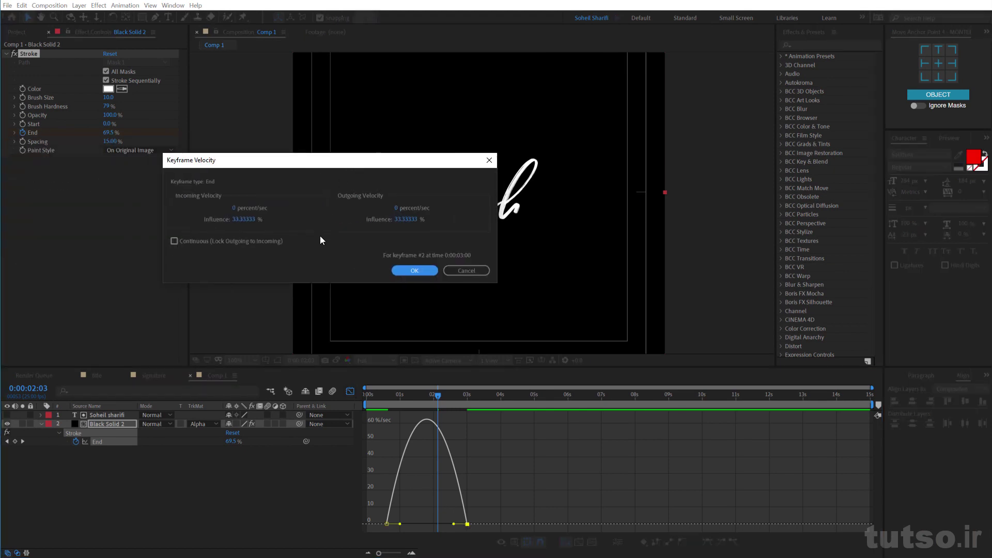
pyautogui.click(252, 218)
pyautogui.click(425, 270)
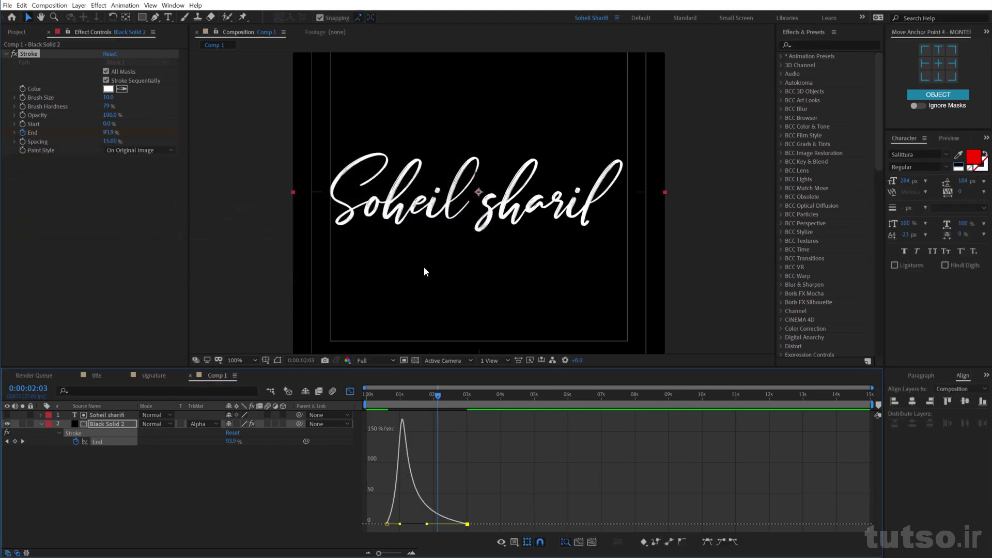
# Step: Preview the write-on, which now draws 93.9% of the signature by 0:00:02:03
pyautogui.click(350, 391)
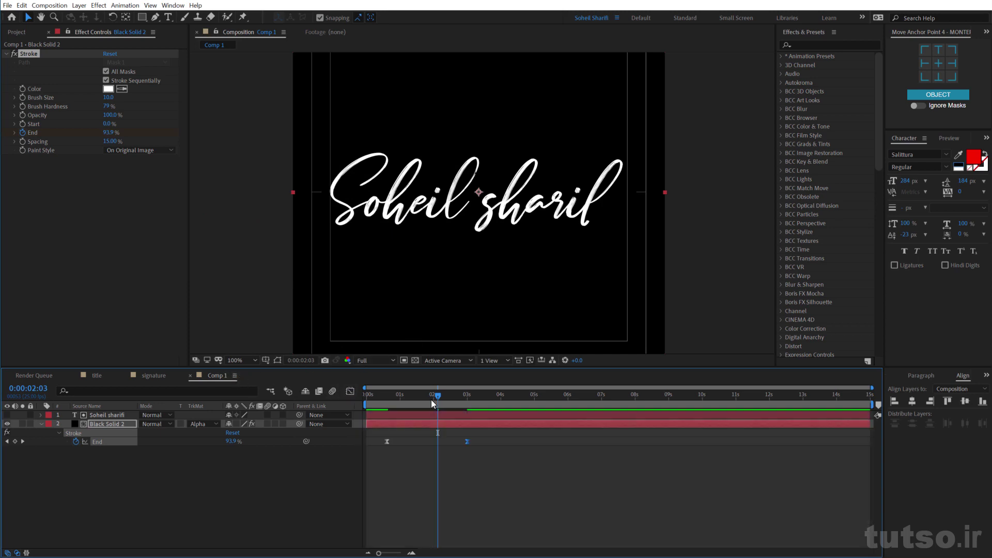
pyautogui.click(389, 402)
pyautogui.press('space')
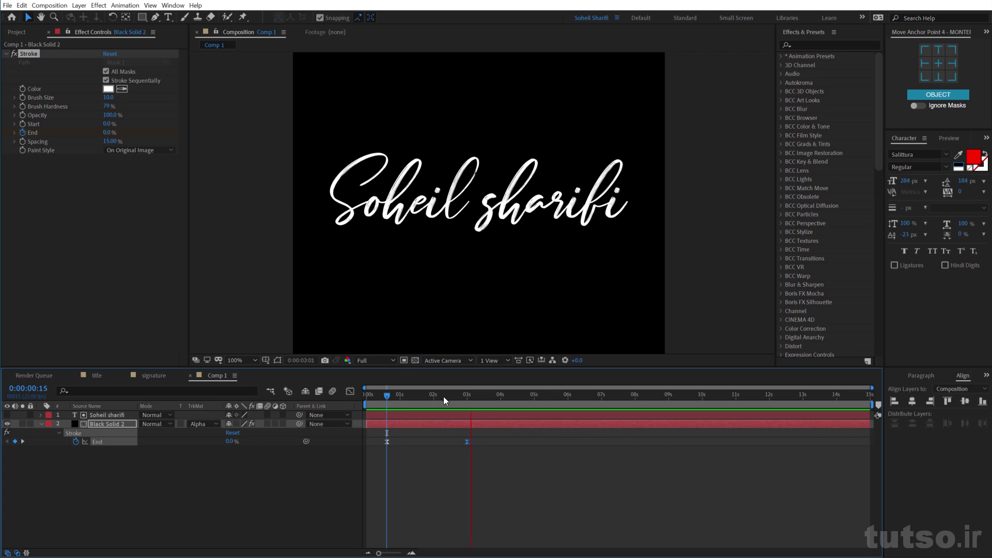
pyautogui.moveTo(443, 396); pyautogui.dragTo(399, 398)
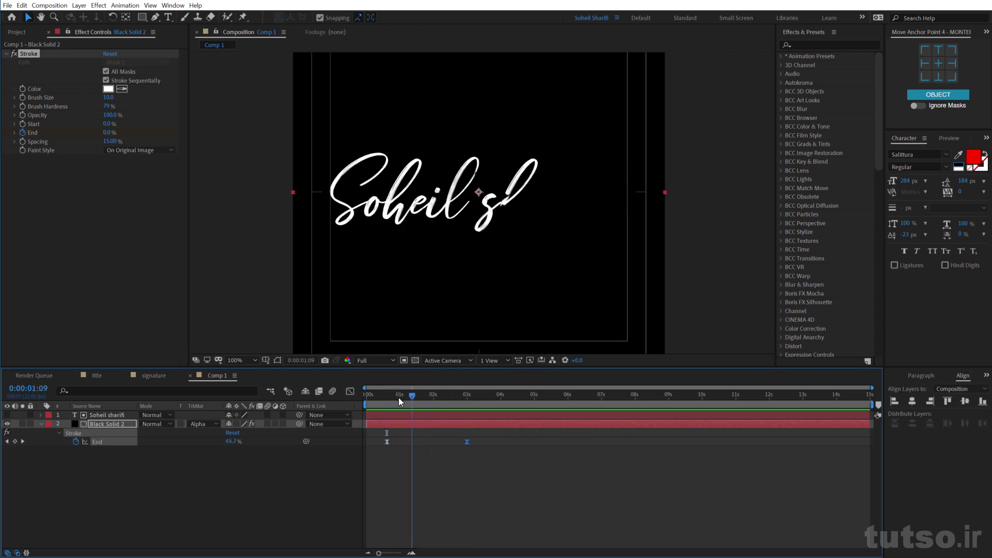
pyautogui.click(399, 398)
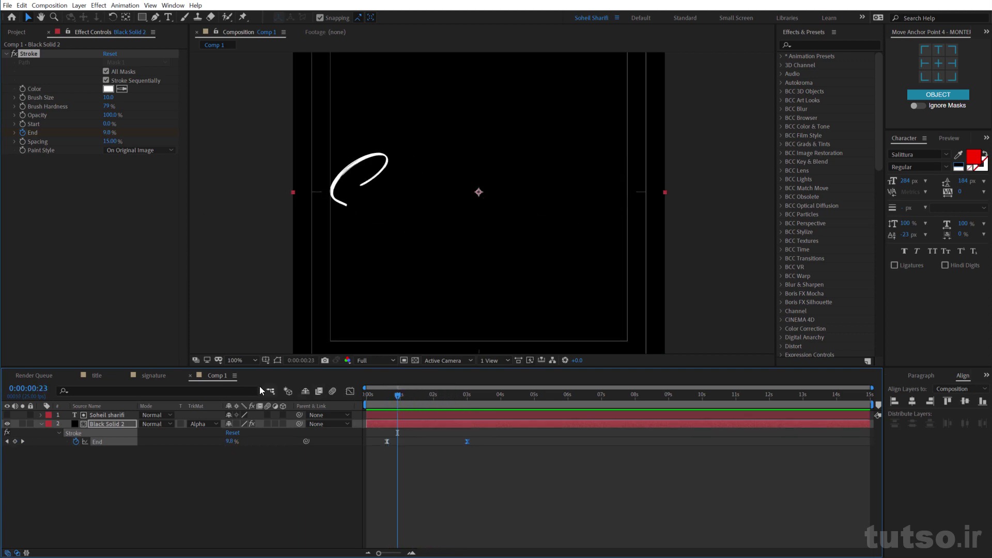
# Step: Set the 3-second End keyframe's incoming influence to 85% in the Graph Editor
pyautogui.click(350, 392)
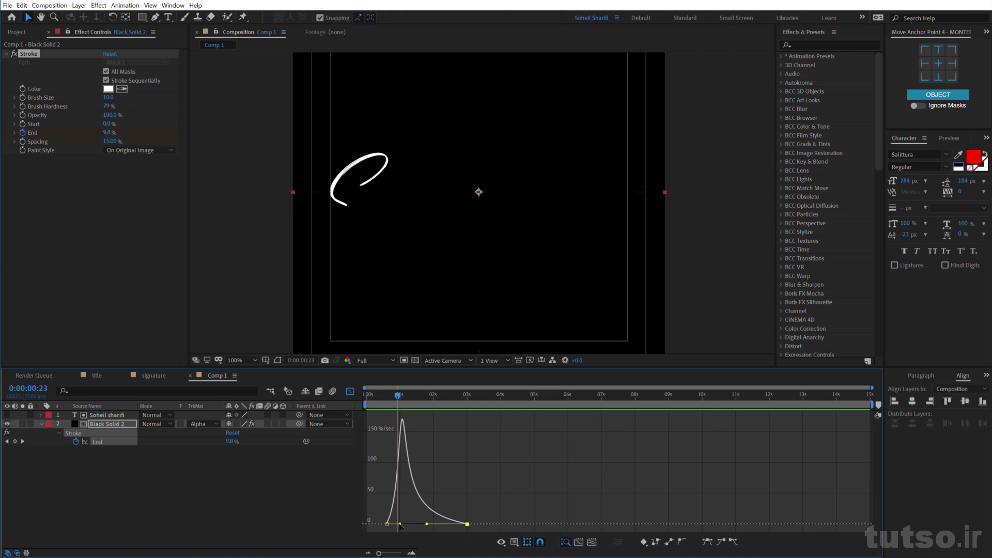
pyautogui.moveTo(399, 525); pyautogui.dragTo(406, 524)
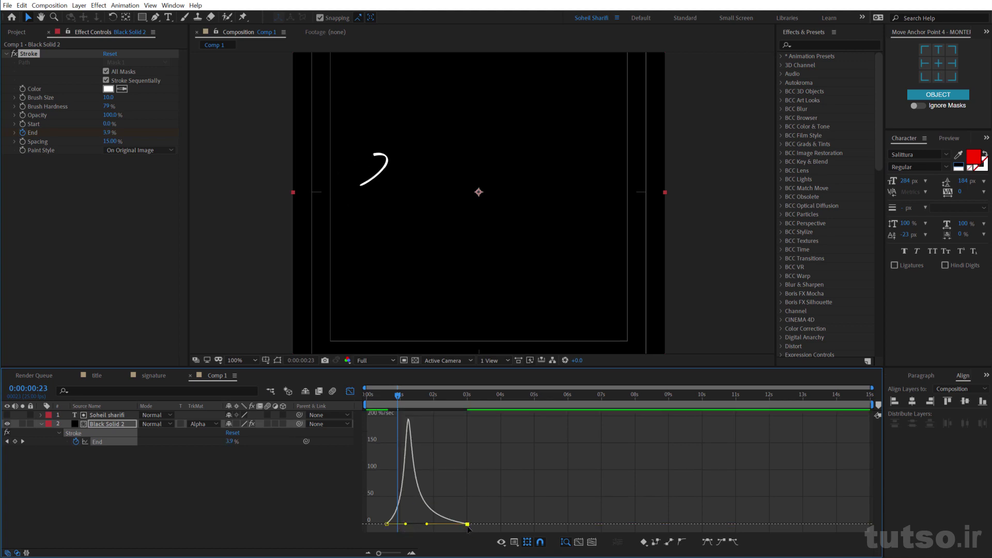
pyautogui.doubleClick(467, 525)
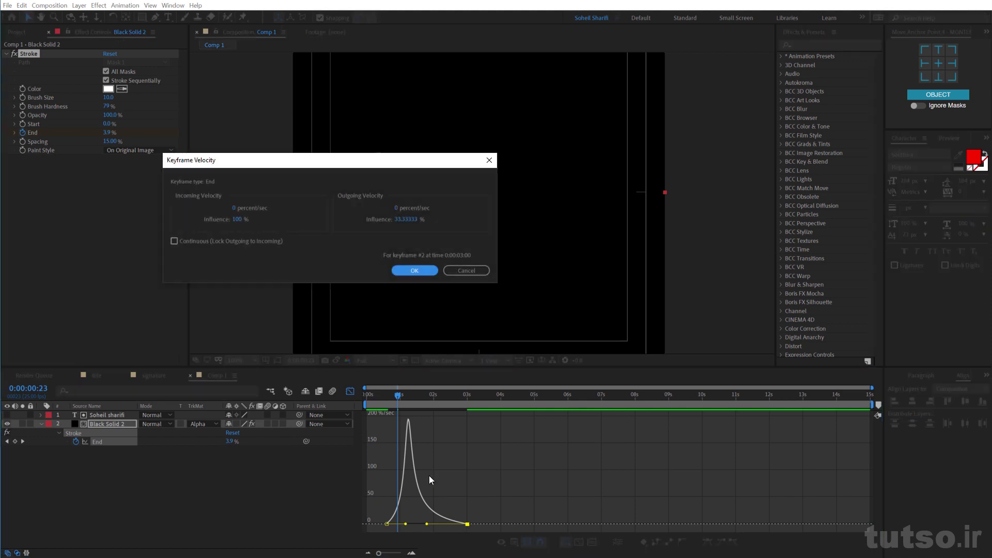
pyautogui.click(239, 221)
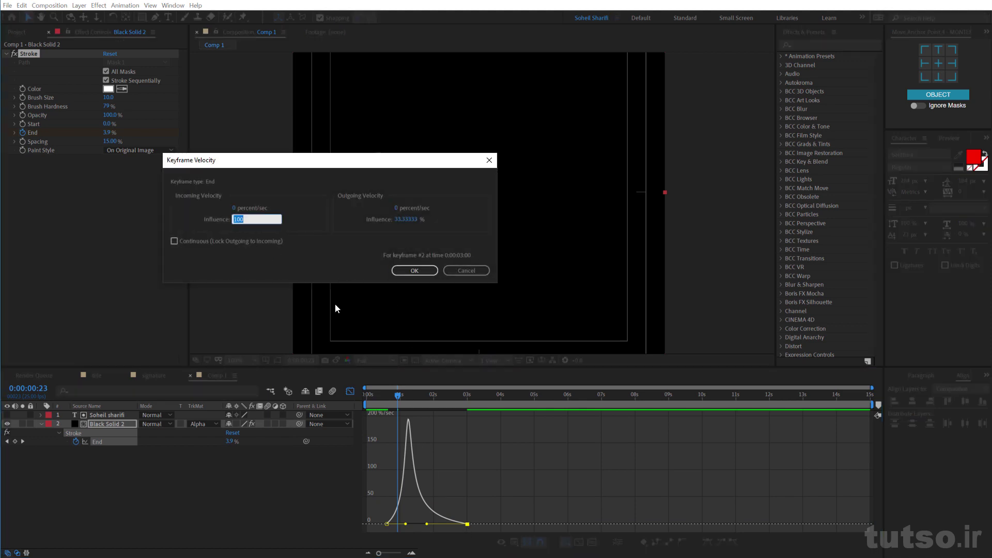
pyautogui.write('85')
pyautogui.click(418, 271)
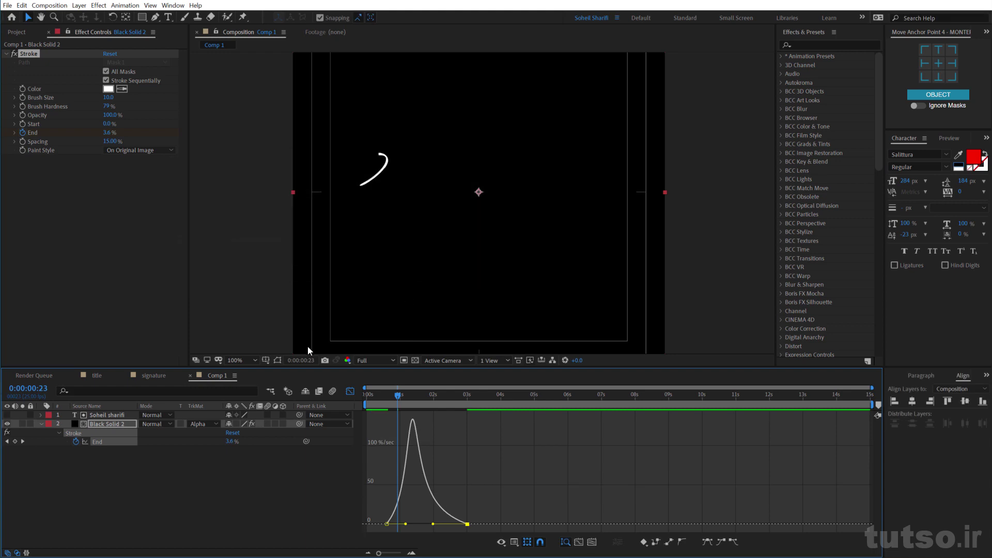
# Step: Preview the softened write-on from the start of the composition
pyautogui.click(345, 389)
pyautogui.click(383, 396)
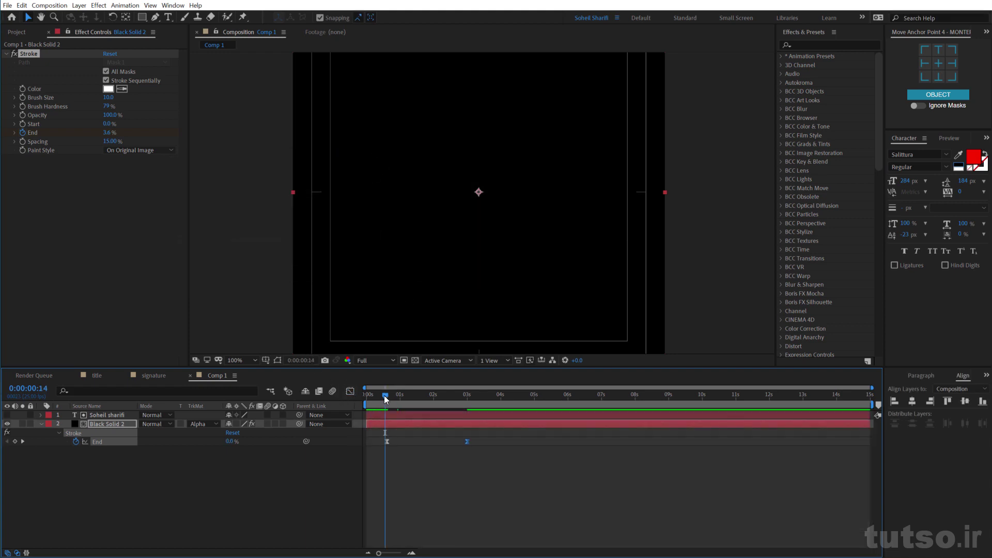
pyautogui.press('space')
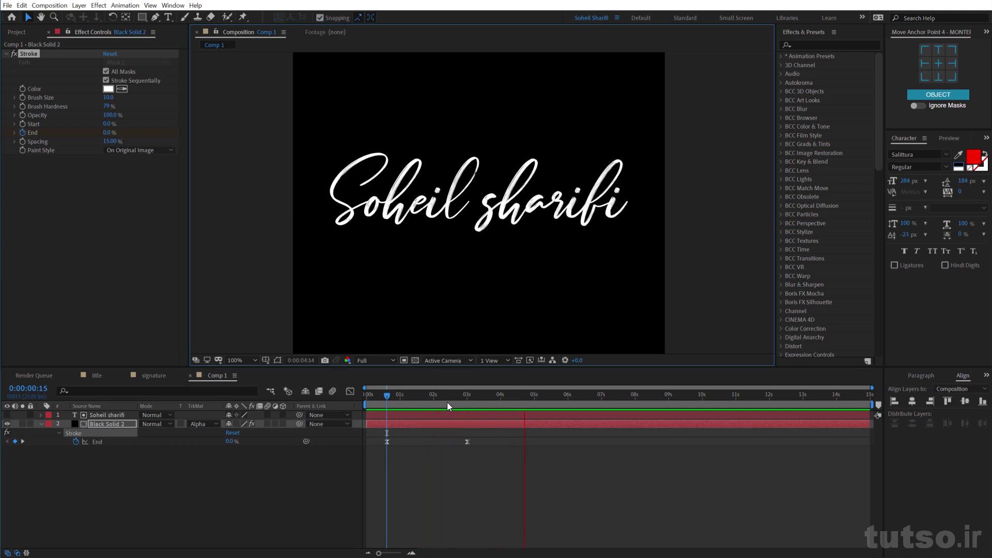
pyautogui.click(404, 399)
pyautogui.press('Home')
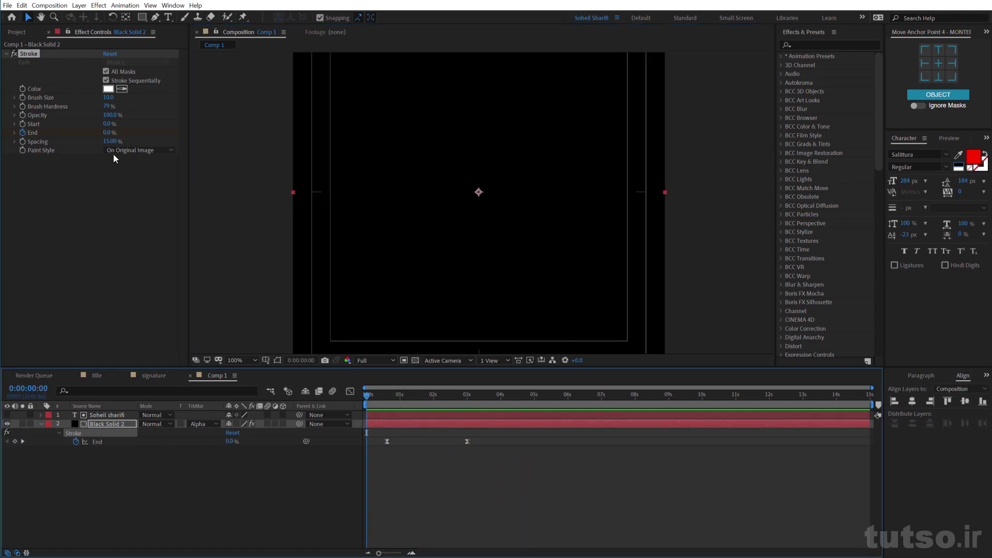
pyautogui.press('space')
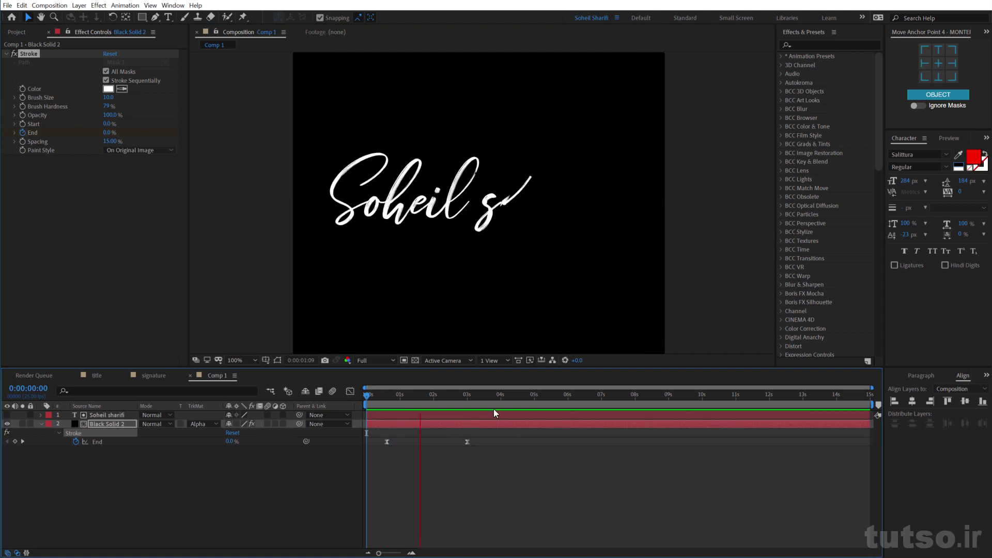
pyautogui.press('space')
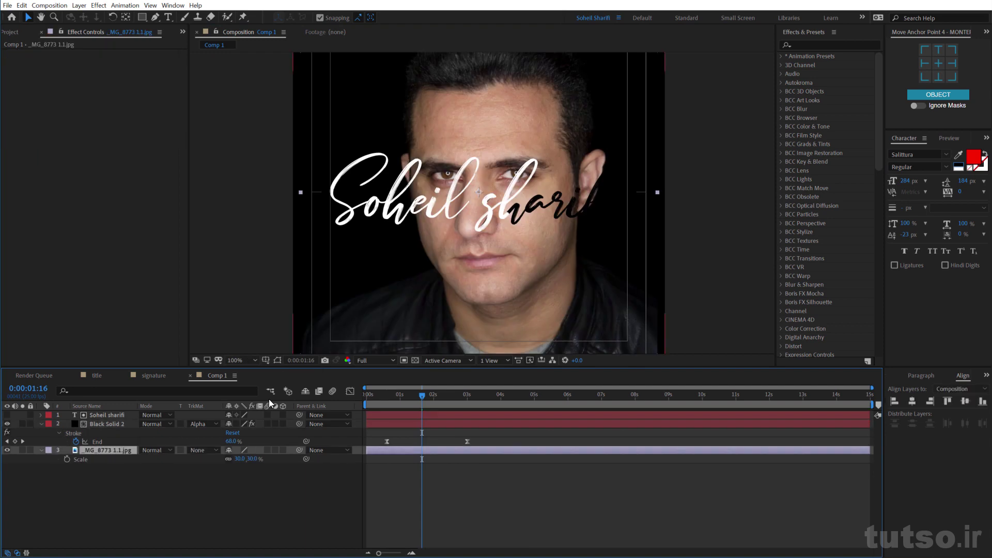
# Step: Apply the Black & White effect to the portrait photo through the effect search
pyautogui.hotkey('ctrl', 'space')
pyautogui.write('b')
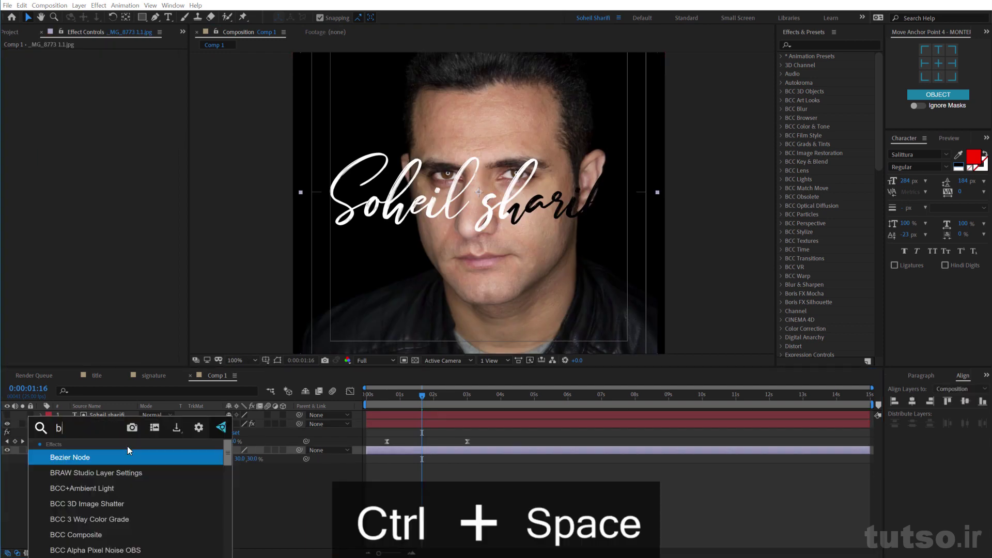
pyautogui.write('lack')
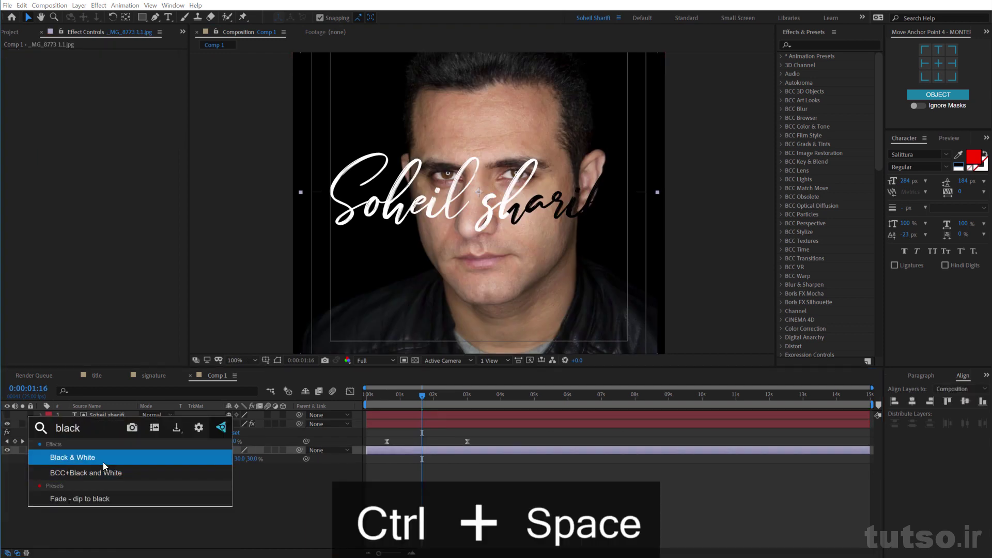
pyautogui.click(102, 457)
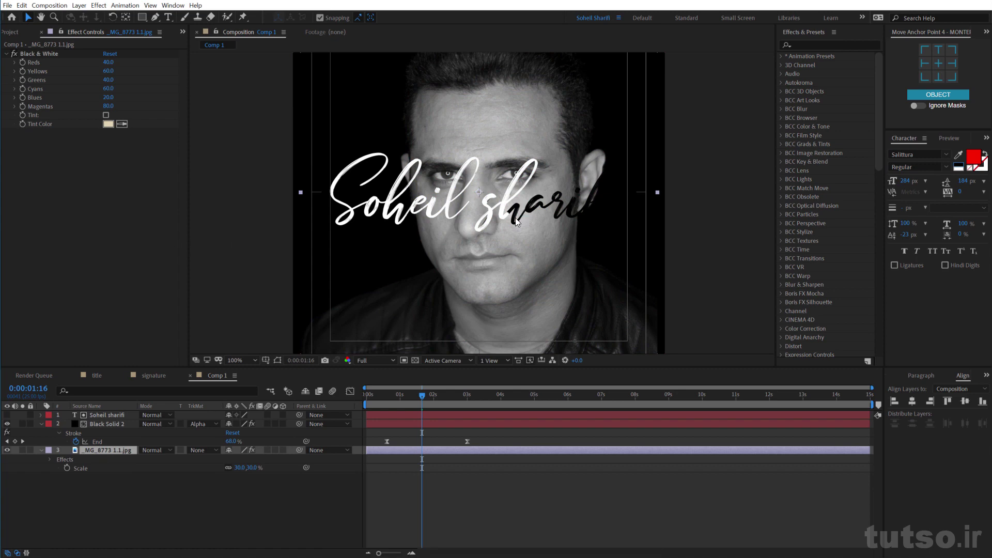
# Step: Scrub back to 00:15 and preview the signature over the grayscale portrait
pyautogui.scroll(-2, 465, 227)
pyautogui.moveTo(404, 397)
pyautogui.mouseDown()
pyautogui.moveTo(377, 399)
pyautogui.moveTo(386, 399)
pyautogui.mouseUp()
pyautogui.scroll(2, 474, 253)
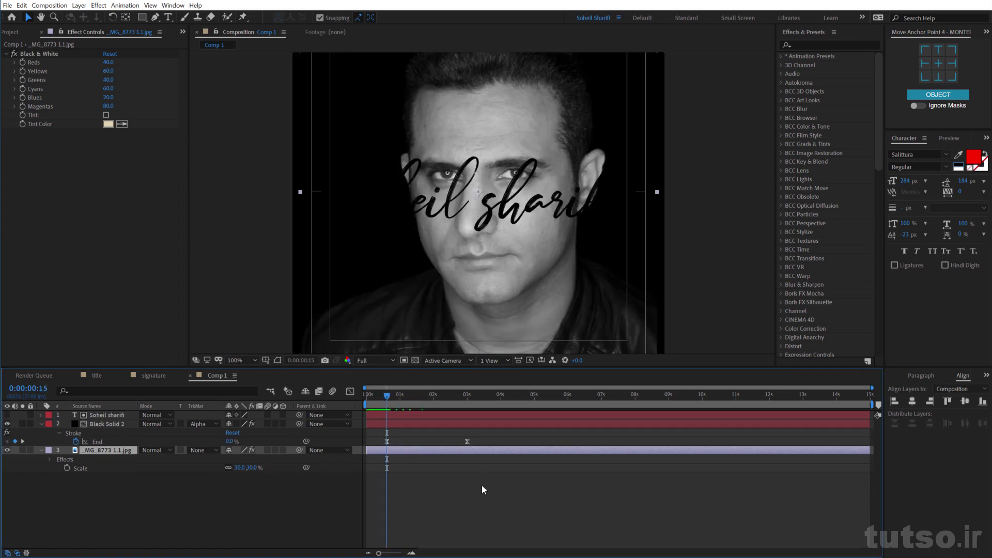
pyautogui.moveTo(386, 396)
pyautogui.mouseDown()
pyautogui.moveTo(423, 395)
pyautogui.moveTo(382, 399)
pyautogui.mouseUp()
pyautogui.press('space')
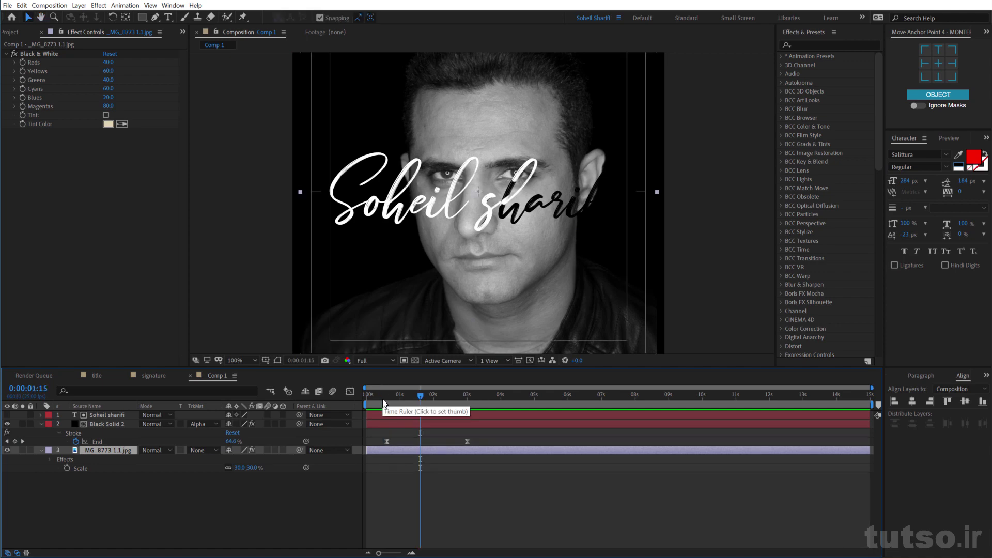
pyautogui.click(110, 424)
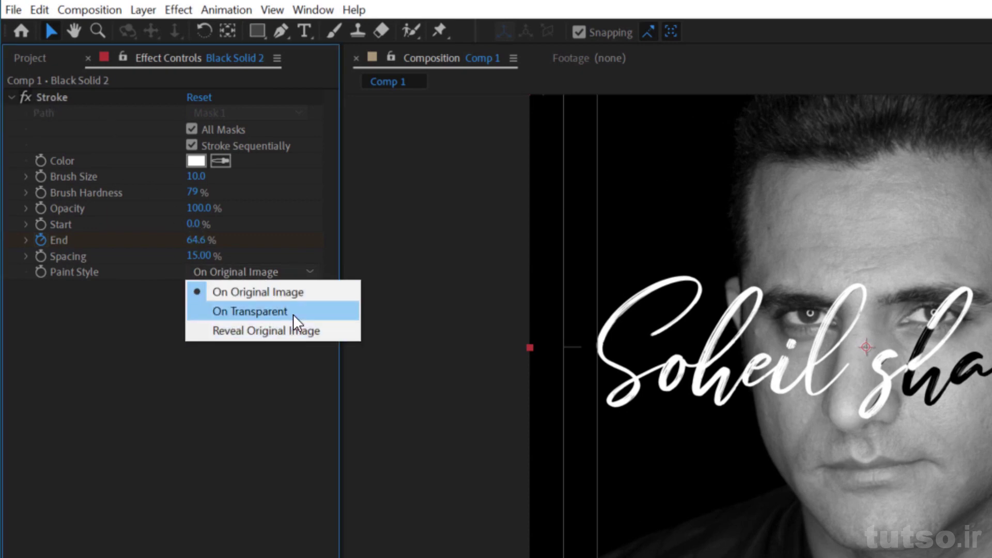
# Step: Set Stroke's Paint Style to On Transparent, preview the write-on from 00:13, then select the portrait layer
pyautogui.click(293, 313)
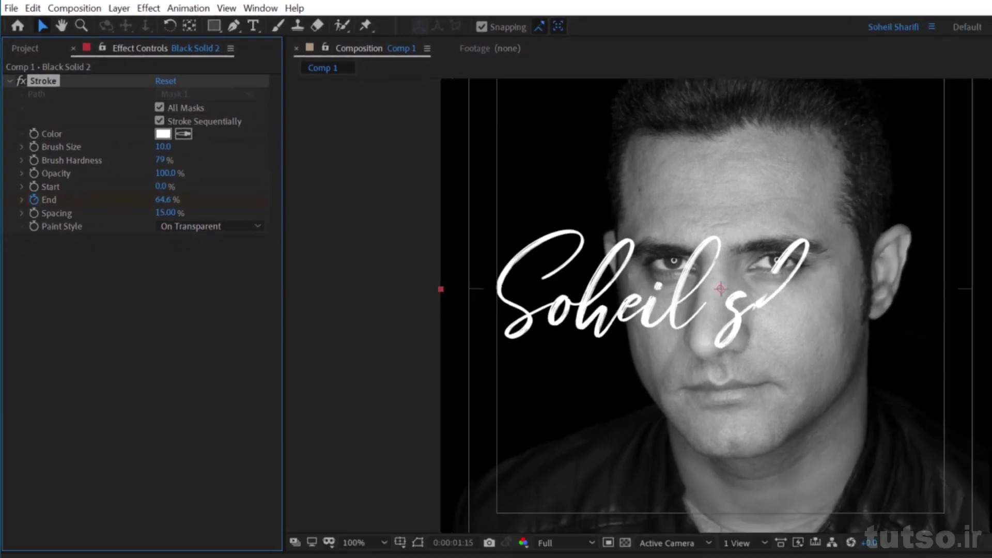
pyautogui.click(384, 398)
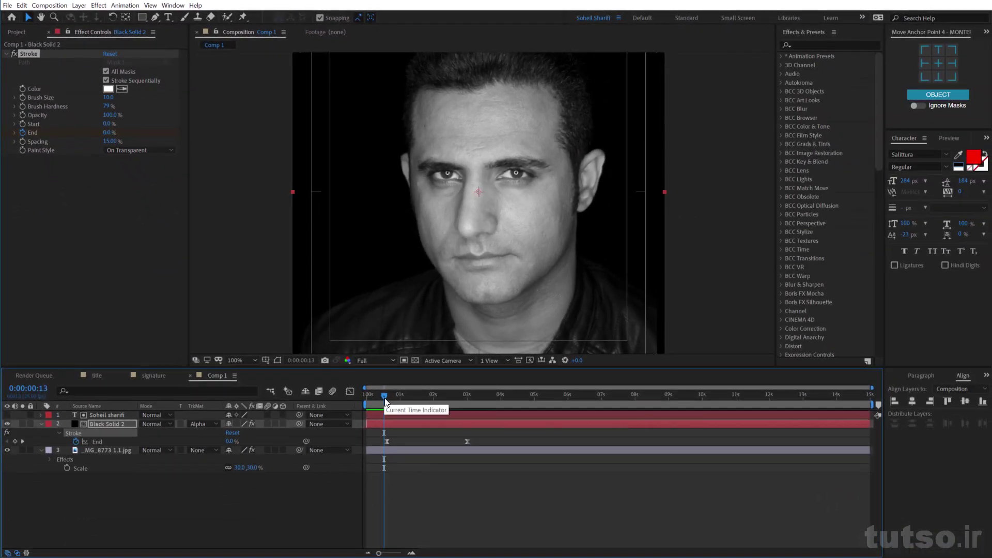
pyautogui.press('space')
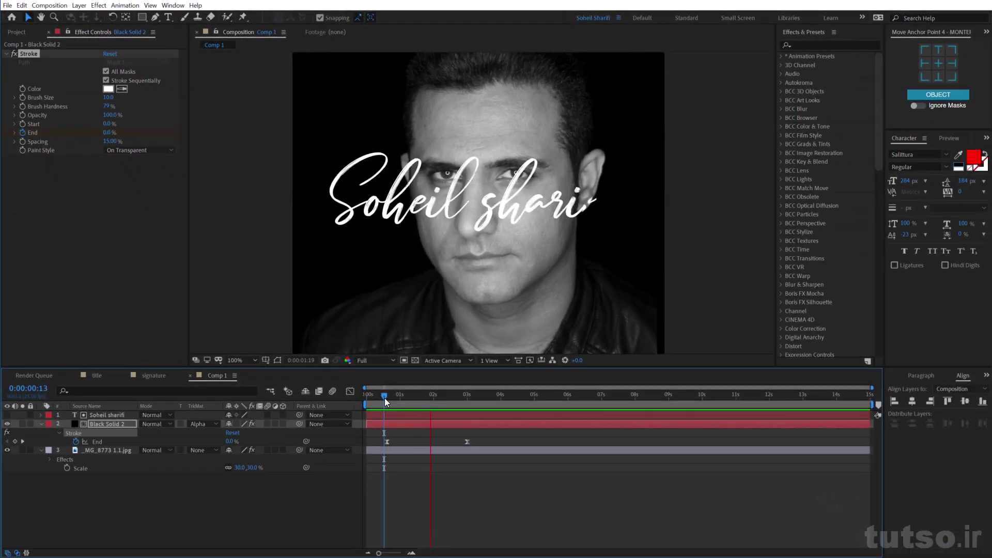
pyautogui.press('space')
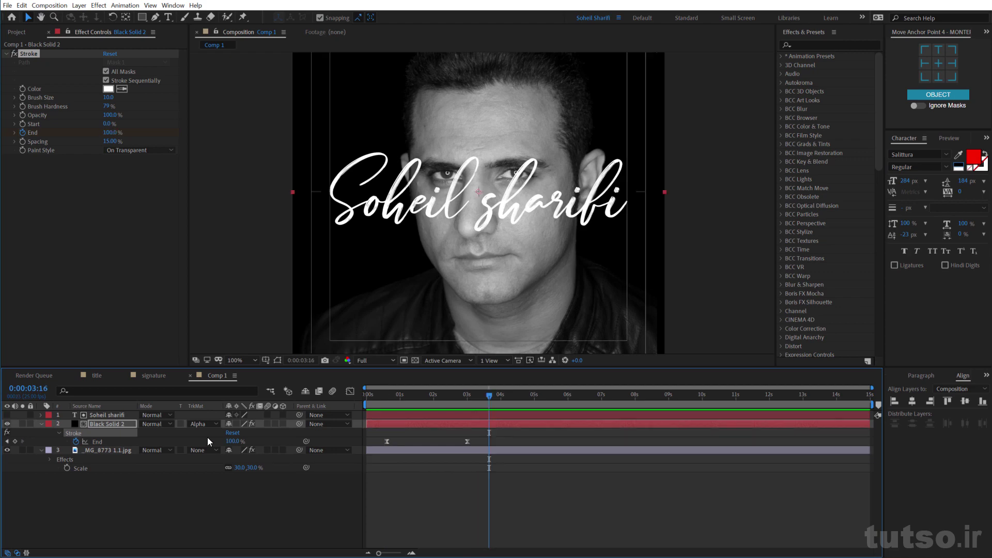
pyautogui.click(109, 450)
# Step: Cut the portrait photo from Comp 1, paste it into the signature comp, and scale it to 32%
pyautogui.hotkey('ctrl', 'x')
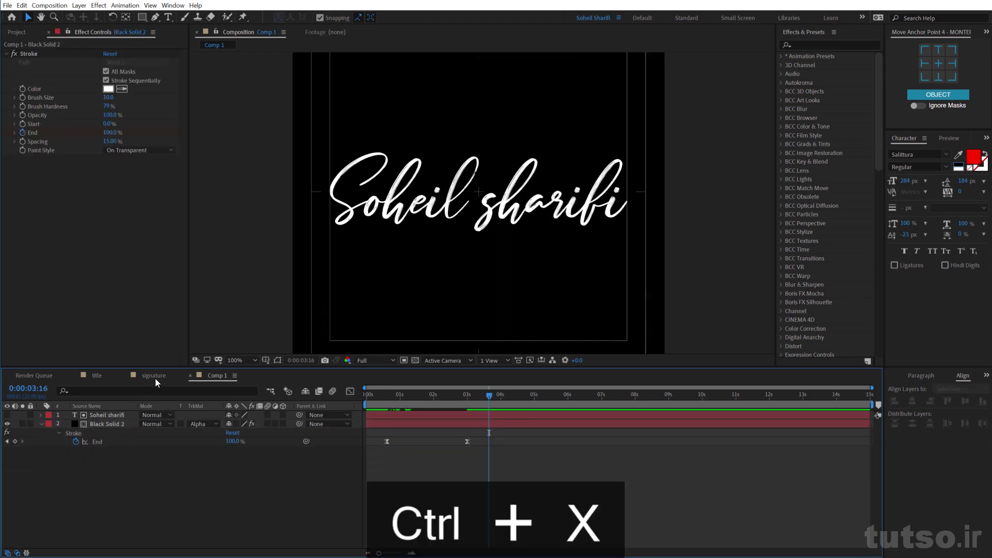
pyautogui.click(155, 380)
pyautogui.hotkey('ctrl', 'v')
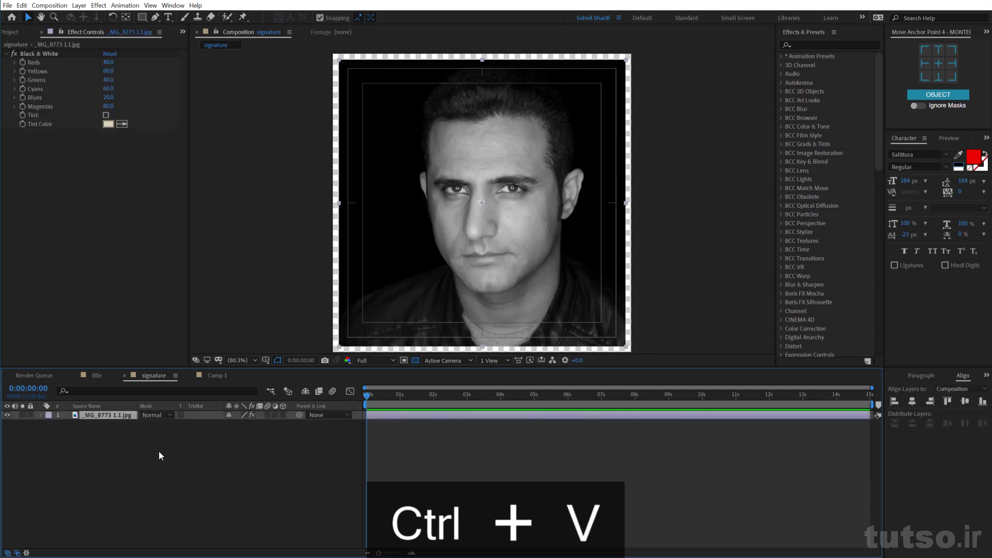
pyautogui.press('s')
pyautogui.click(242, 423)
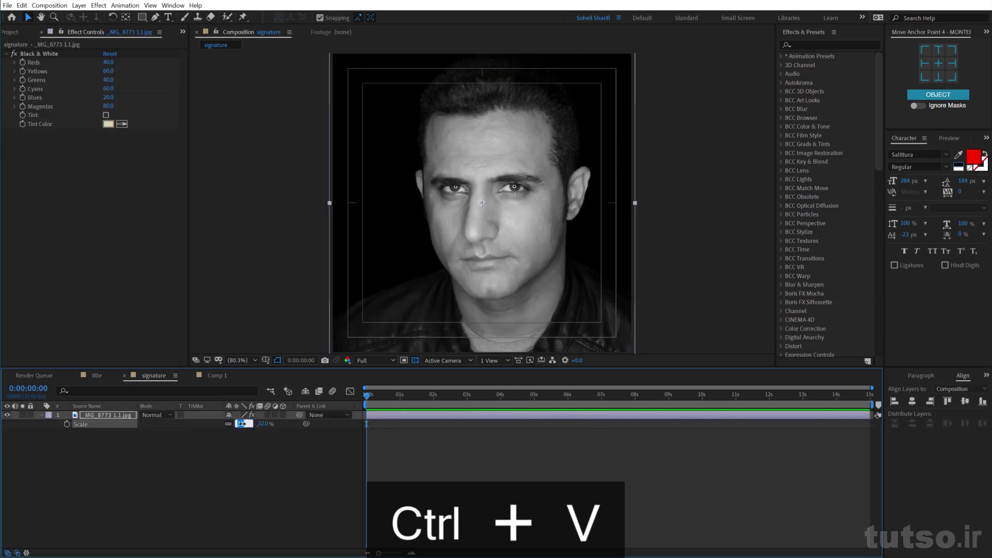
pyautogui.click(222, 474)
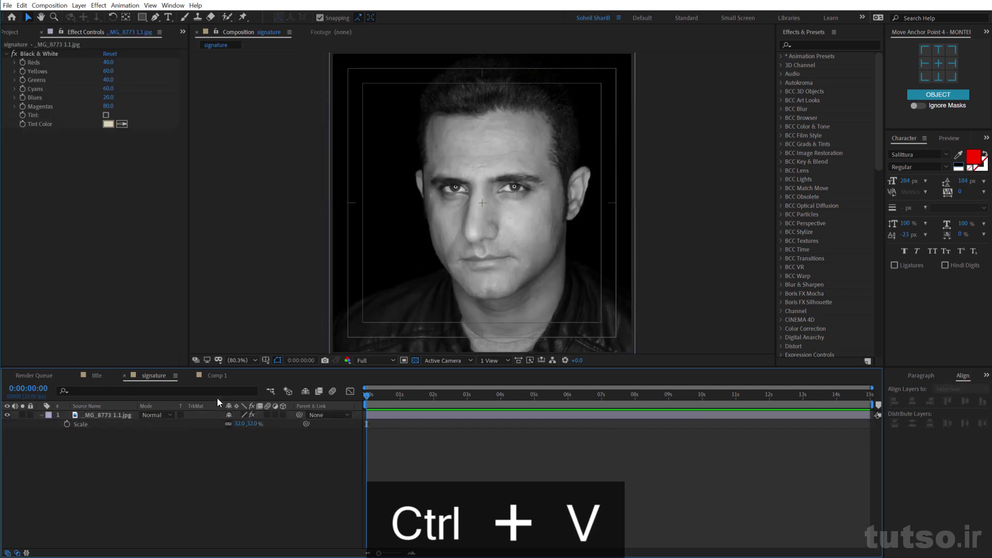
# Step: Drag Comp 1 from the Project panel into the signature comp's timeline
pyautogui.click(14, 32)
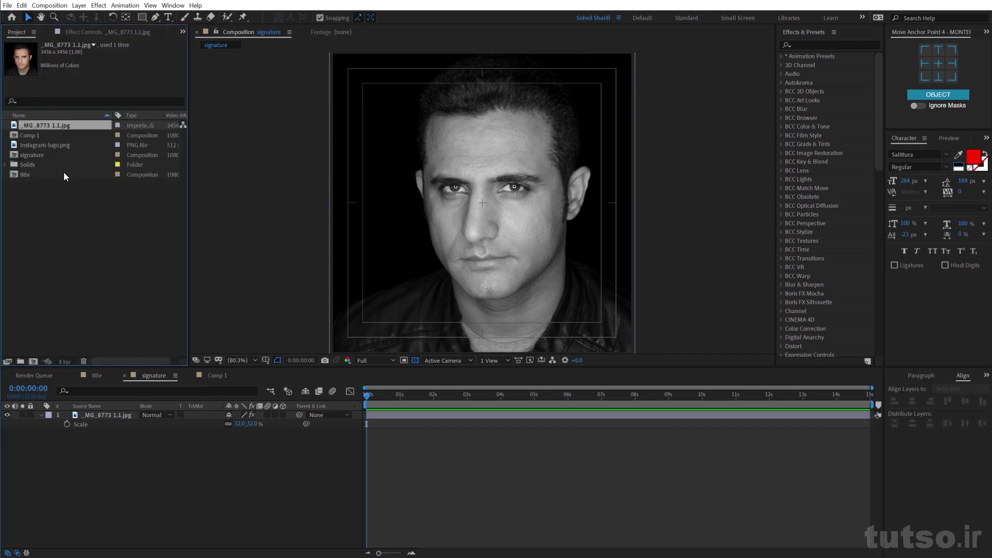
pyautogui.moveTo(27, 135); pyautogui.dragTo(93, 411)
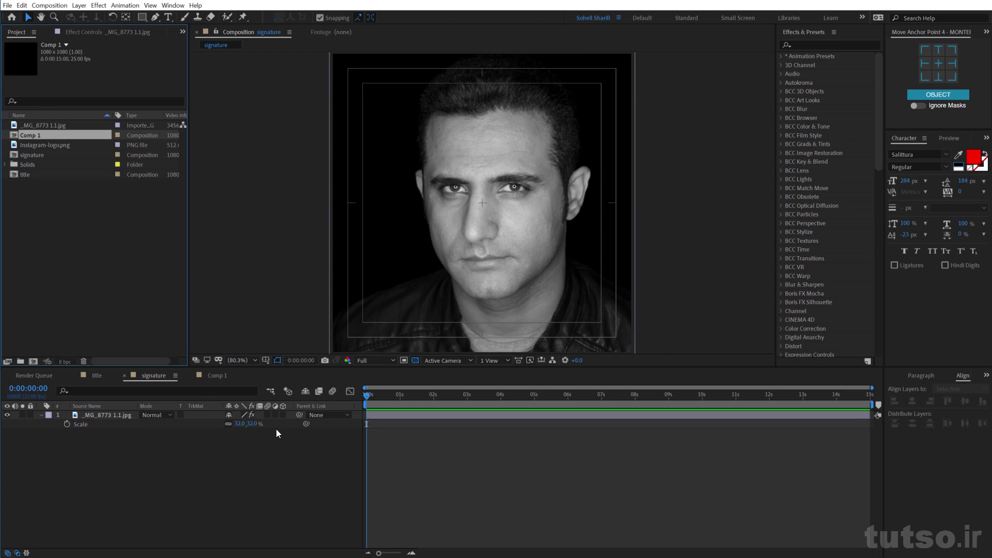
pyautogui.moveTo(26, 135); pyautogui.dragTo(93, 411)
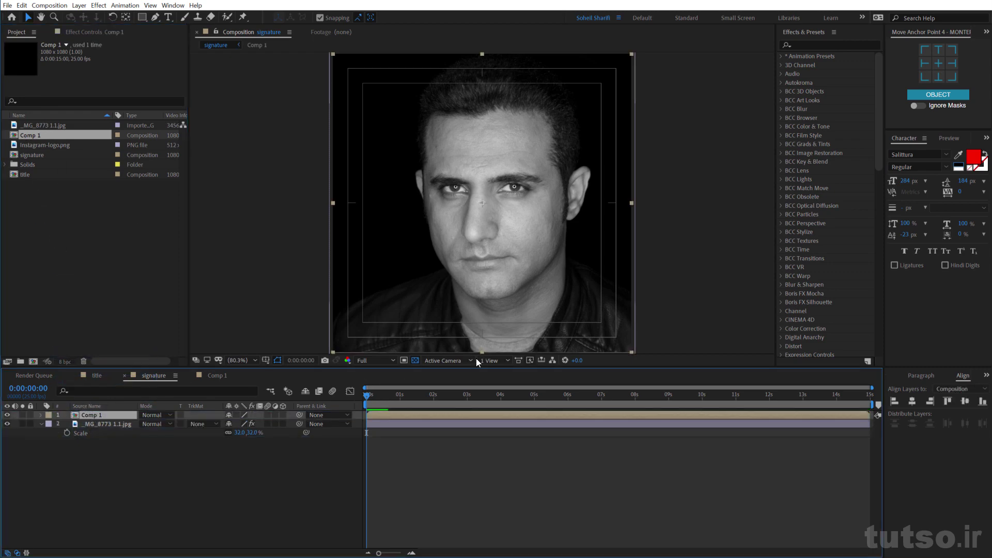
# Step: Place Comp 1 above the photo, scale it to 52%, move it lower, and preview
pyautogui.moveTo(382, 395); pyautogui.dragTo(433, 399)
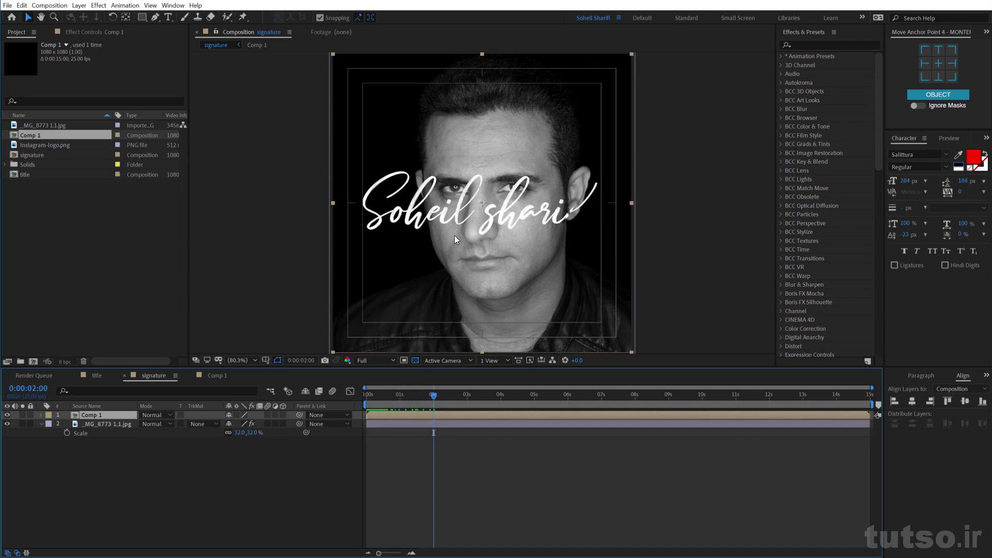
pyautogui.press('s')
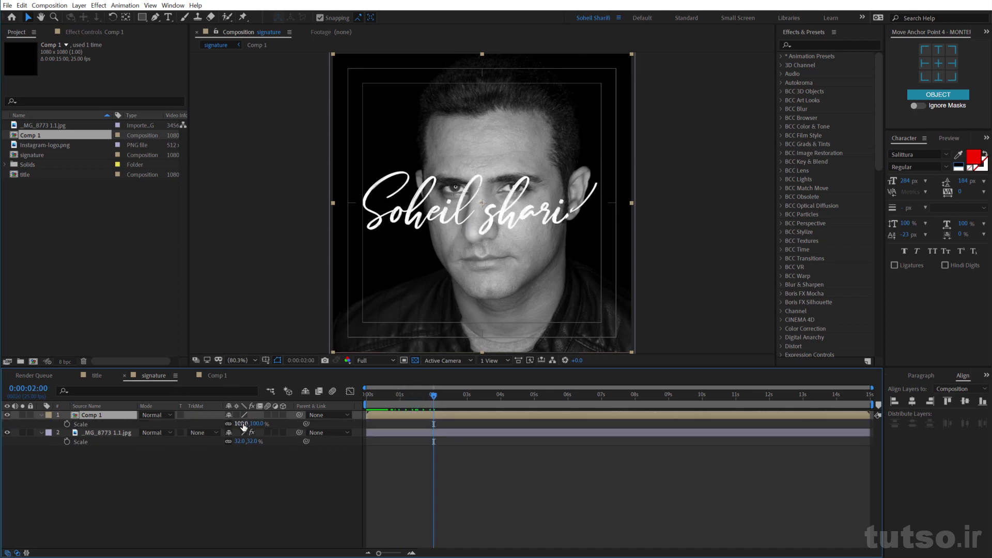
pyautogui.moveTo(249, 424); pyautogui.dragTo(224, 425)
pyautogui.moveTo(504, 204); pyautogui.dragTo(508, 314)
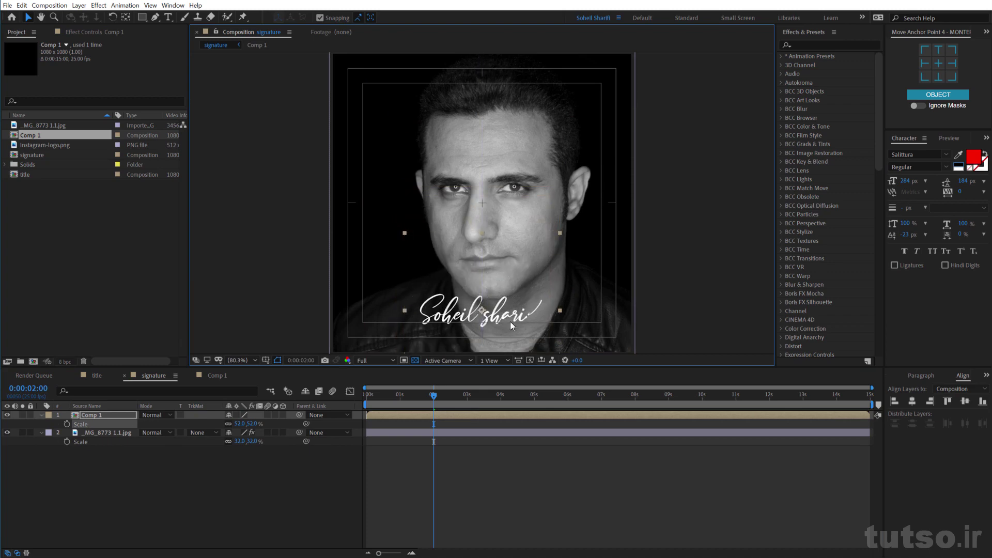
pyautogui.moveTo(416, 400); pyautogui.dragTo(354, 398)
pyautogui.press('space')
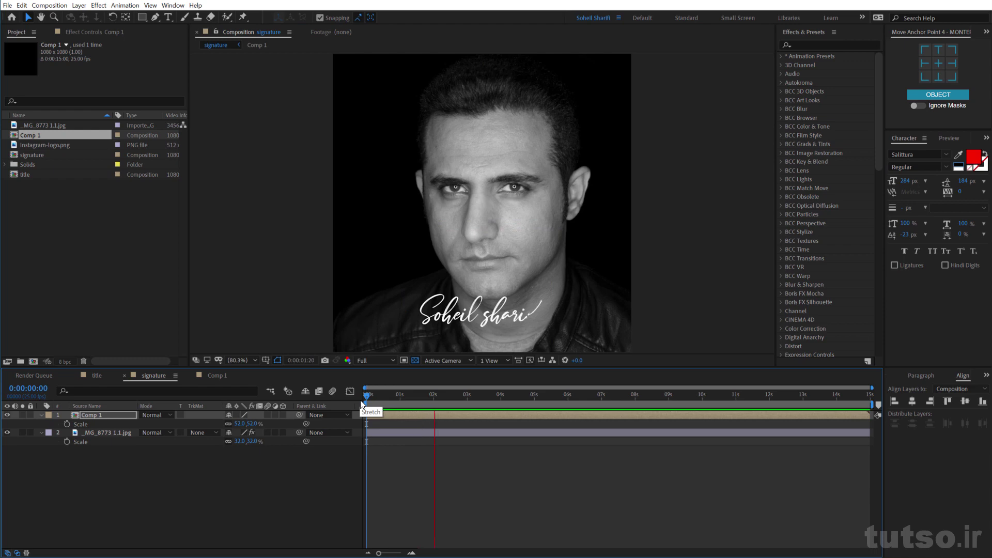
# Step: Add a new black solid layer above the portrait photo with default settings
pyautogui.click(108, 432)
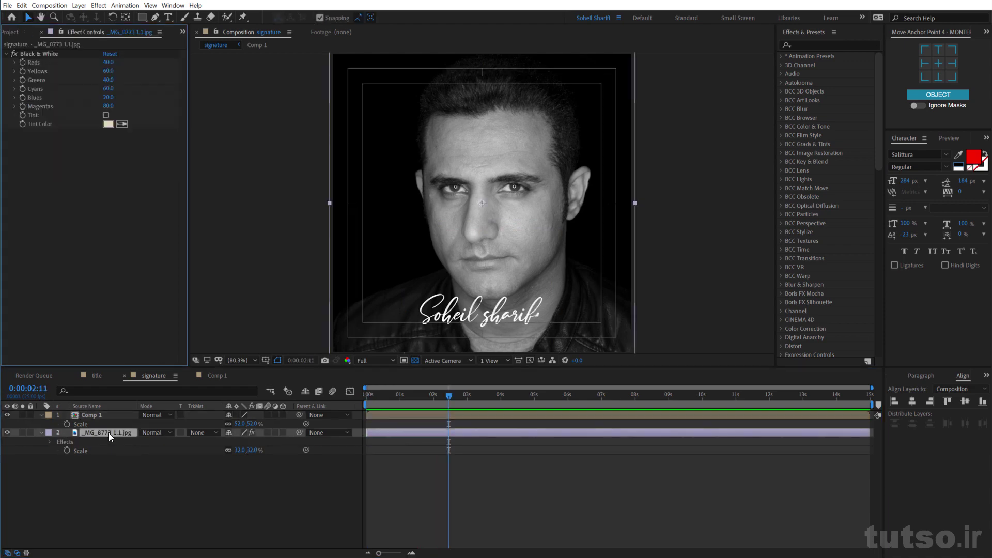
pyautogui.hotkey('ctrl', 'y')
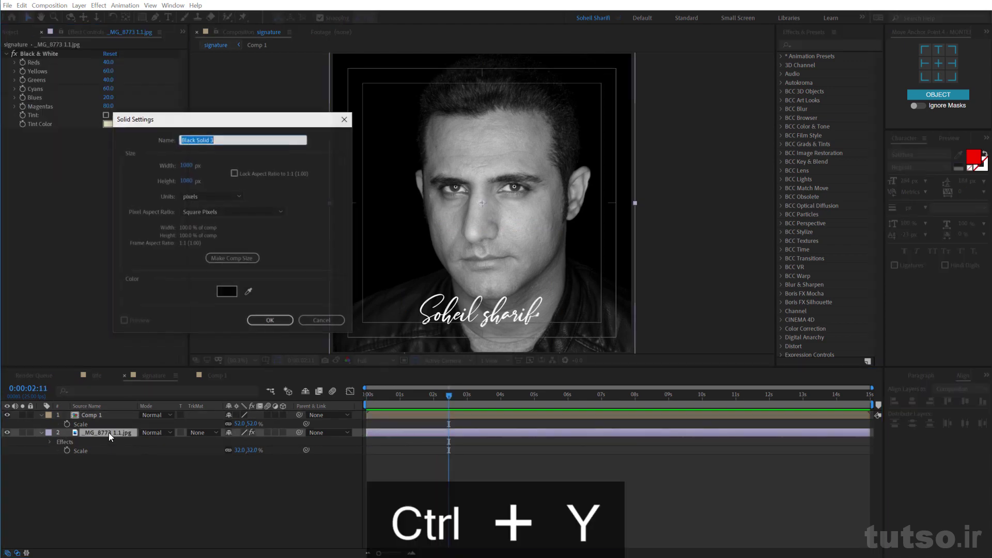
pyautogui.press('Return')
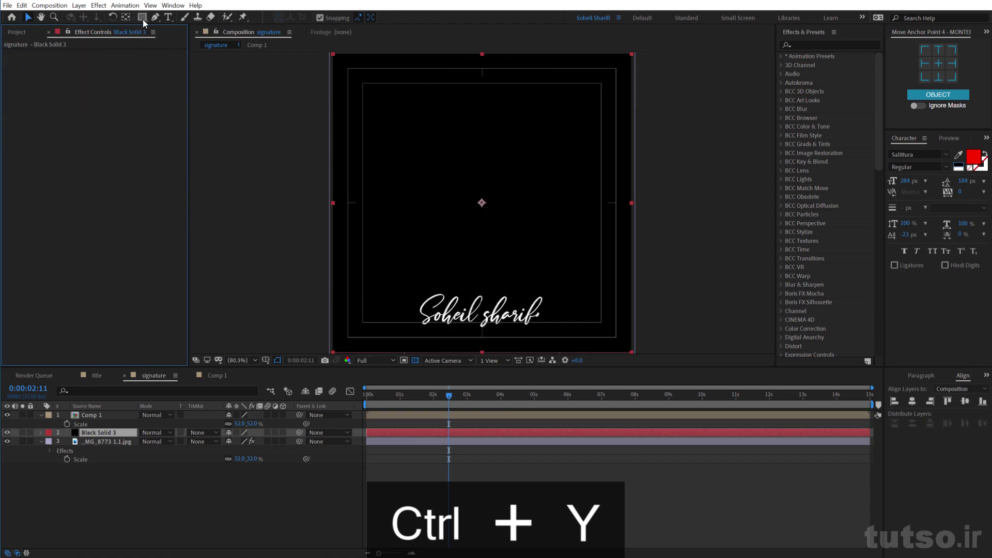
# Step: Give Black Solid 3 a full-layer inverted ellipse mask with about 609 px feather
pyautogui.moveTo(142, 17); pyautogui.dragTo(161, 39)
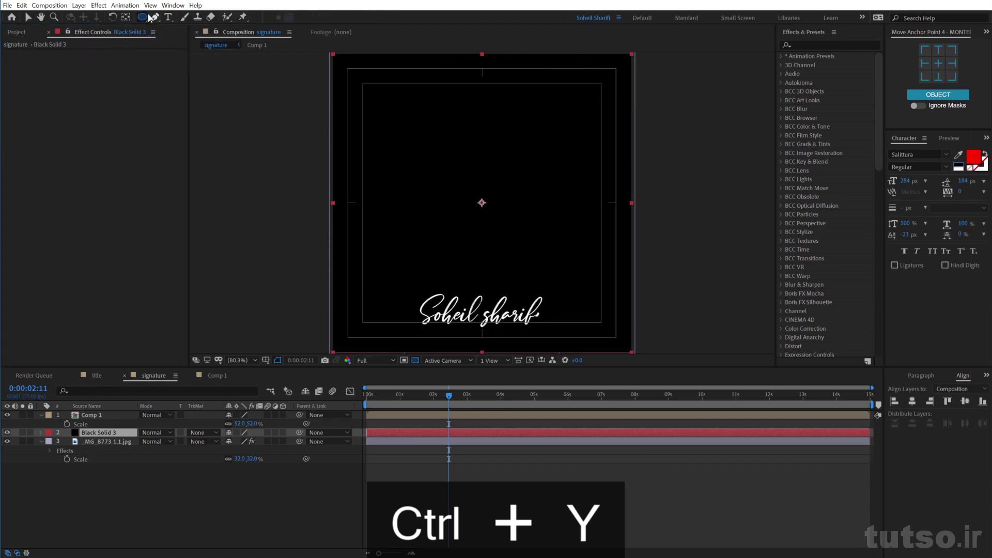
pyautogui.doubleClick(140, 18)
pyautogui.press('v')
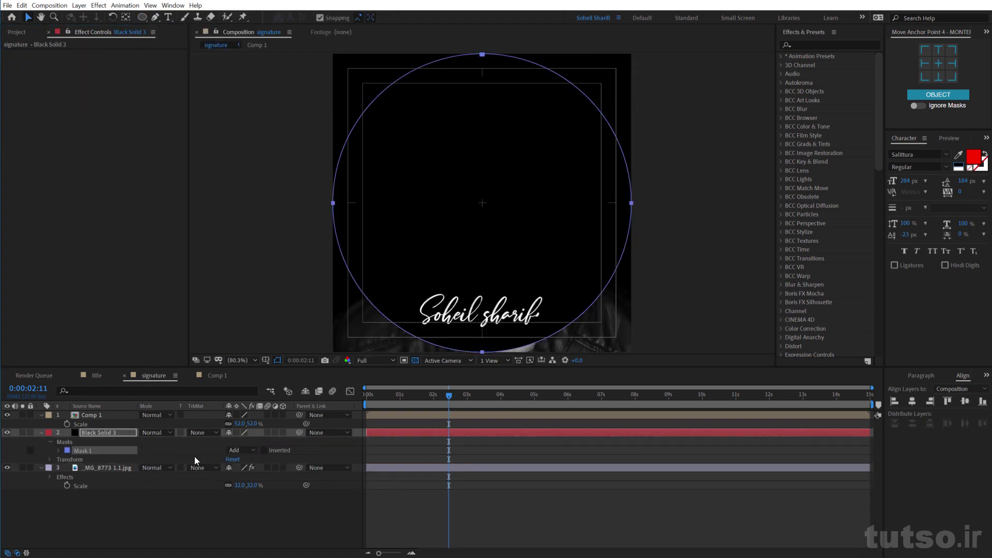
pyautogui.click(264, 450)
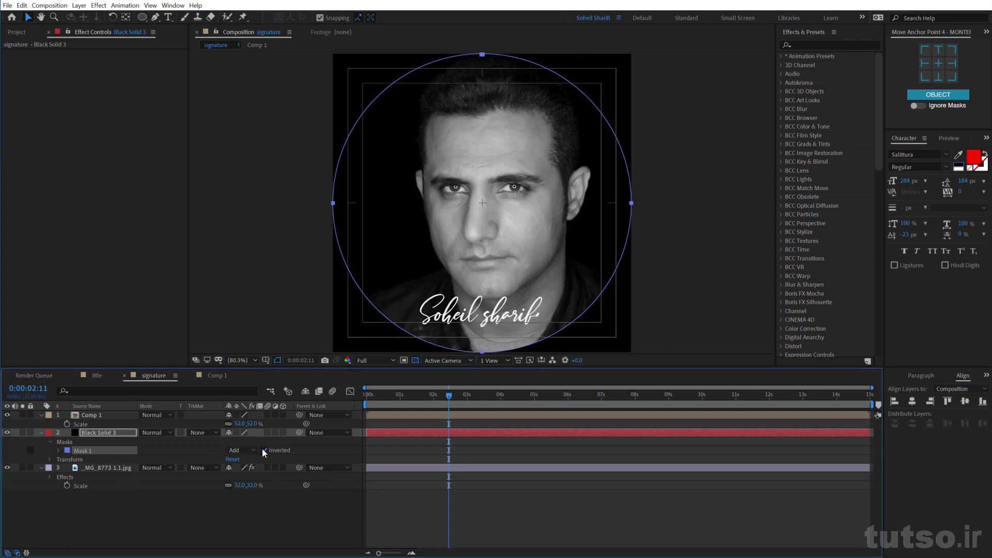
pyautogui.press('m')
pyautogui.press('m')
pyautogui.press('m')
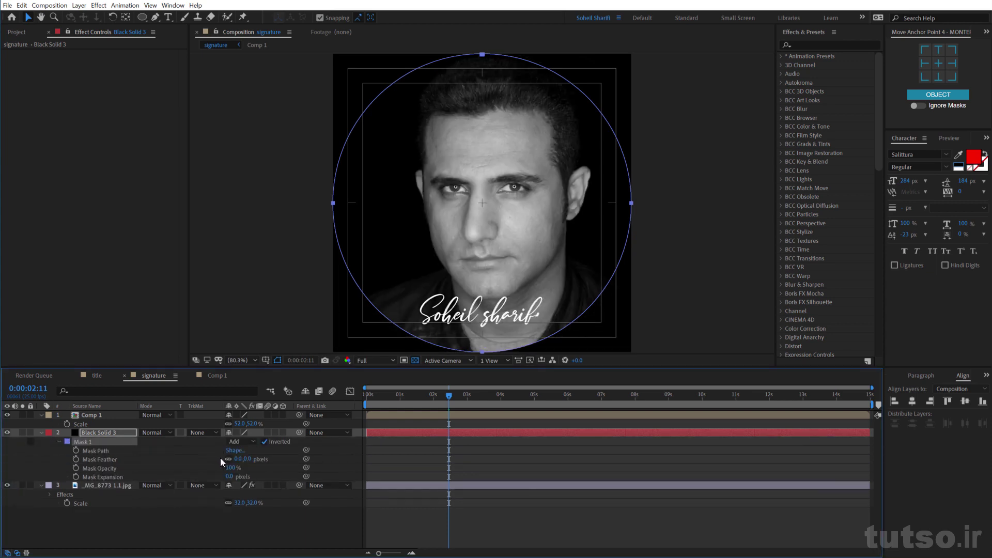
pyautogui.moveTo(239, 459); pyautogui.dragTo(490, 480)
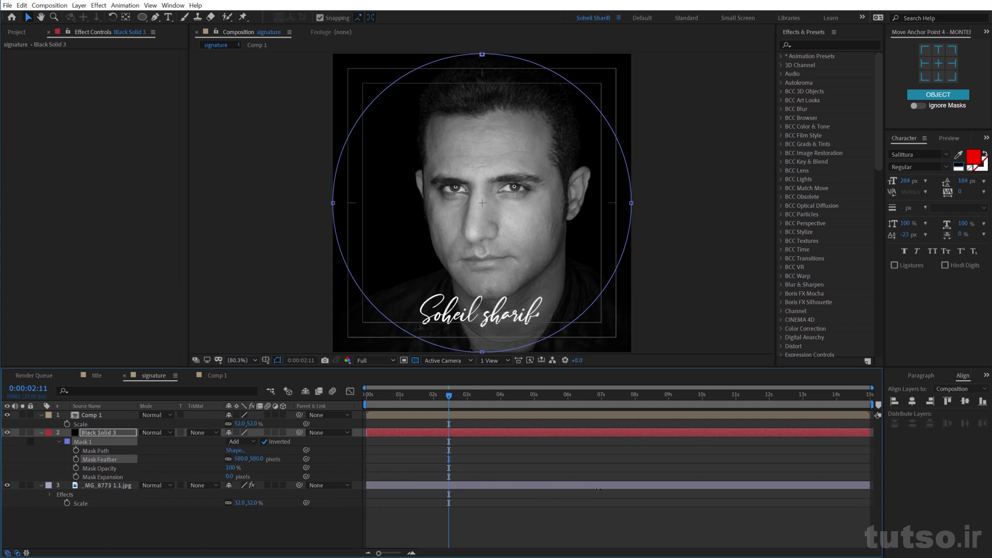
pyautogui.moveTo(598, 489); pyautogui.dragTo(598, 491)
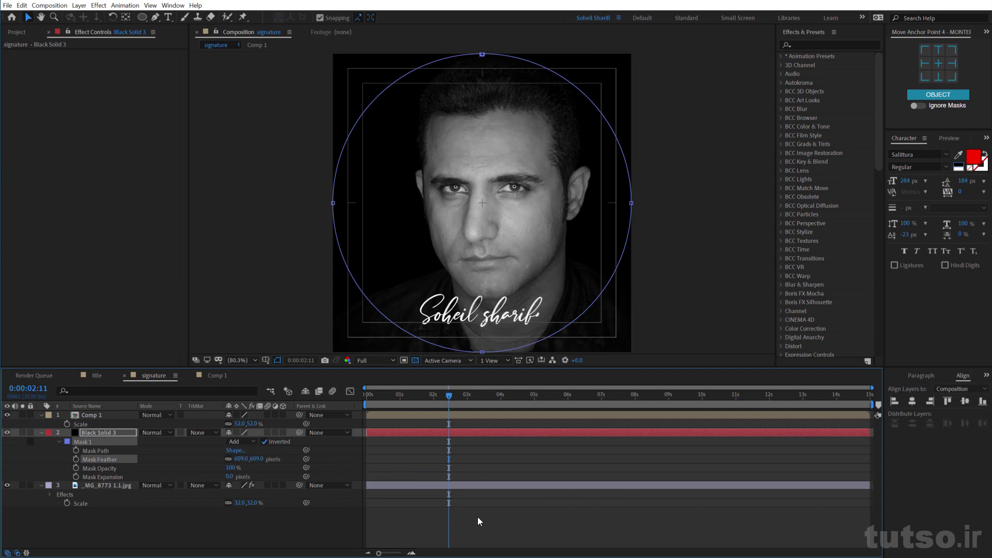
pyautogui.click(41, 433)
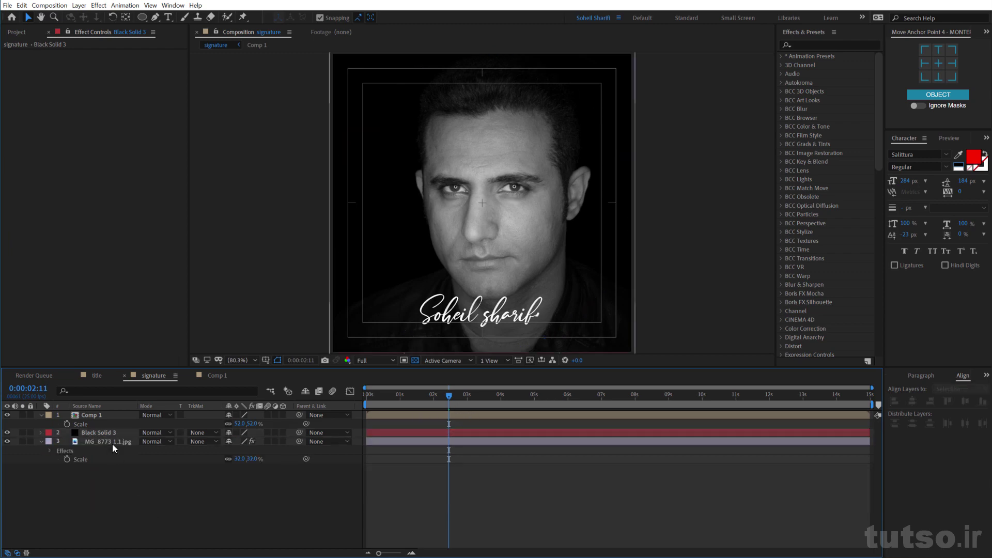
pyautogui.click(7, 434)
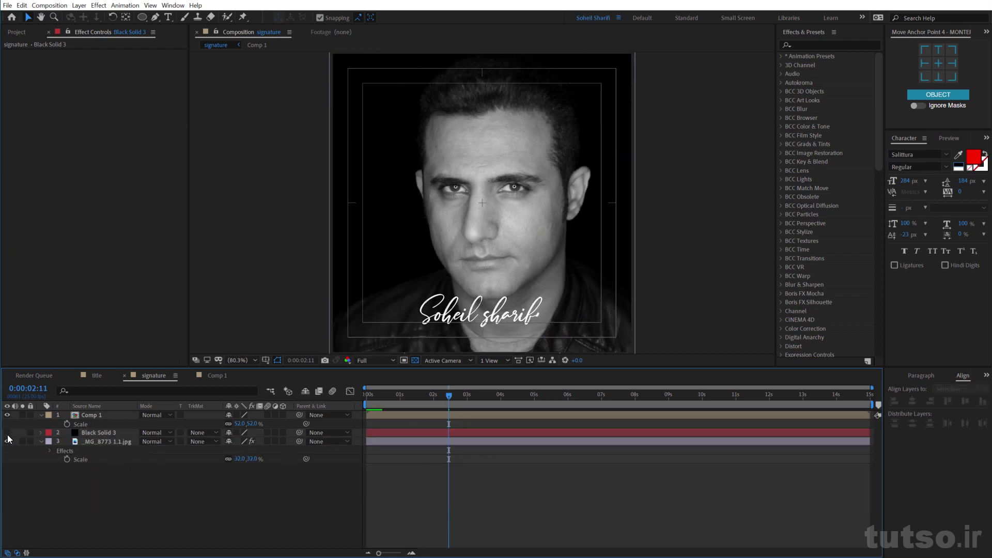
pyautogui.click(8, 434)
pyautogui.click(8, 433)
pyautogui.click(7, 433)
pyautogui.click(7, 432)
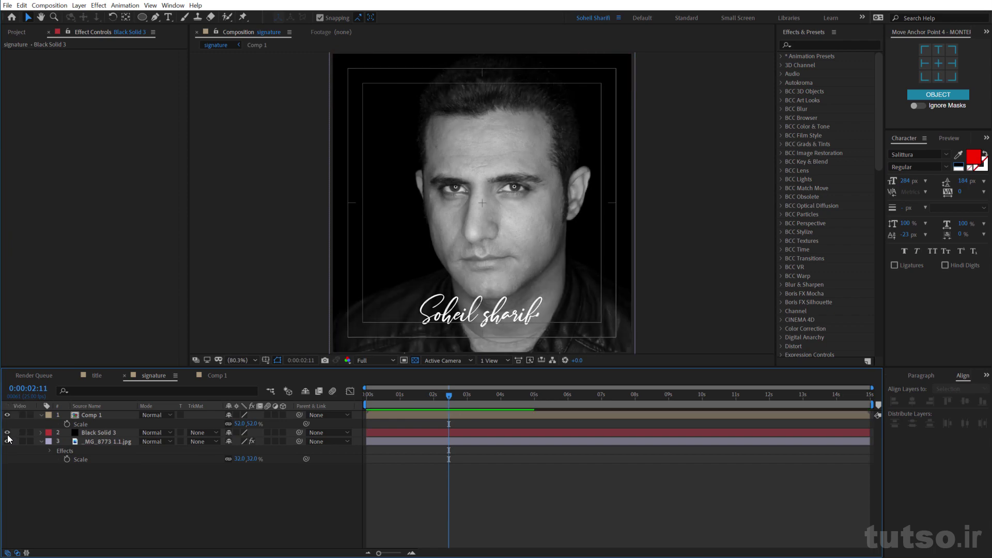
pyautogui.click(7, 433)
pyautogui.press('Home')
pyautogui.press('space')
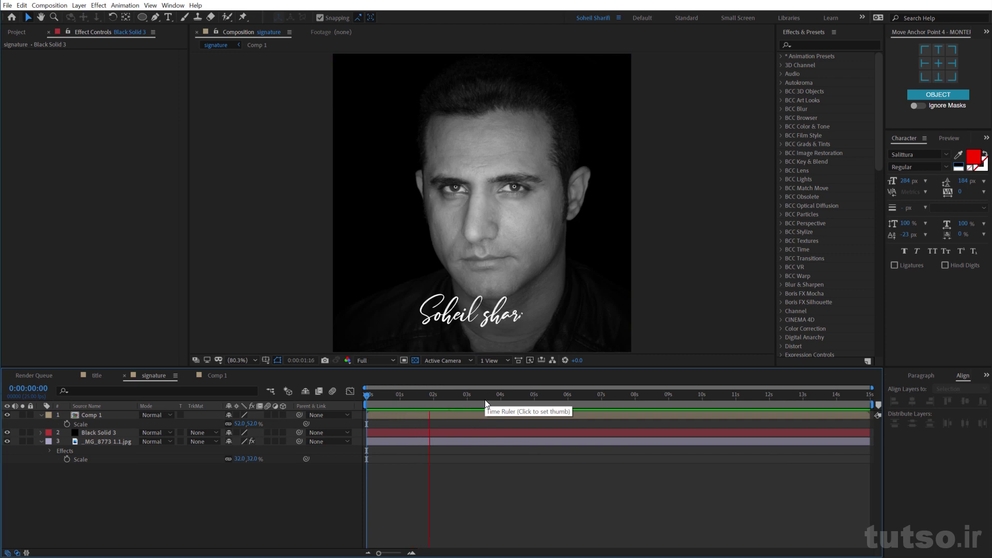
pyautogui.press('space')
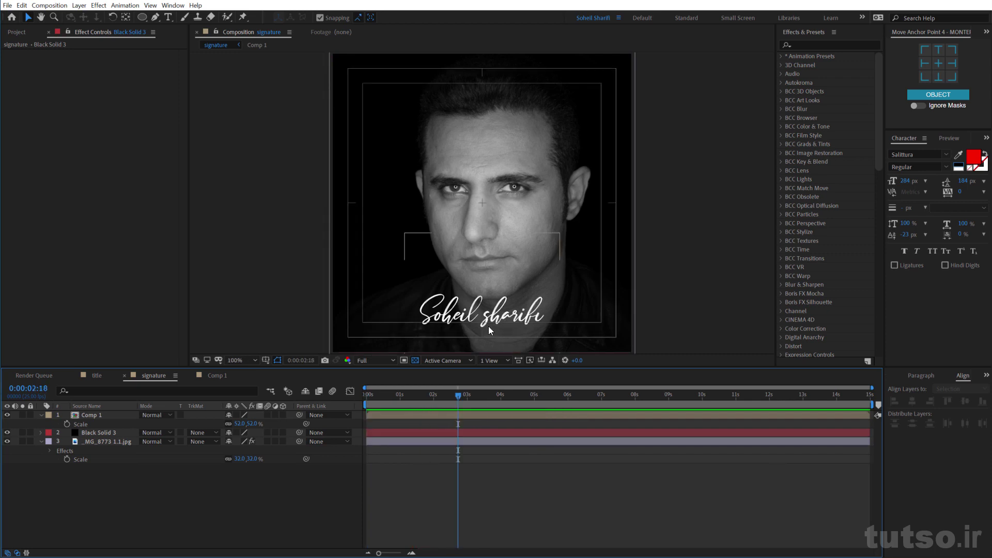
pyautogui.press('.')
pyautogui.moveTo(488, 281); pyautogui.dragTo(486, 160)
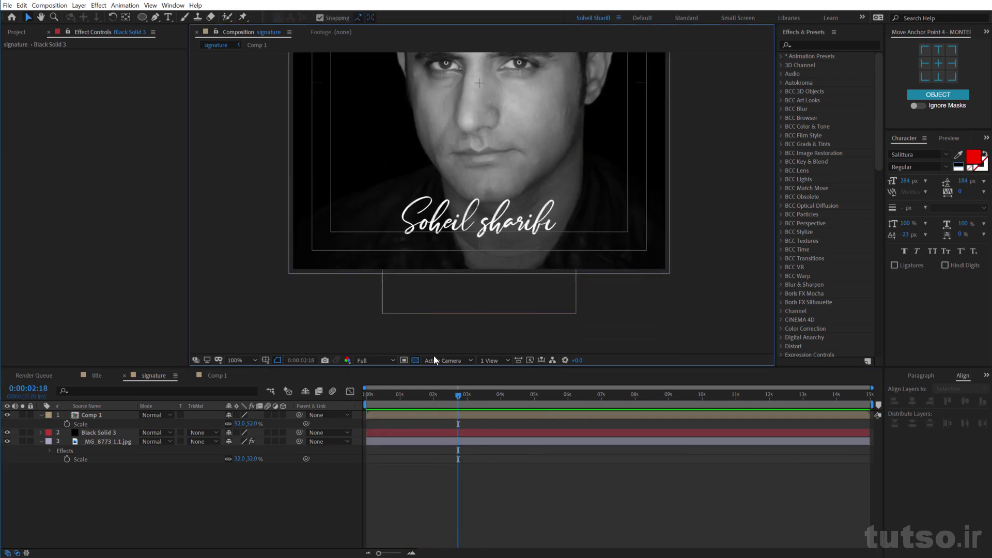
pyautogui.moveTo(430, 393); pyautogui.dragTo(356, 405)
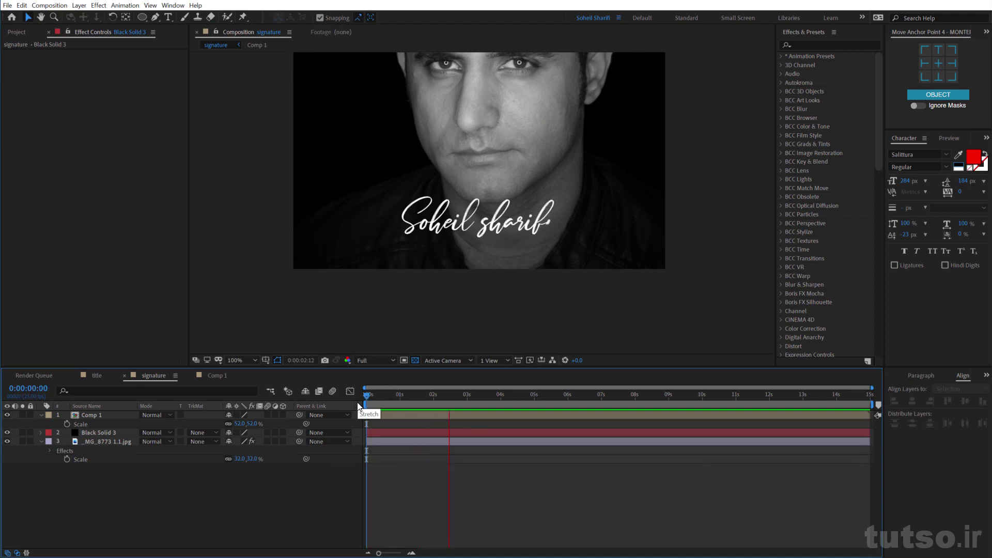
pyautogui.press('space')
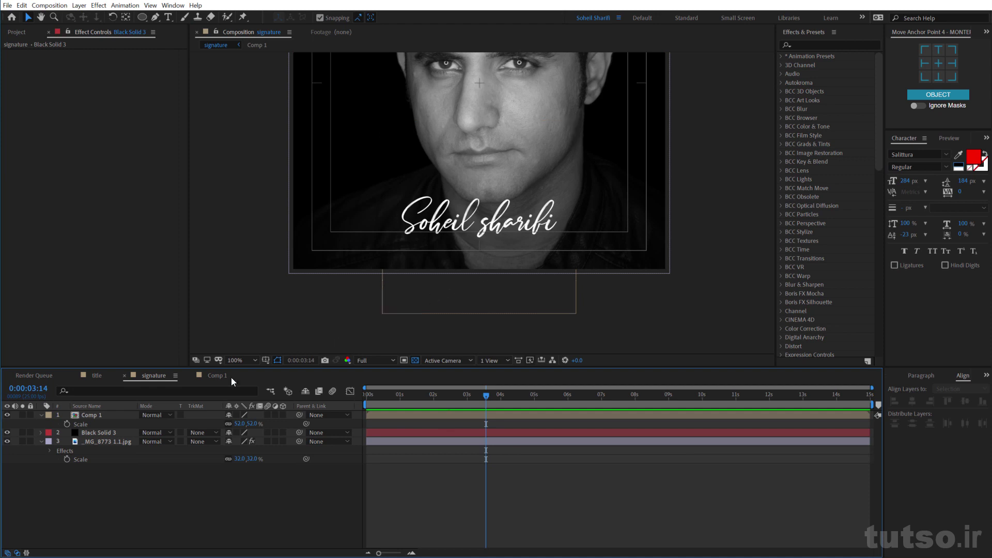
# Step: Rename the Comp 1 layer to Handwriting, duplicate it, and offset the copy two frames later
pyautogui.click(115, 414)
pyautogui.press('Return')
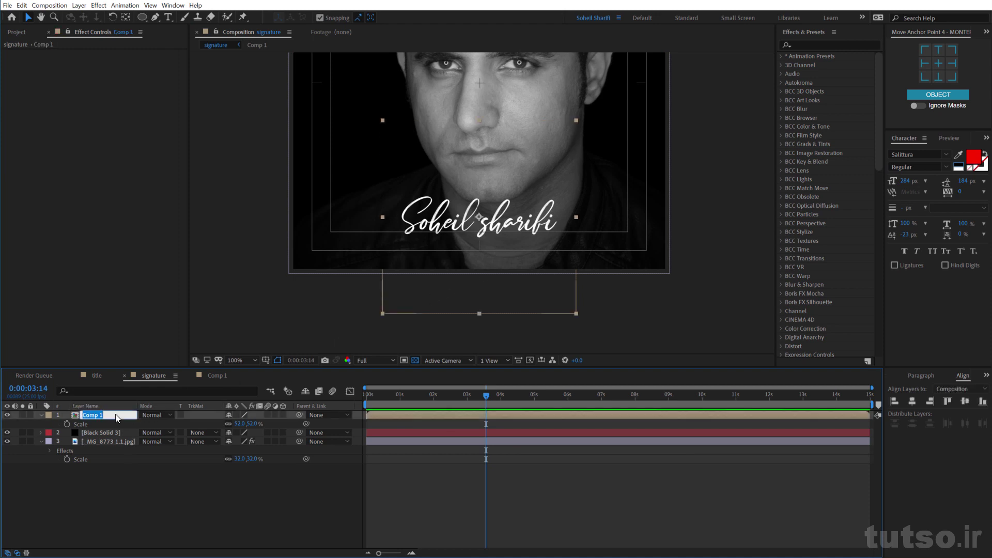
pyautogui.write('Handwriting')
pyautogui.press('Return')
pyautogui.hotkey('ctrl', 'd')
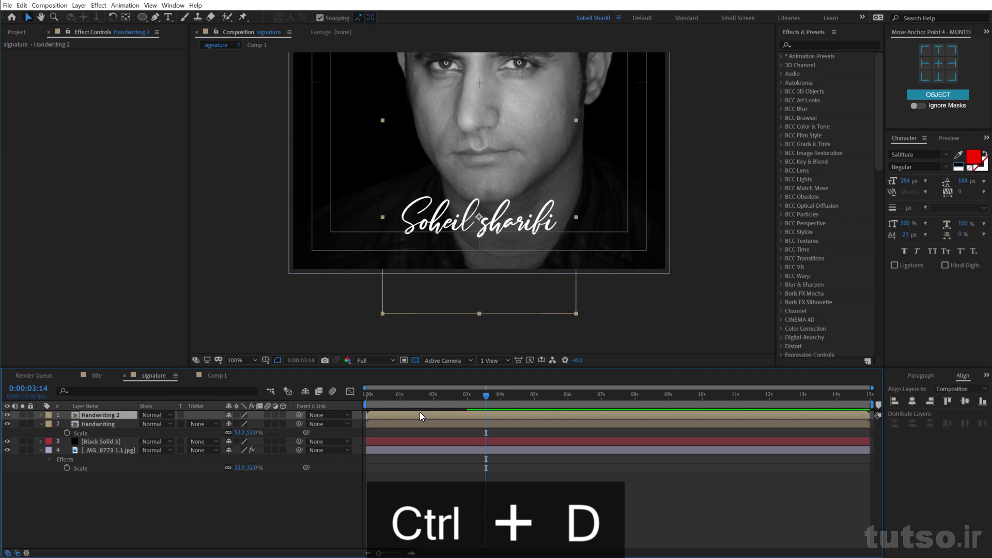
pyautogui.hotkey('alt', 'pagedown')
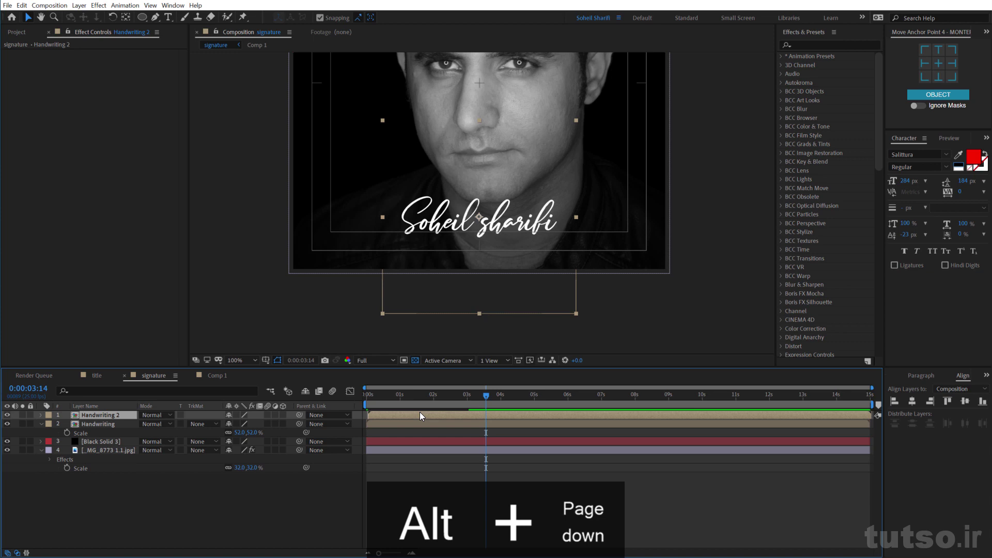
pyautogui.hotkey('alt', 'pagedown')
# Step: Apply a red Fill effect to Handwriting 2 and preview the animation from the start
pyautogui.hotkey('ctrl', 'space')
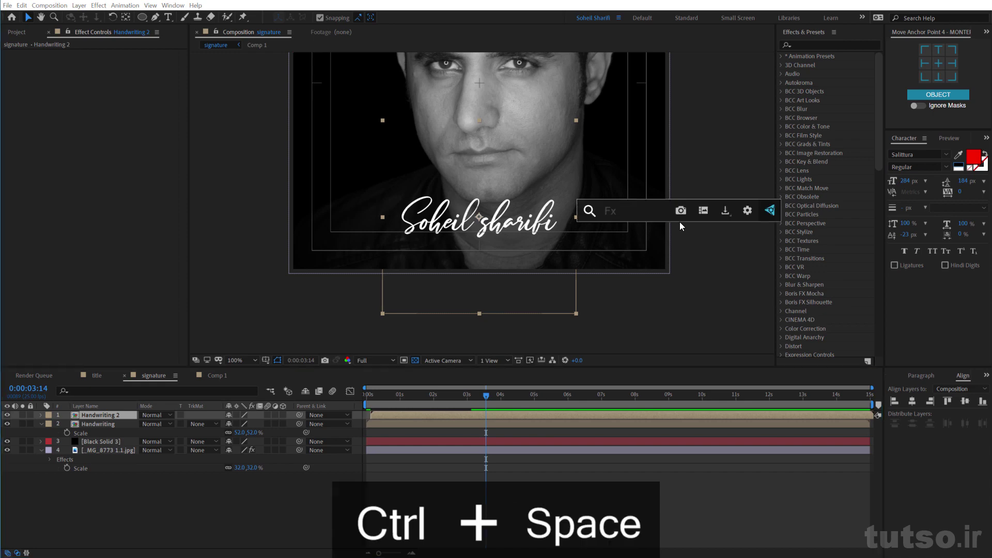
pyautogui.write('fill')
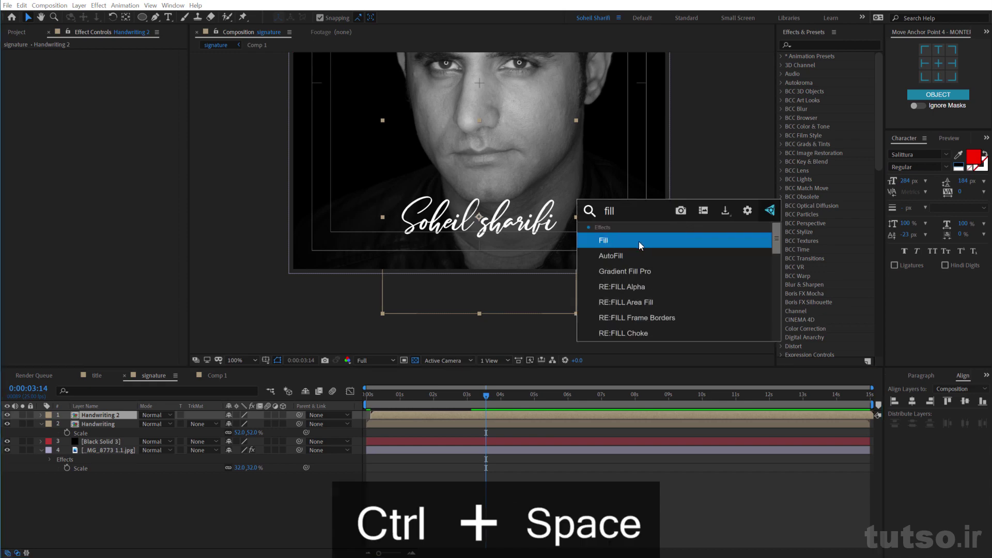
pyautogui.click(638, 241)
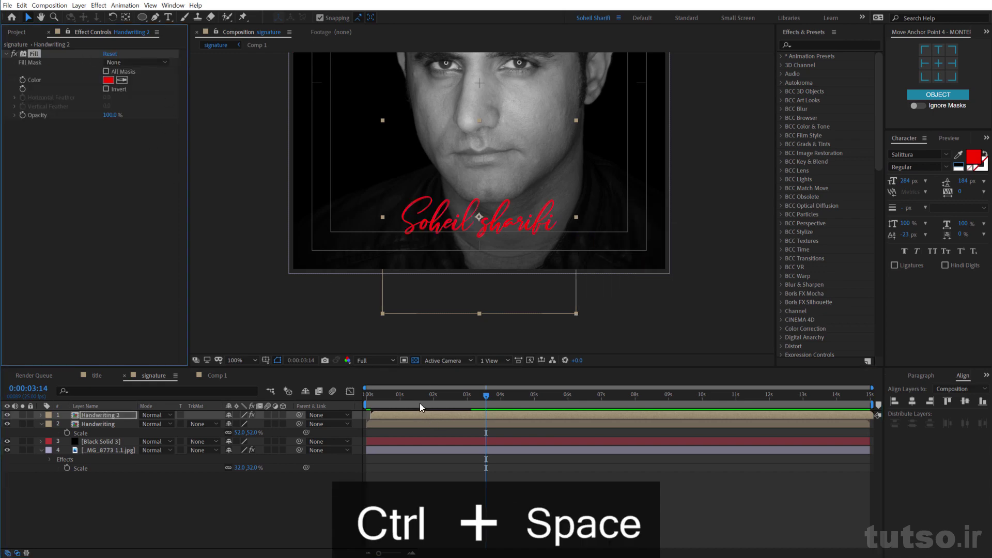
pyautogui.press('Home')
pyautogui.press('space')
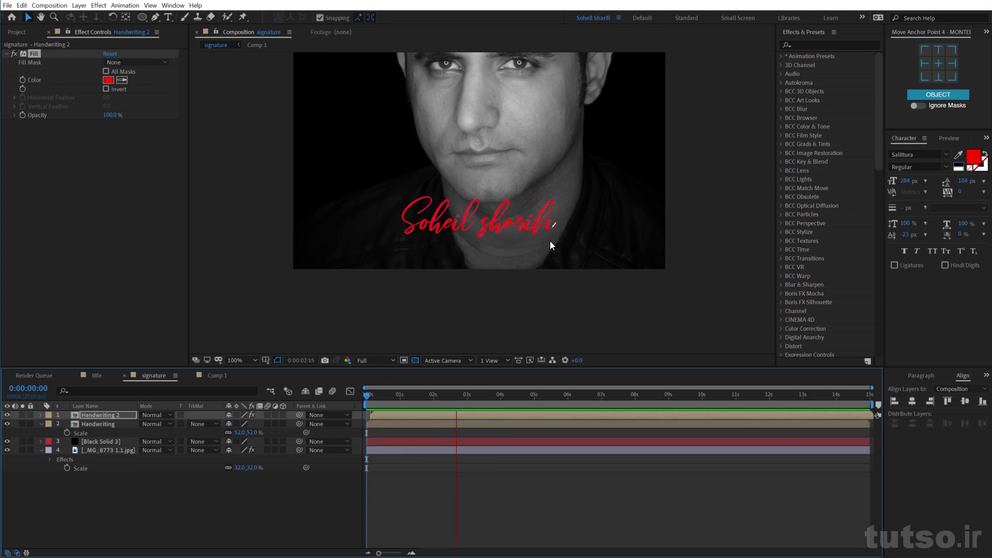
pyautogui.press('space')
# Step: Duplicate Handwriting 2 as Handwriting 3, offset it two frames, and set its Fill to blue 0012FF
pyautogui.hotkey('ctrl', 'z')
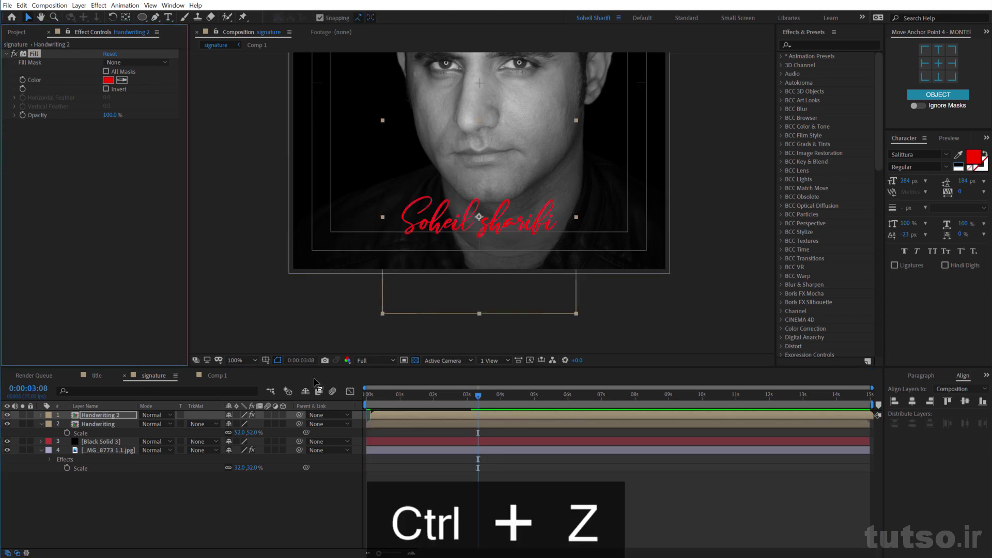
pyautogui.click(411, 415)
pyautogui.hotkey('ctrl', 'd')
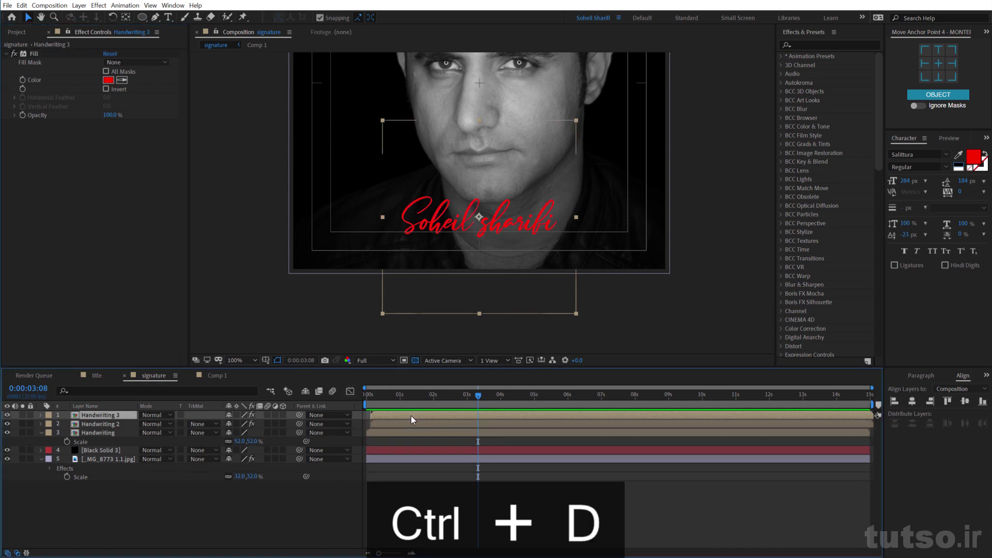
pyautogui.hotkey('alt', 'pagedown')
pyautogui.hotkey('alt', 'pagedown')
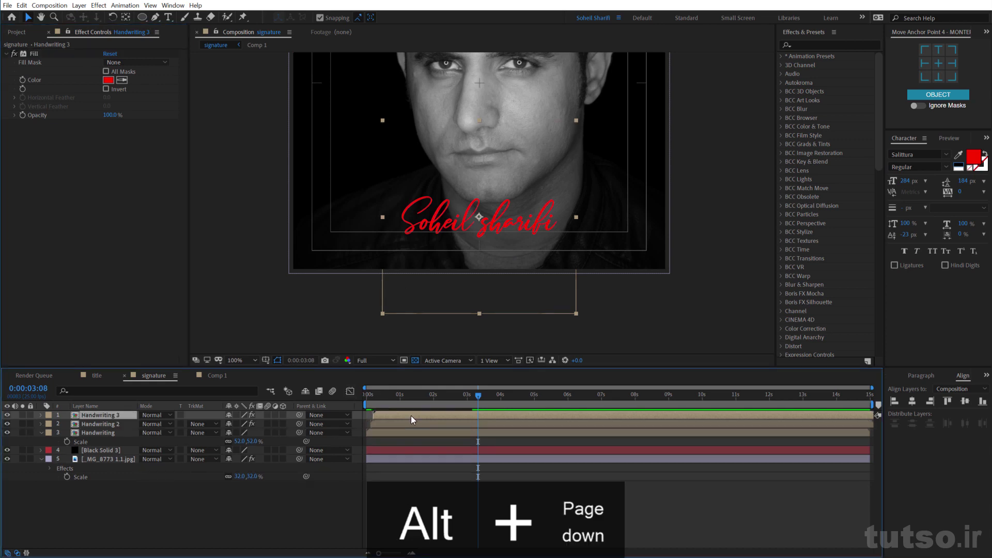
pyautogui.hotkey('alt', 'pagedown')
pyautogui.click(108, 80)
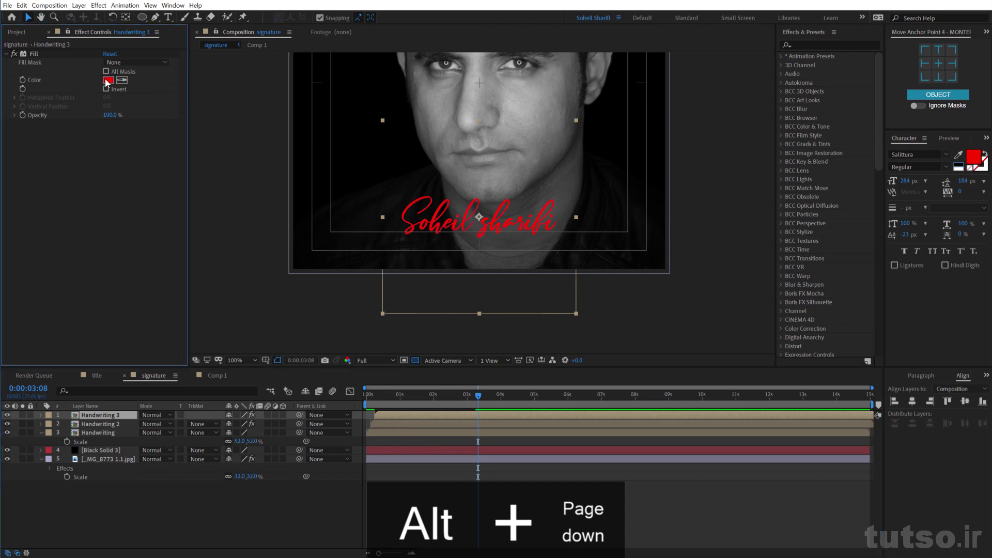
pyautogui.click(273, 193)
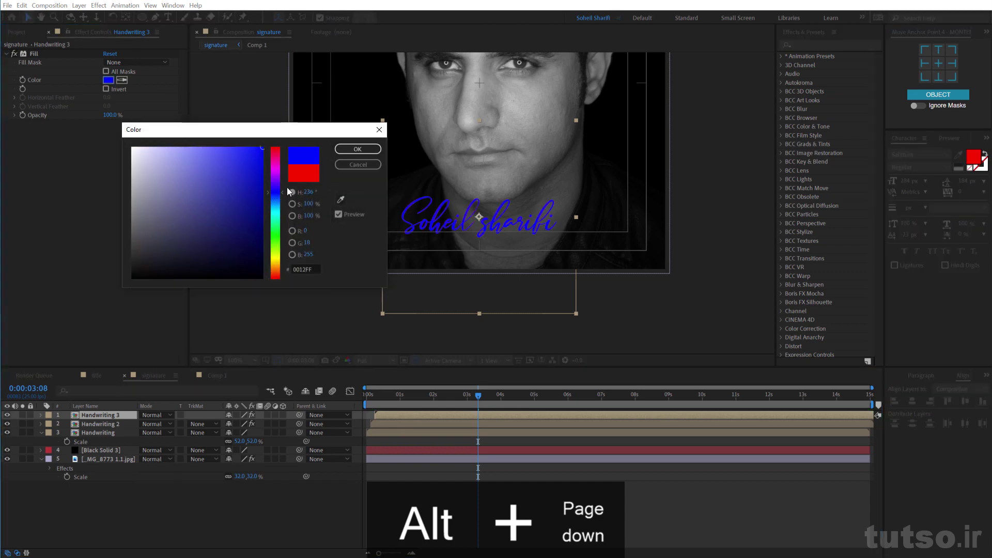
pyautogui.click(357, 149)
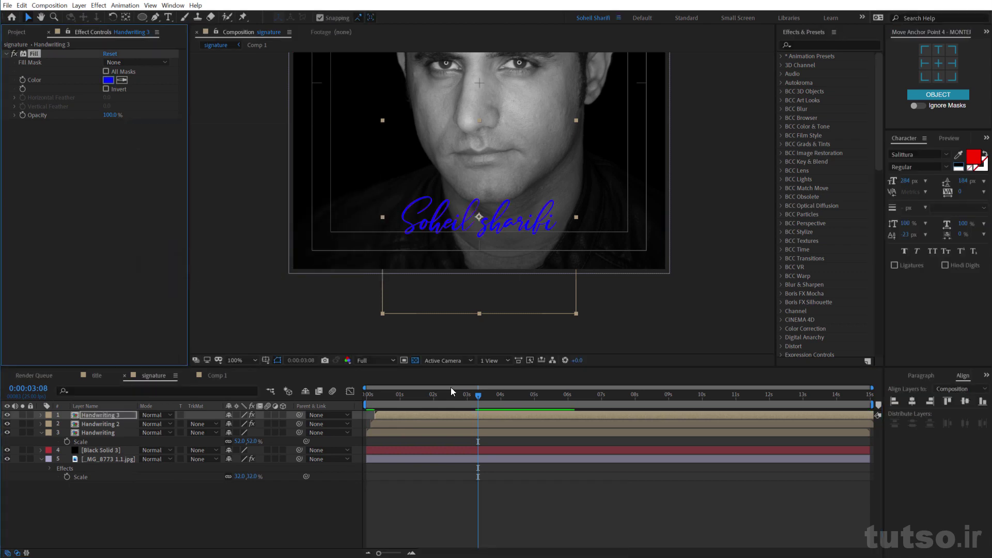
# Step: Duplicate Handwriting 3 as Handwriting 4, offset it one frame, and delete its Fill effect
pyautogui.click(451, 414)
pyautogui.hotkey('ctrl', 'd')
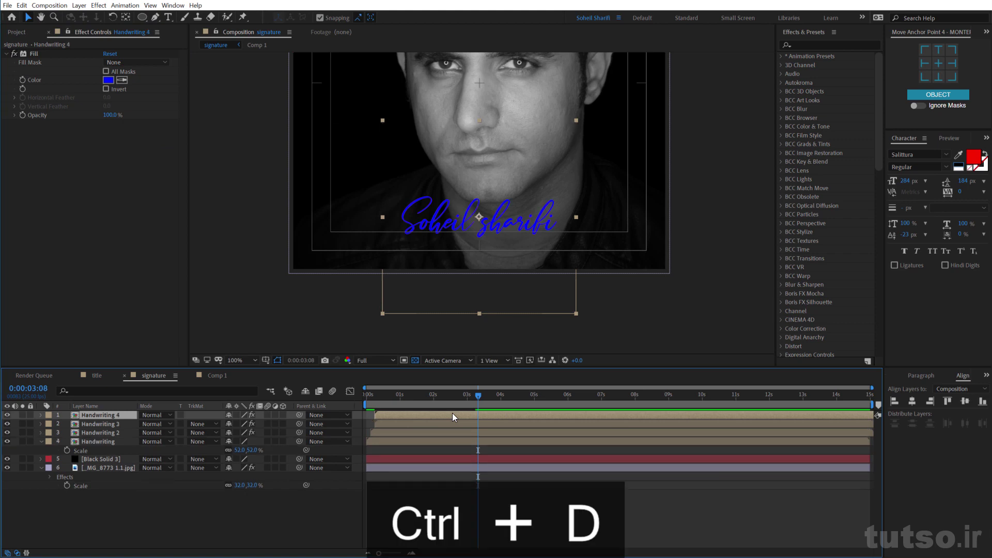
pyautogui.hotkey('alt', 'pagedown')
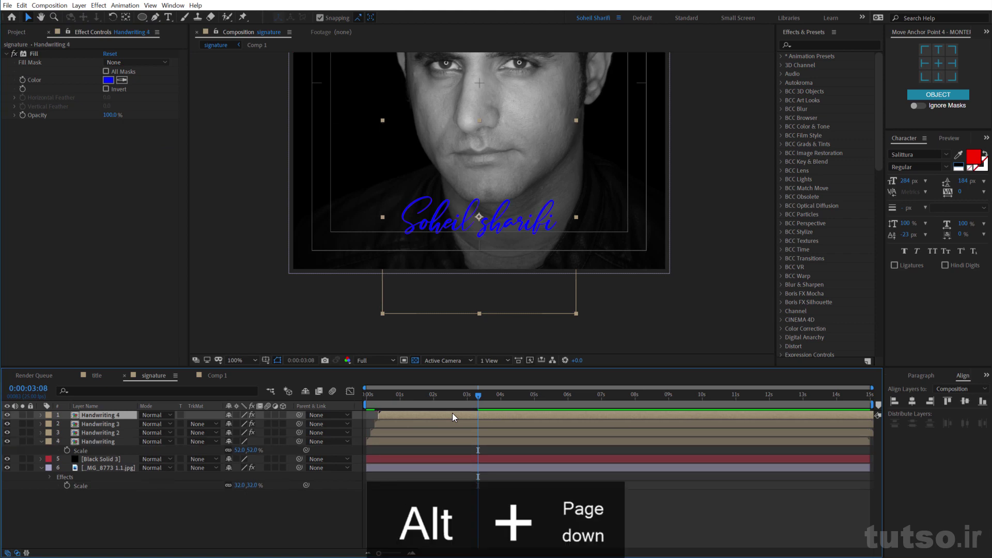
pyautogui.click(105, 79)
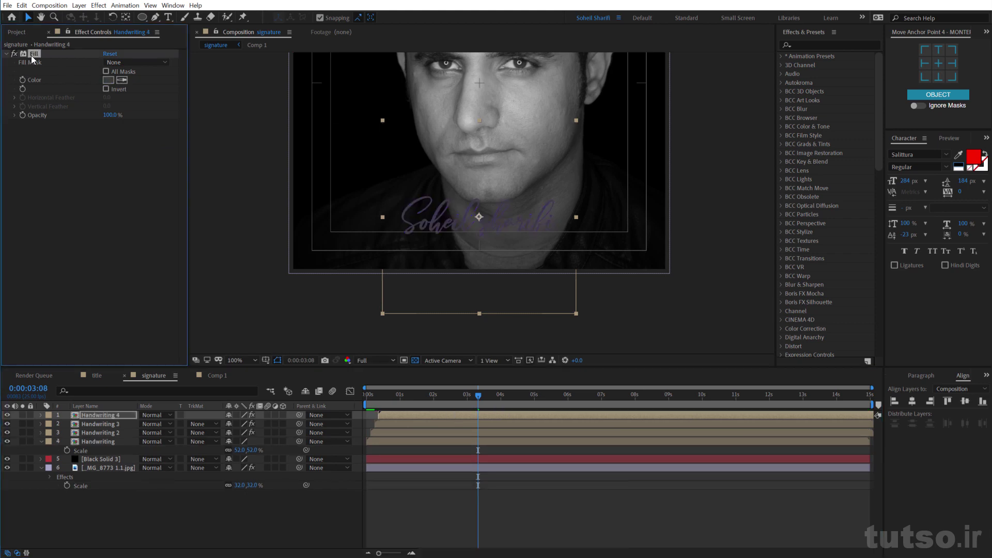
pyautogui.press('Delete')
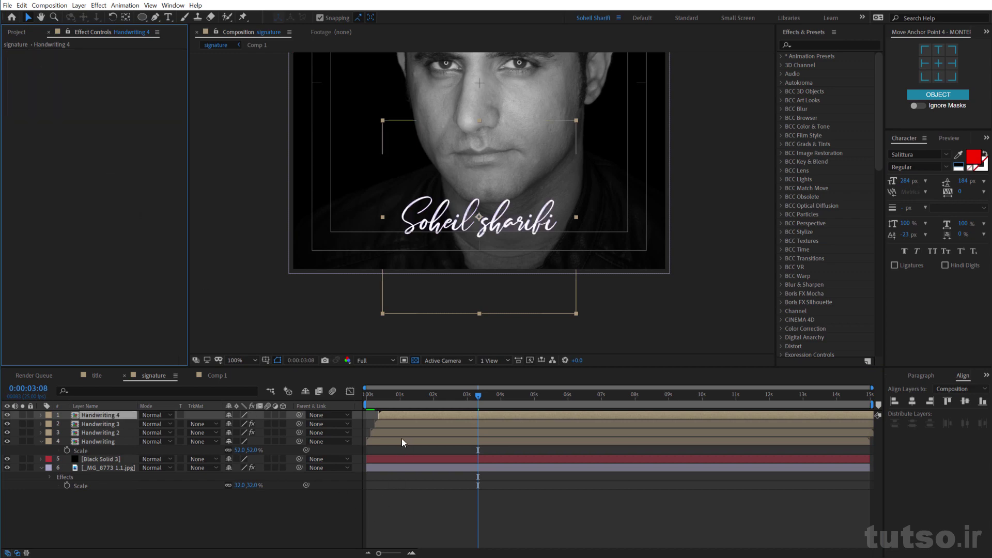
pyautogui.moveTo(391, 393); pyautogui.dragTo(325, 398)
pyautogui.press('space')
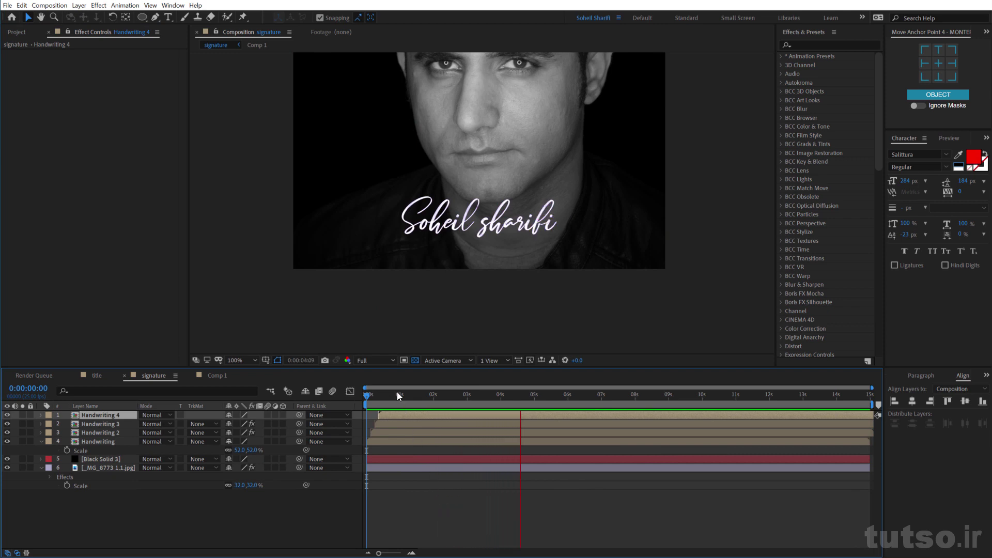
pyautogui.press('space')
pyautogui.press('space')
pyautogui.press('space')
pyautogui.click(356, 424)
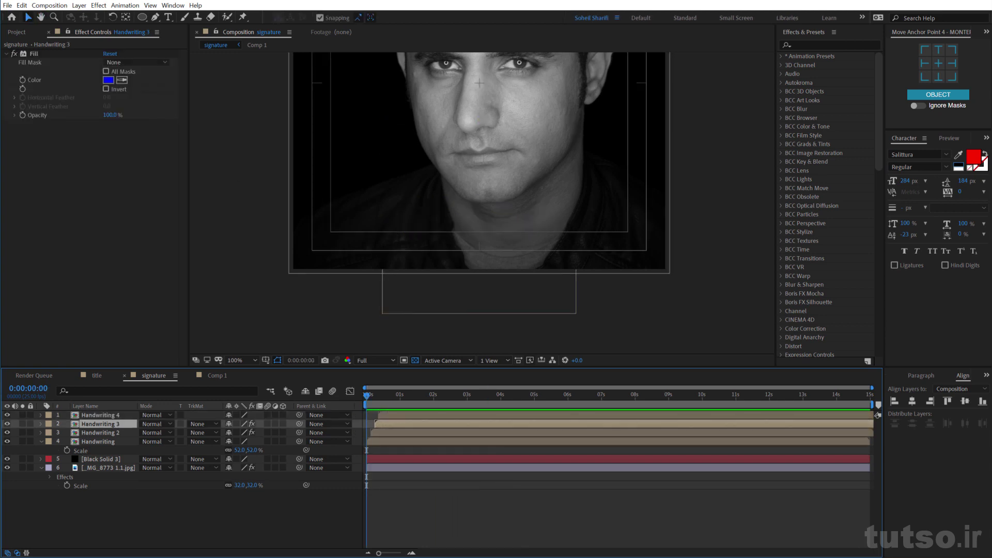
pyautogui.click(120, 432)
pyautogui.click(117, 425)
pyautogui.click(116, 433)
pyautogui.press('space')
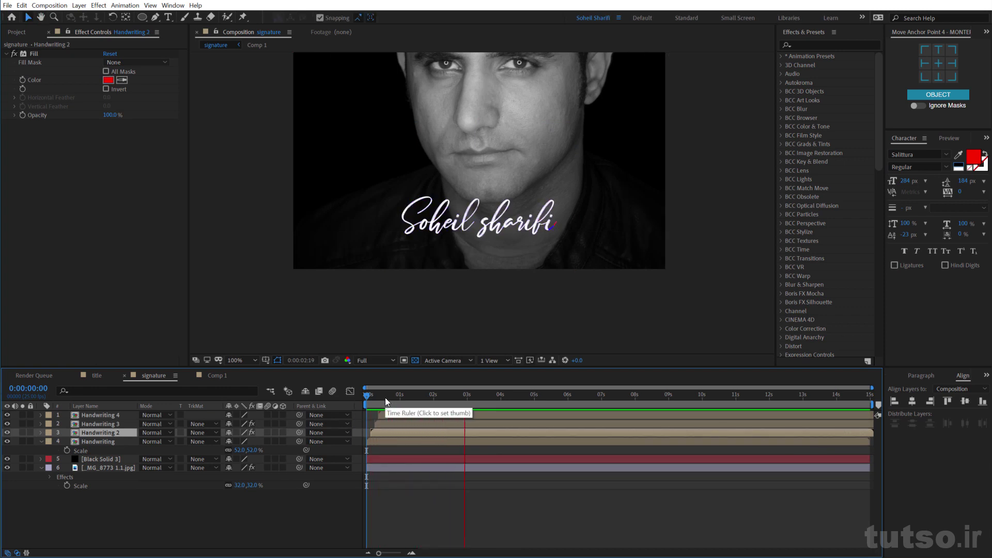
# Step: Set Handwriting 2's Fill Color to purple C600FF and scrub to watch the first strokes
pyautogui.press('space')
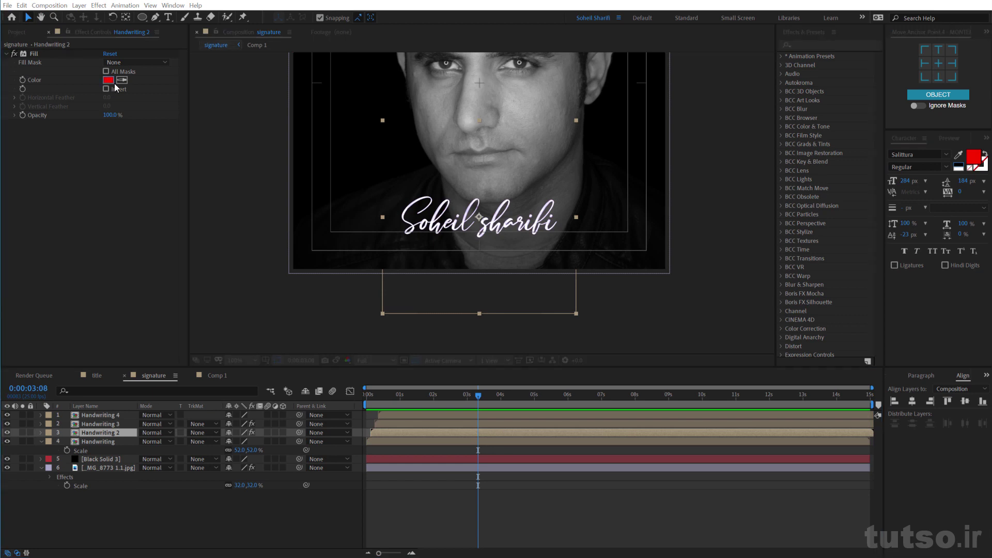
pyautogui.click(108, 79)
pyautogui.click(275, 173)
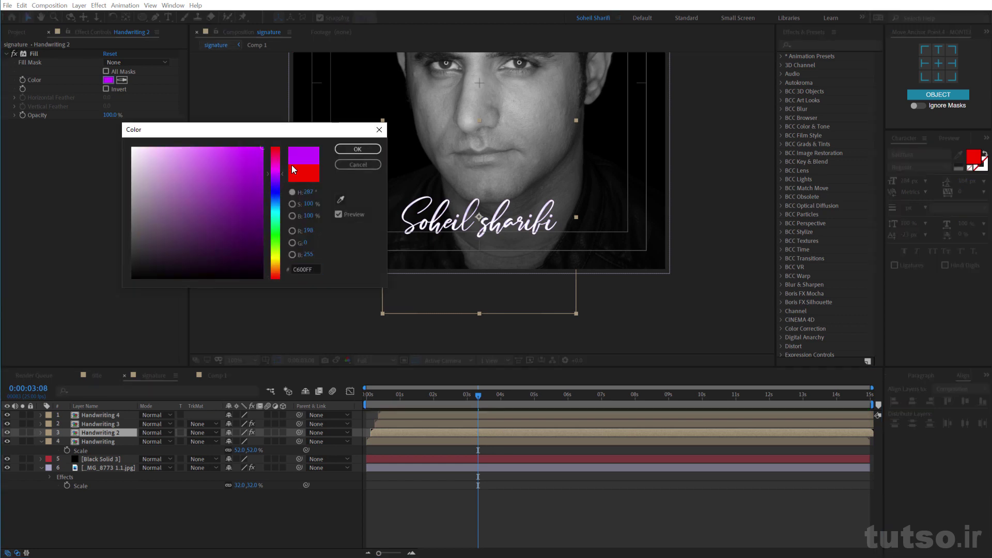
pyautogui.click(357, 149)
pyautogui.click(369, 397)
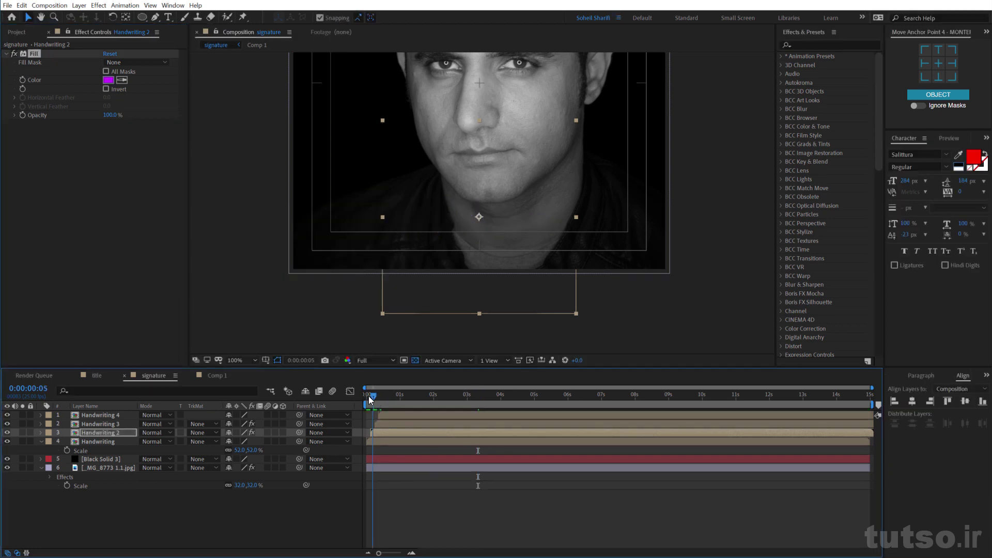
pyautogui.moveTo(370, 398); pyautogui.dragTo(403, 401)
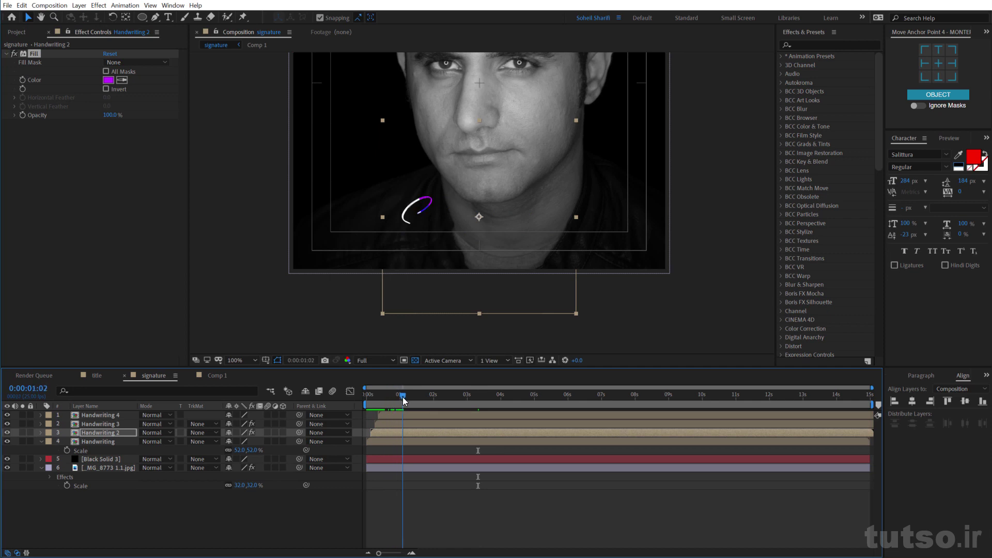
pyautogui.moveTo(403, 400); pyautogui.dragTo(427, 403)
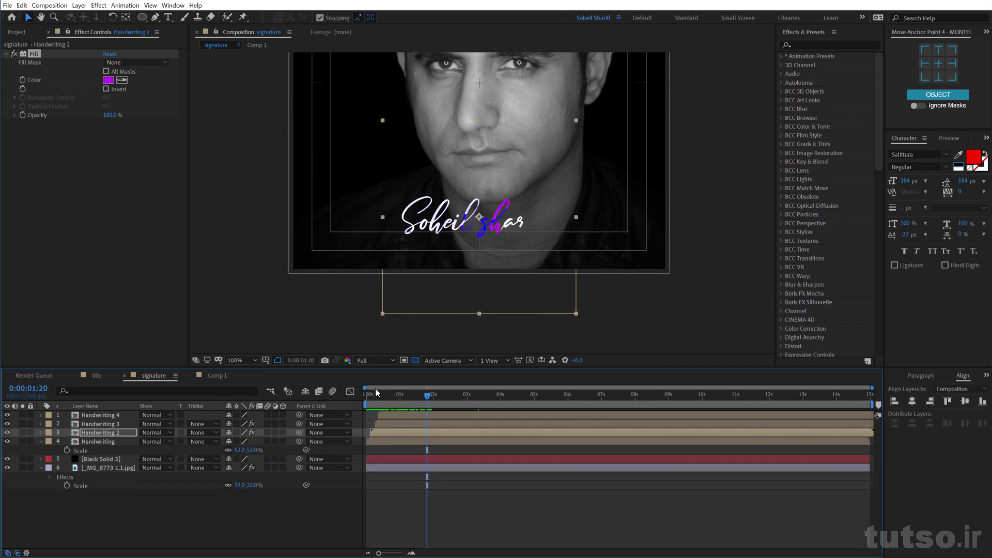
# Step: Adjust the blue shade of Handwriting 3's Fill Color
pyautogui.click(101, 423)
pyautogui.click(108, 80)
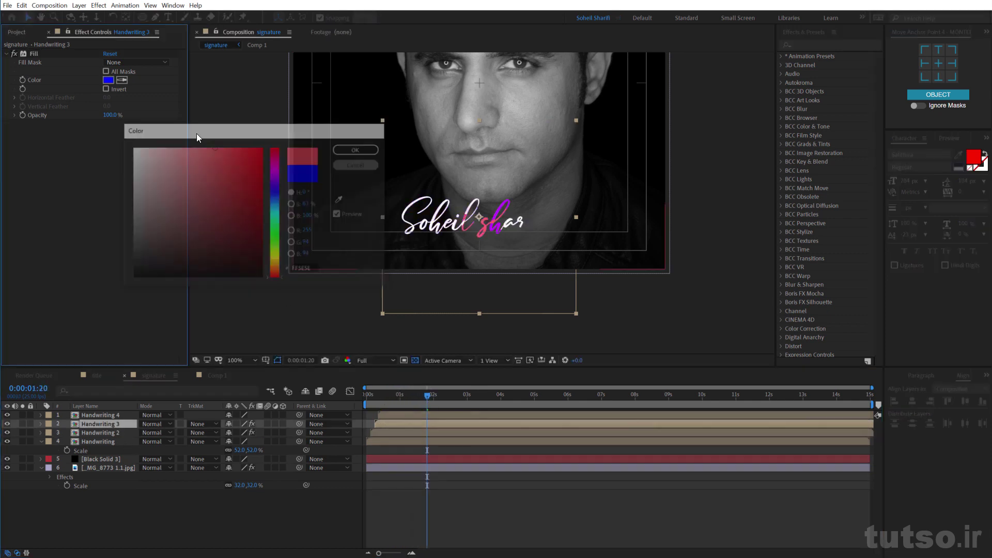
pyautogui.click(109, 81)
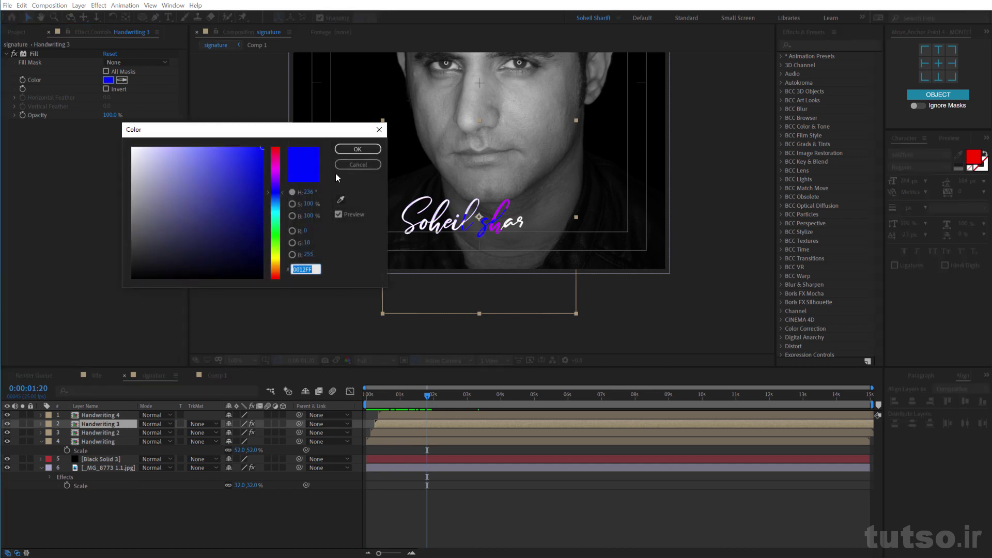
pyautogui.click(230, 156)
pyautogui.moveTo(230, 156); pyautogui.dragTo(262, 215)
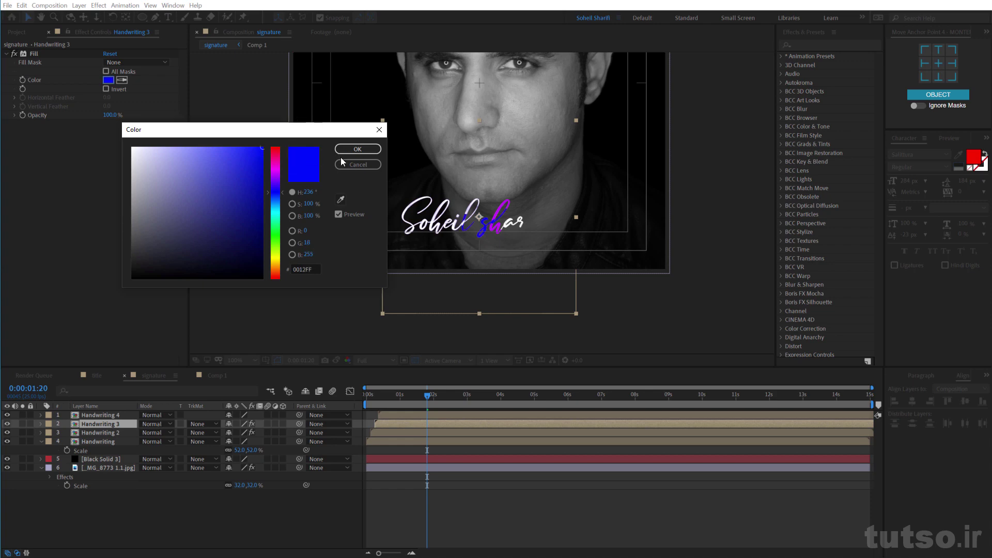
pyautogui.click(357, 148)
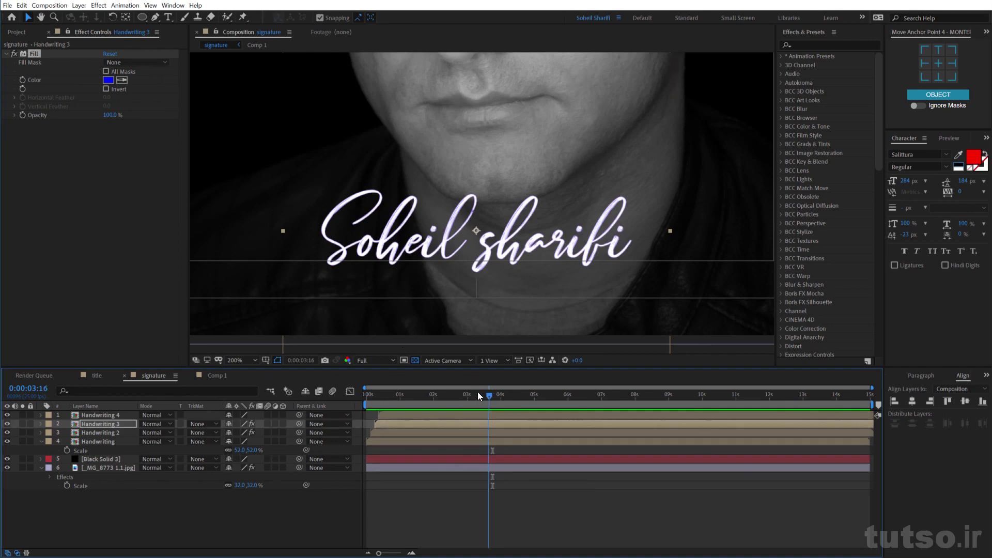
# Step: Scrub back to the half-written signature near 0:00:02:00 and zoom in to check the trails
pyautogui.moveTo(477, 391); pyautogui.dragTo(426, 395)
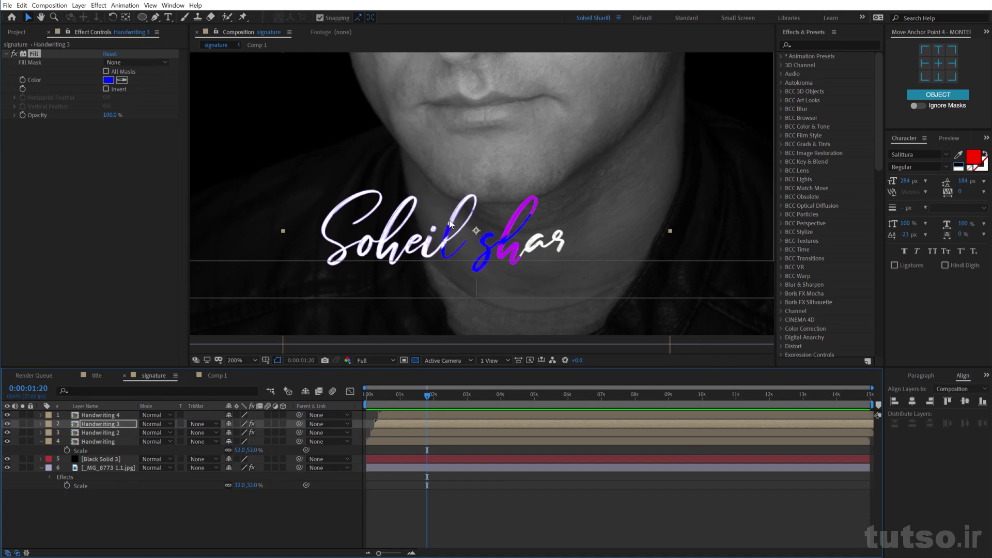
pyautogui.scroll(1, 448, 219)
pyautogui.scroll(1, 459, 235)
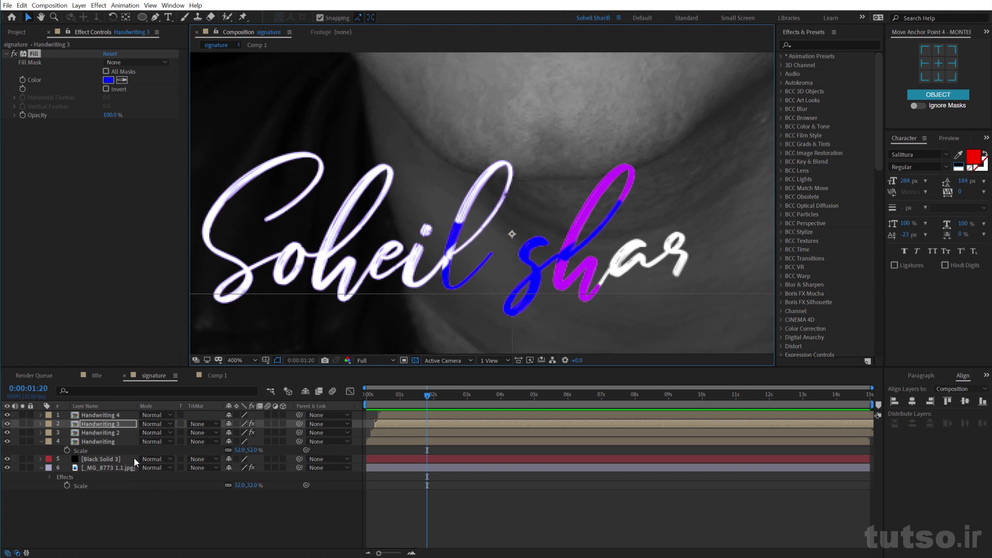
pyautogui.click(417, 453)
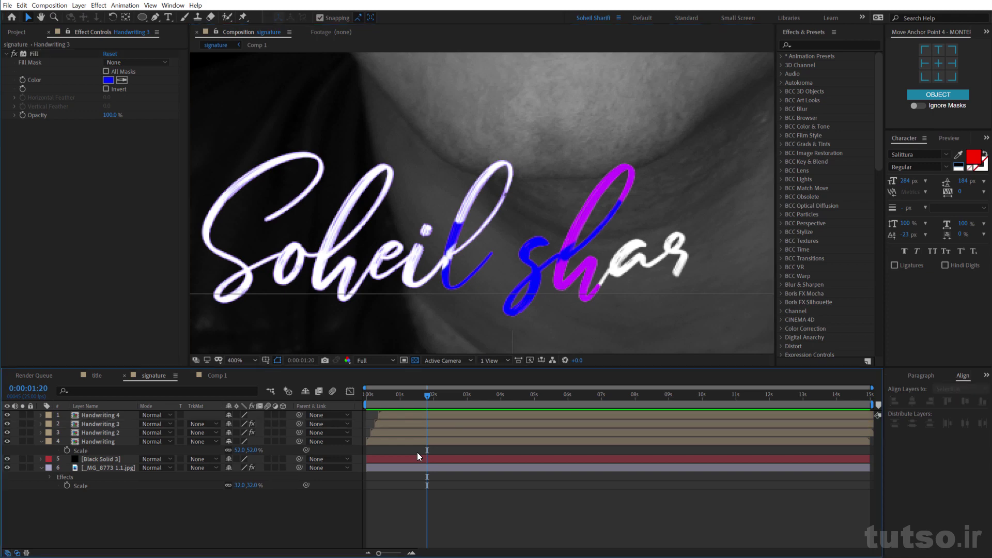
# Step: Apply CC Force Motion Blur to Handwriting 3 and raise its shutter angle
pyautogui.click(107, 423)
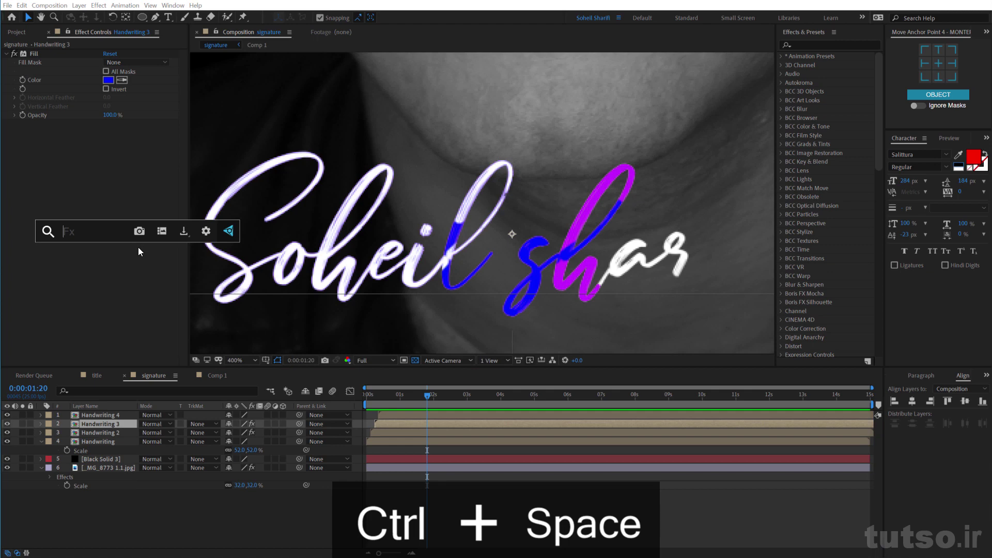
pyautogui.write('cc fo')
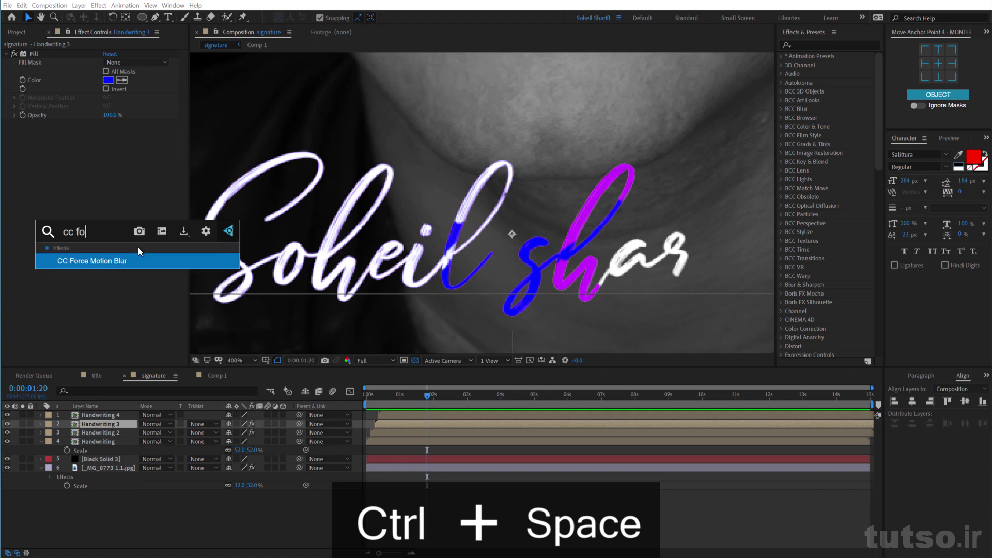
pyautogui.click(123, 267)
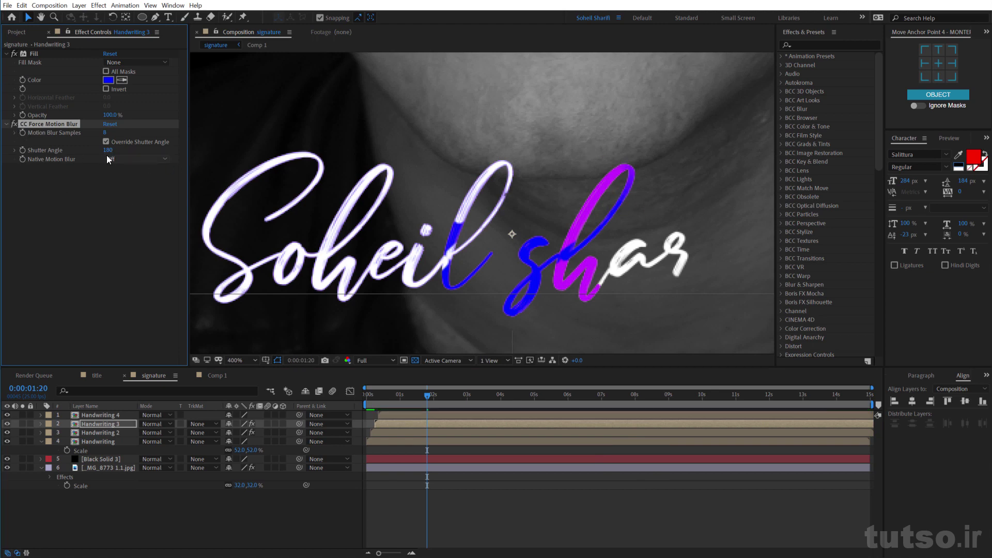
pyautogui.moveTo(219, 159); pyautogui.dragTo(225, 159)
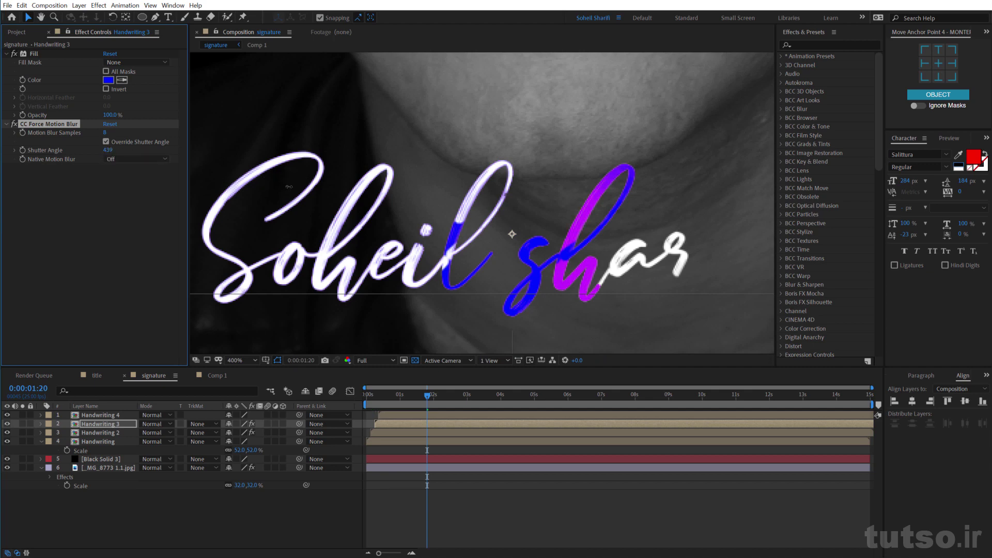
pyautogui.moveTo(289, 187); pyautogui.dragTo(599, 192)
pyautogui.scroll(1, 630, 210)
pyautogui.moveTo(522, 197); pyautogui.dragTo(479, 197)
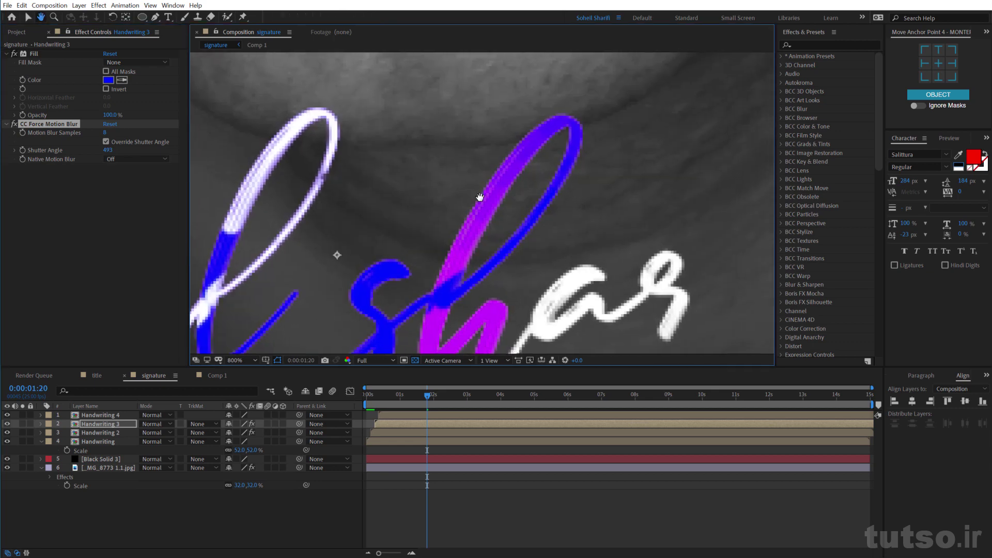
pyautogui.press('v')
# Step: Set Motion Blur Samples to 100 and Shutter Angle to 360, then copy the effect
pyautogui.click(82, 178)
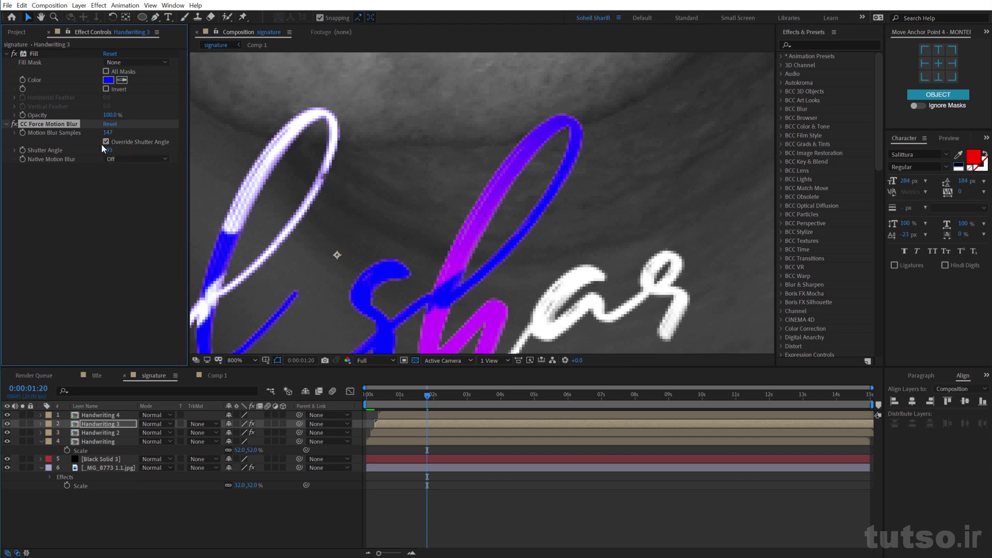
pyautogui.click(110, 132)
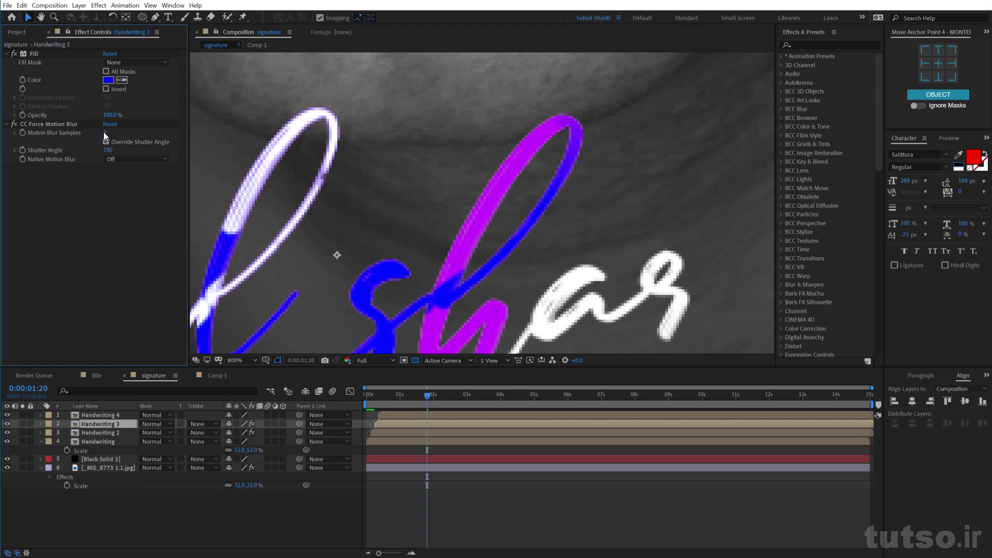
pyautogui.write('100')
pyautogui.press('Tab')
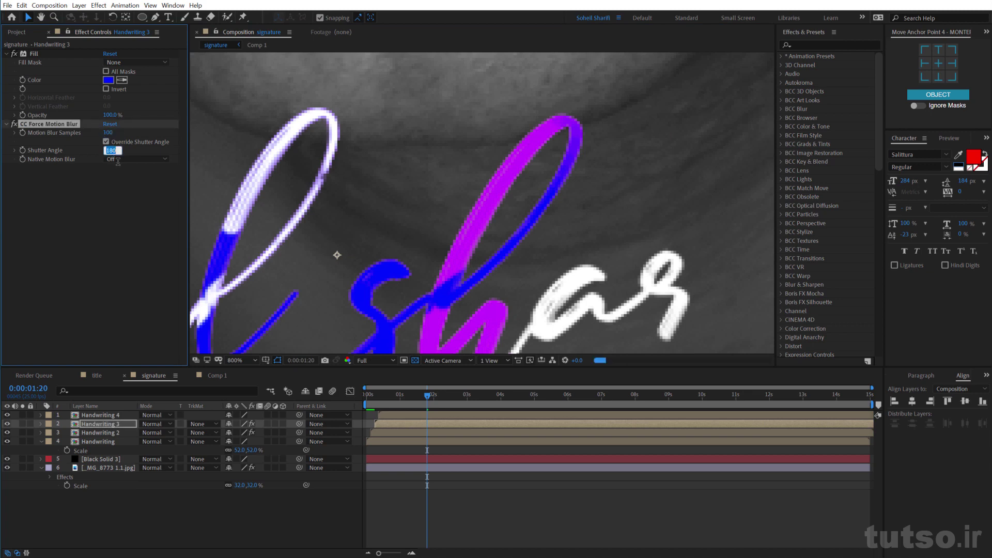
pyautogui.write('360')
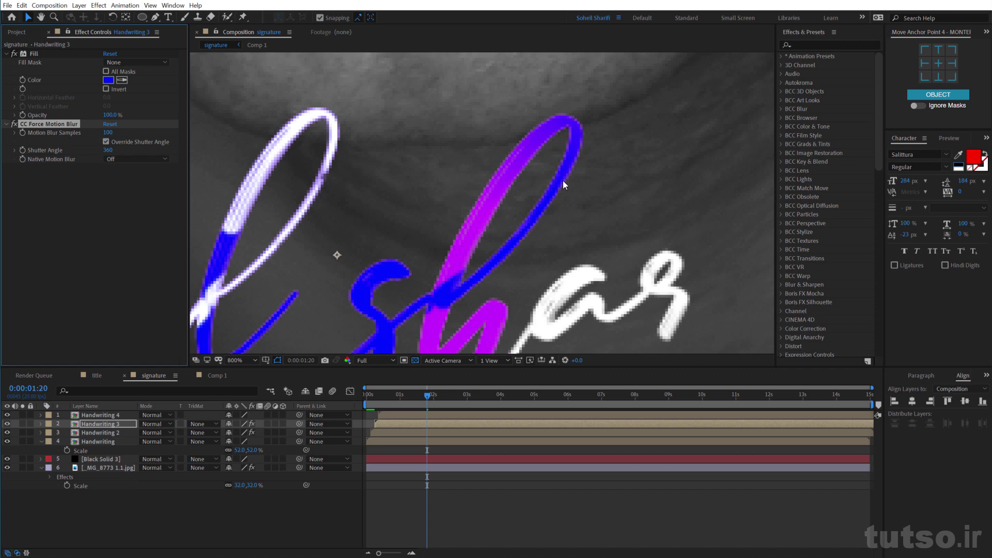
pyautogui.press(',')
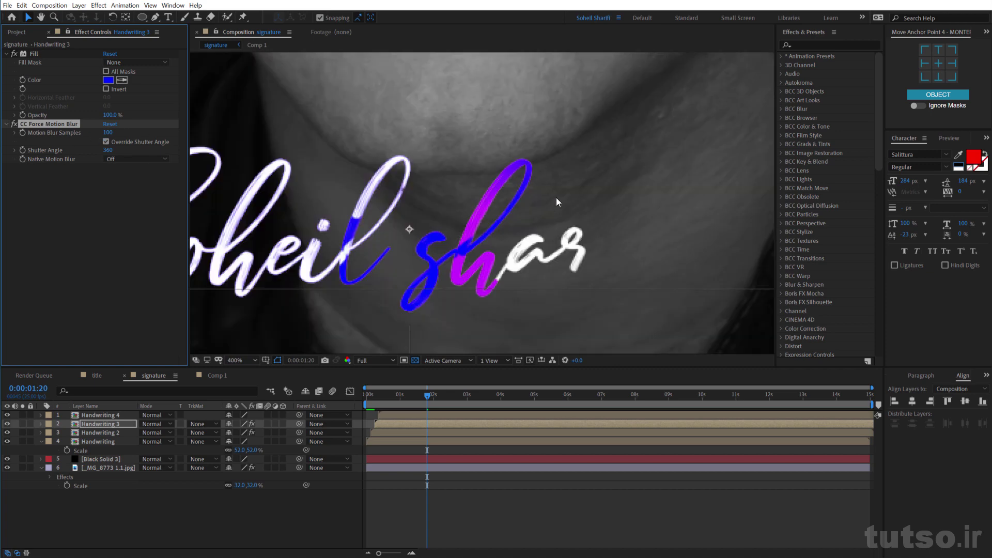
pyautogui.click(64, 157)
pyautogui.click(76, 126)
pyautogui.hotkey('ctrl', 'c')
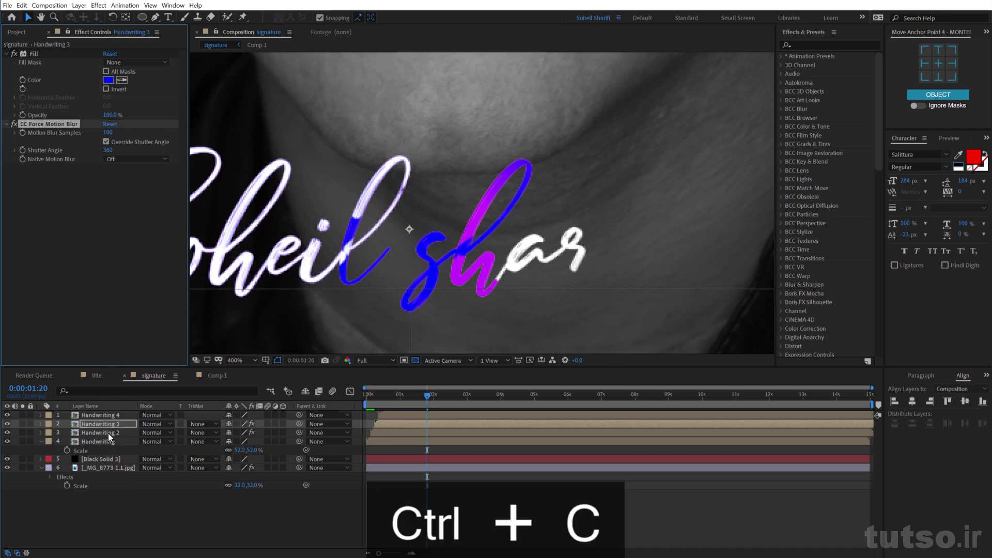
# Step: Paste CC Force Motion Blur onto Handwriting 2 and Handwriting 4
pyautogui.click(108, 433)
pyautogui.hotkey('ctrl', 'v')
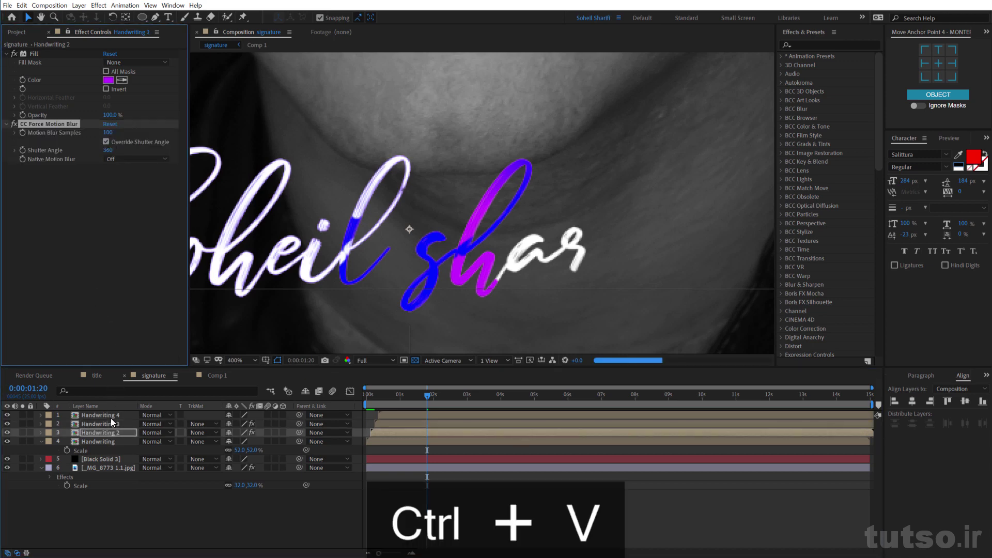
pyautogui.click(111, 415)
pyautogui.hotkey('ctrl', 'v')
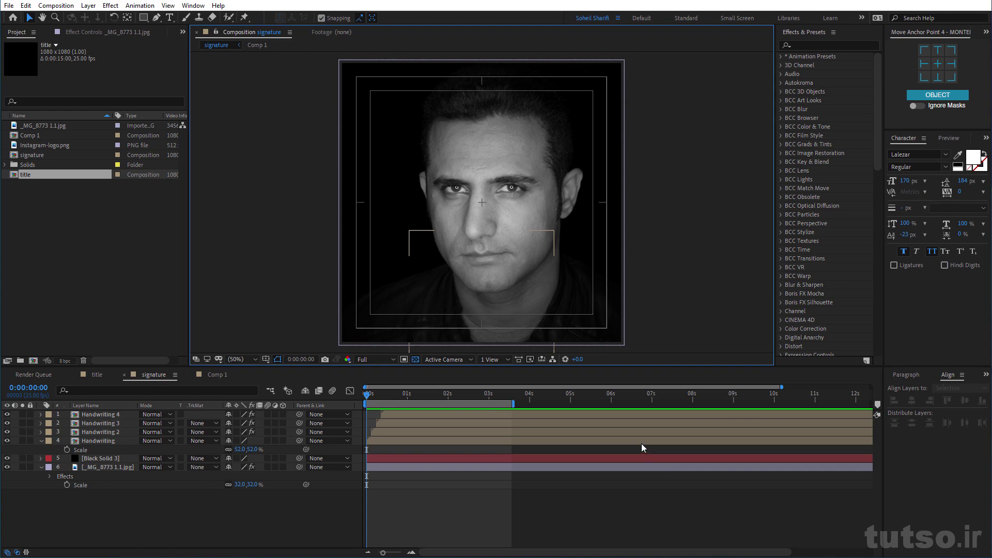
# Step: Turn off visibility for the _MG_8773 photo and Black Solid 3, and show the transparency grid
pyautogui.click(109, 468)
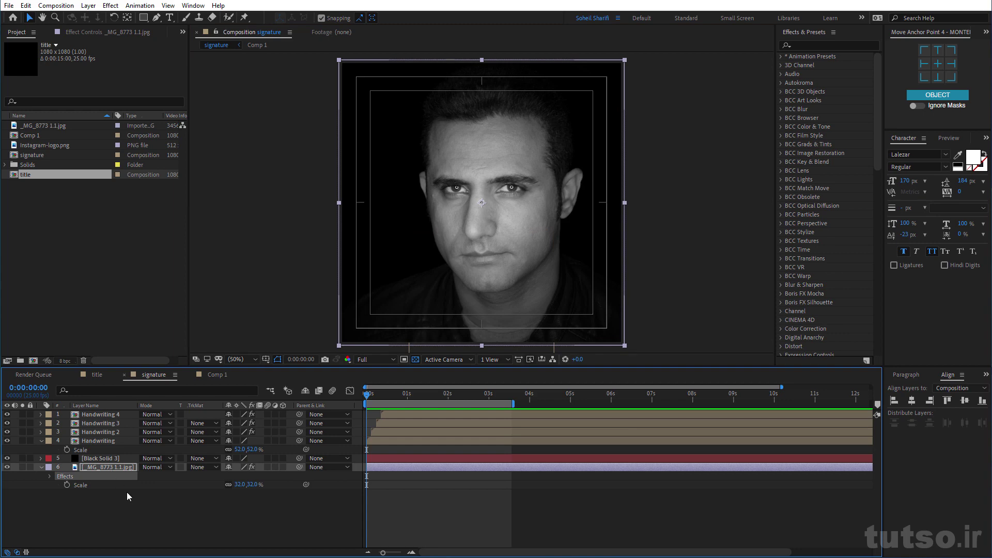
pyautogui.click(6, 466)
pyautogui.click(7, 457)
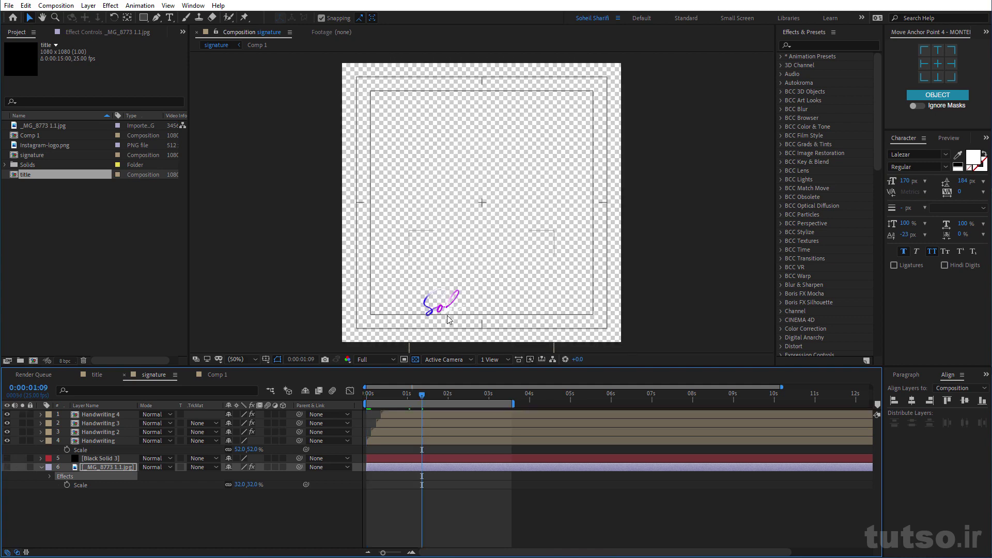
pyautogui.click(415, 359)
pyautogui.click(415, 359)
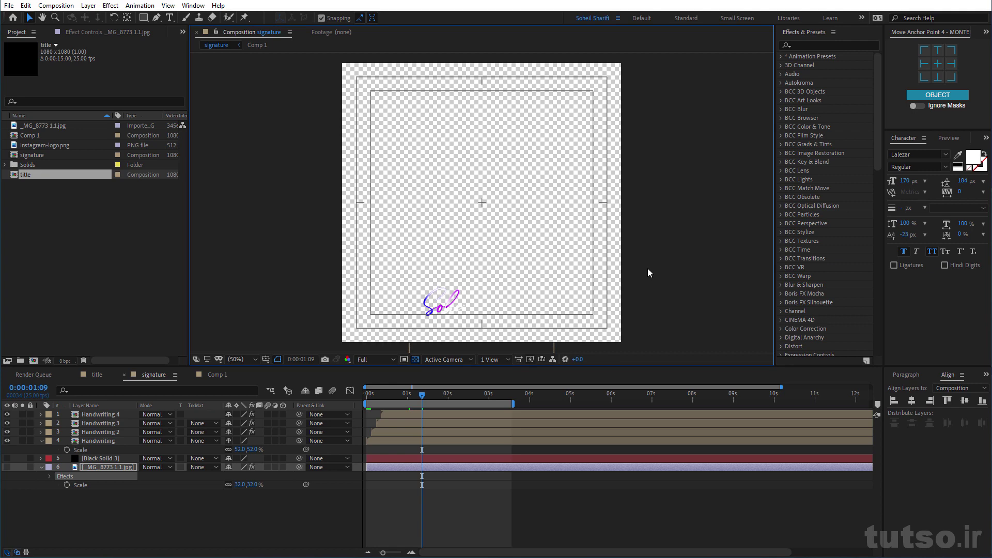
# Step: Add the signature composition to the Render Queue, keeping the Lossless output preset after trying Aftercodecs Alpha
pyautogui.click(59, 6)
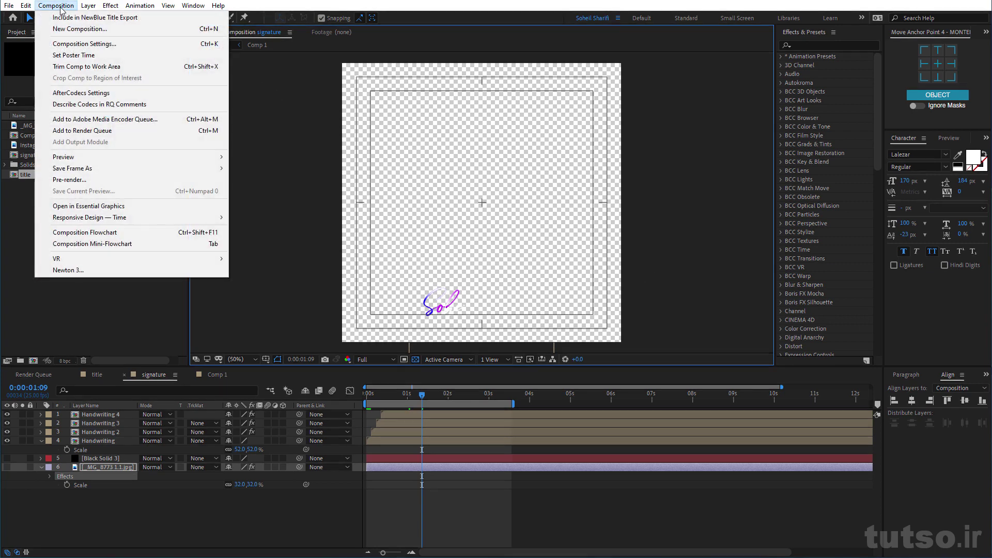
pyautogui.click(104, 135)
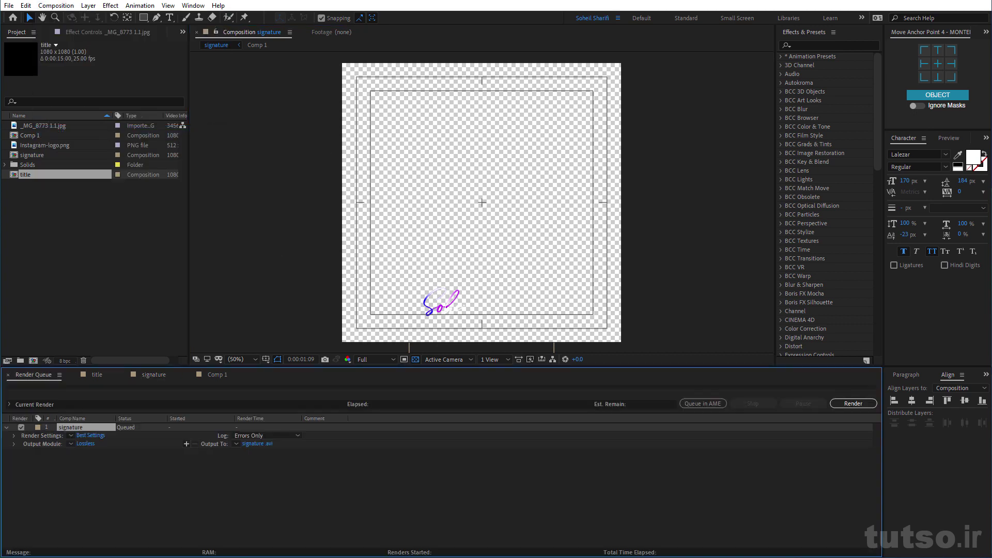
pyautogui.click(71, 445)
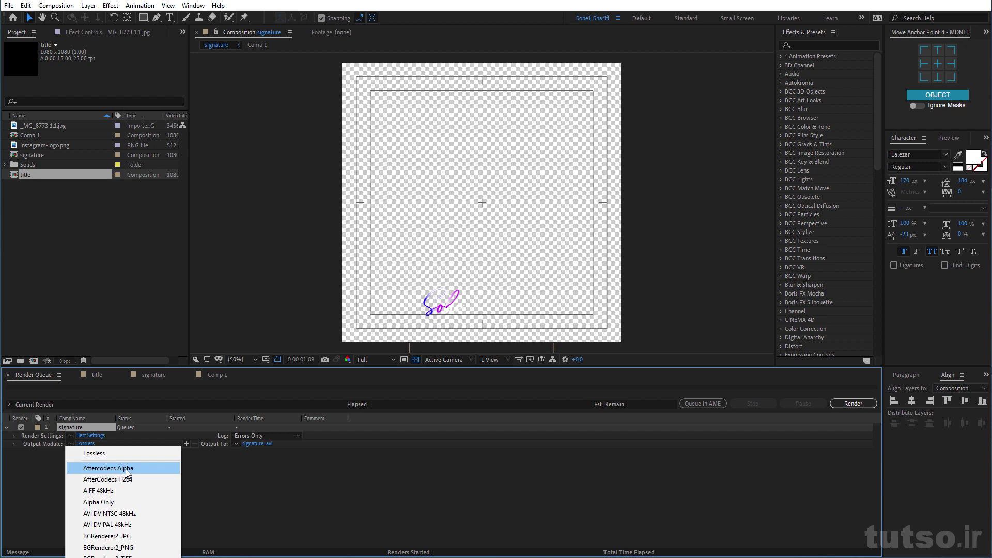
pyautogui.click(127, 469)
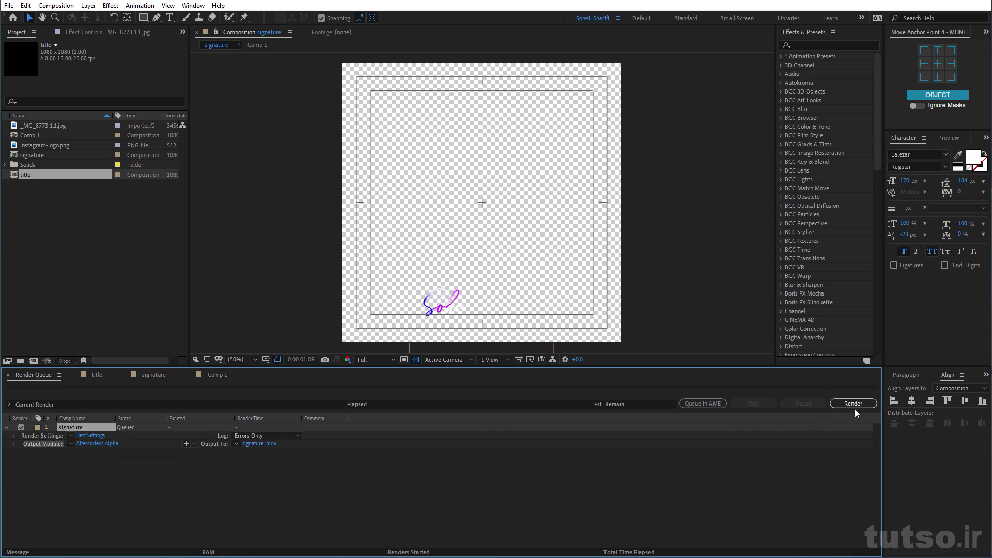
pyautogui.click(71, 444)
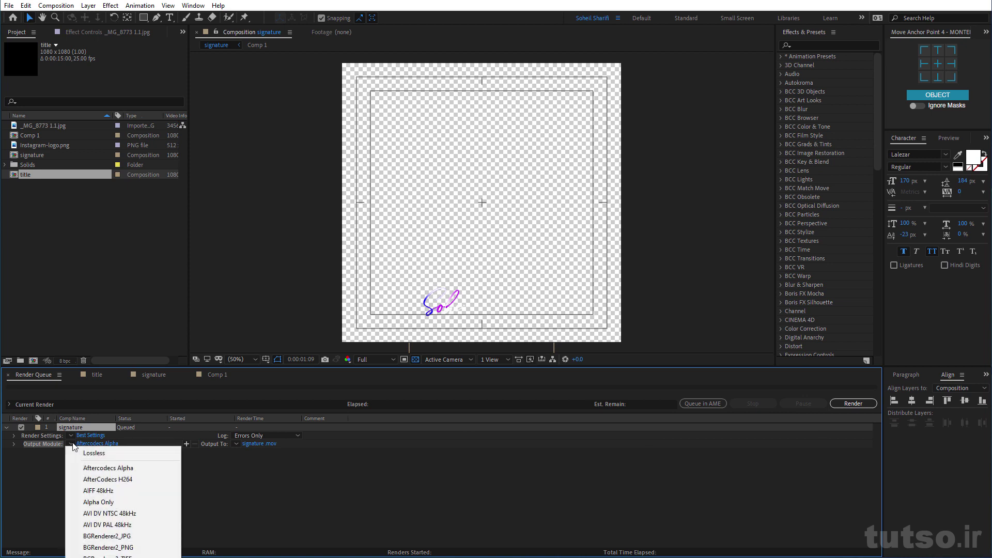
pyautogui.click(101, 455)
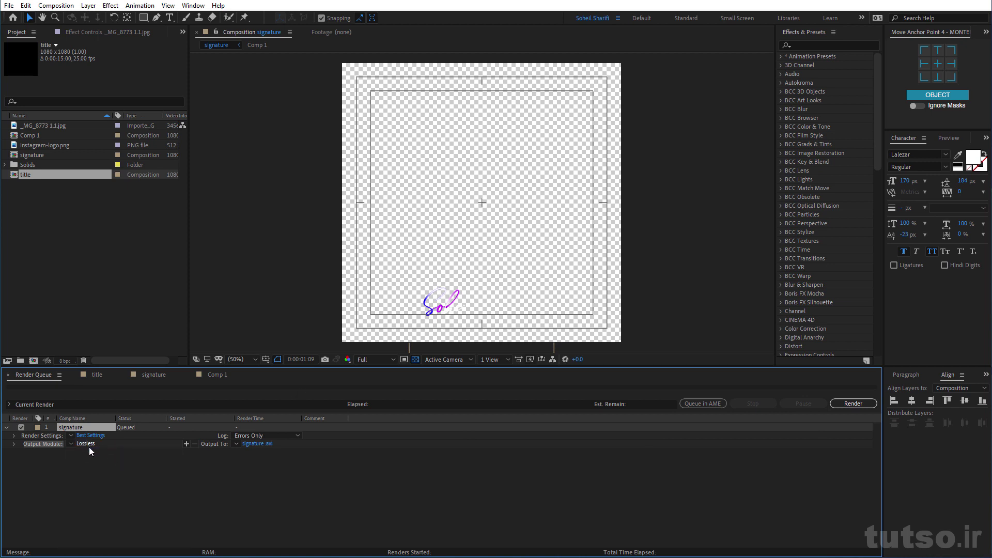
# Step: Set the output module to QuickTime format with RGB + Alpha channels
pyautogui.click(89, 445)
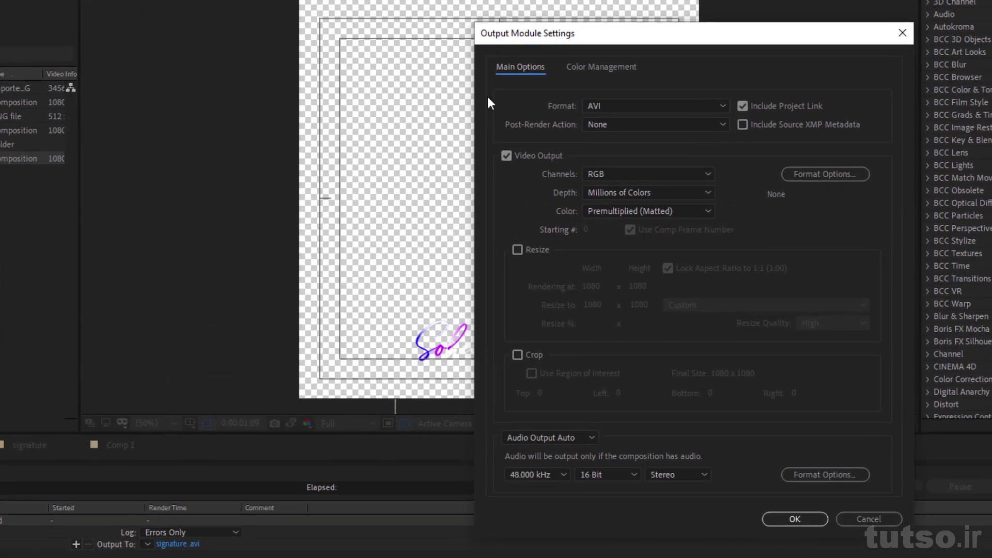
pyautogui.click(648, 103)
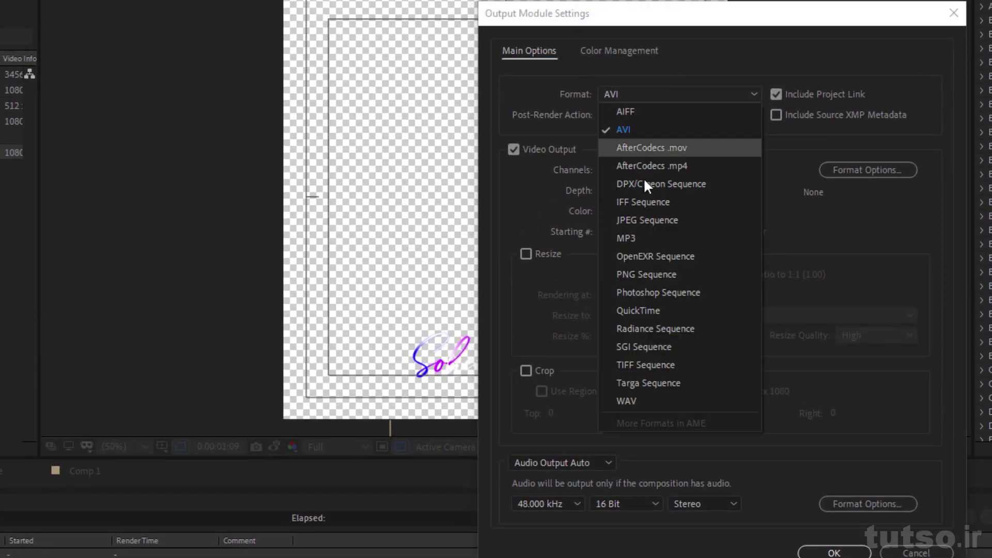
pyautogui.click(628, 310)
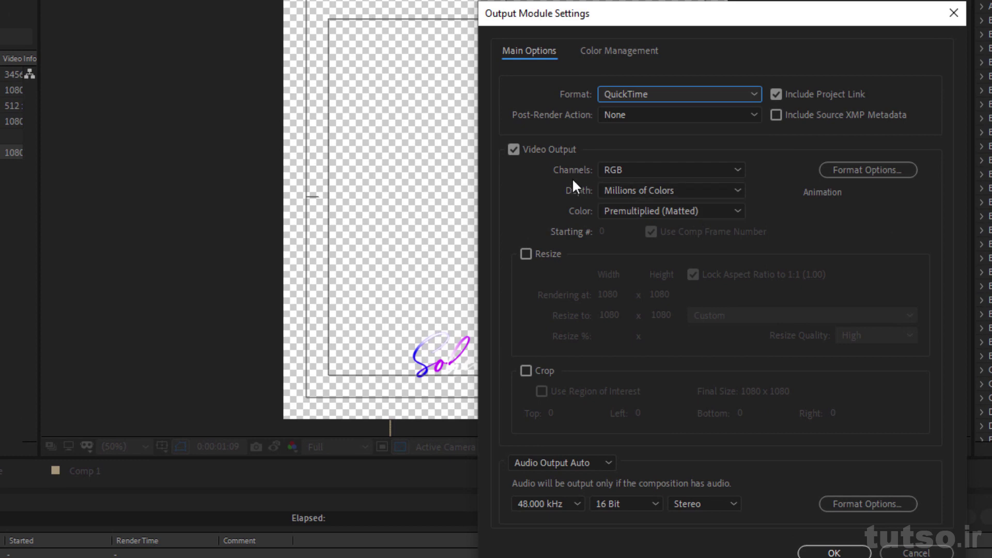
pyautogui.click(681, 170)
pyautogui.click(666, 221)
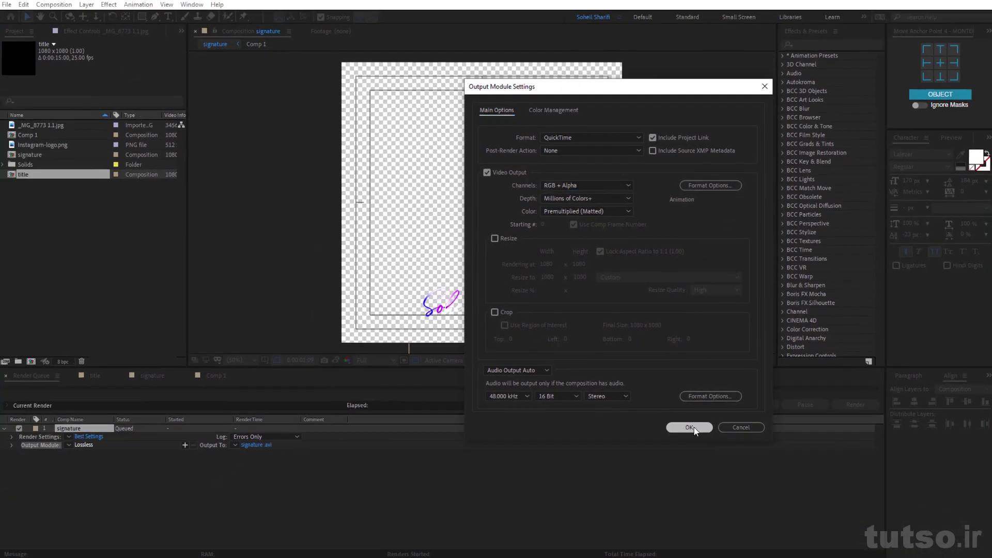
pyautogui.click(691, 427)
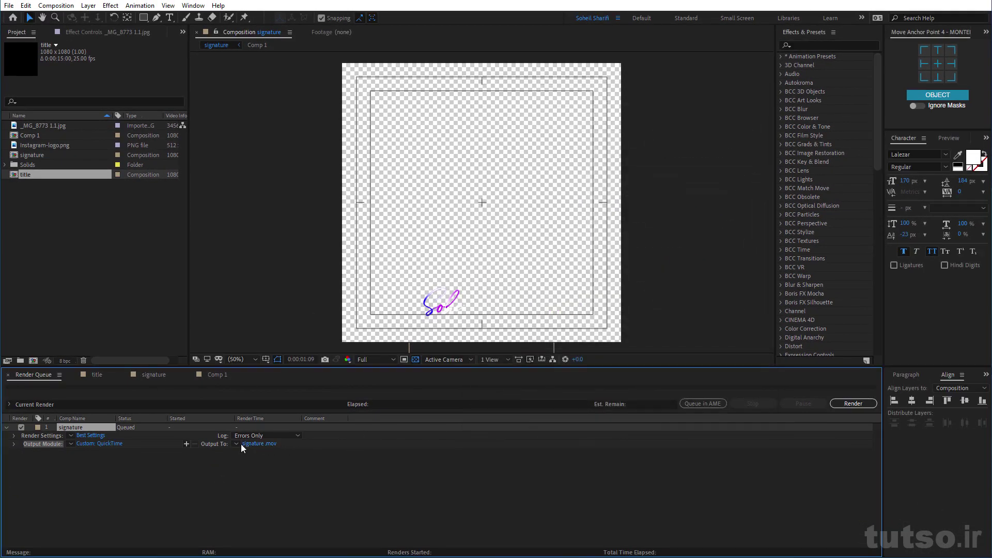
# Step: Render signature.mov, import it into its own new composition, and scrub through the signature stroke
pyautogui.click(855, 405)
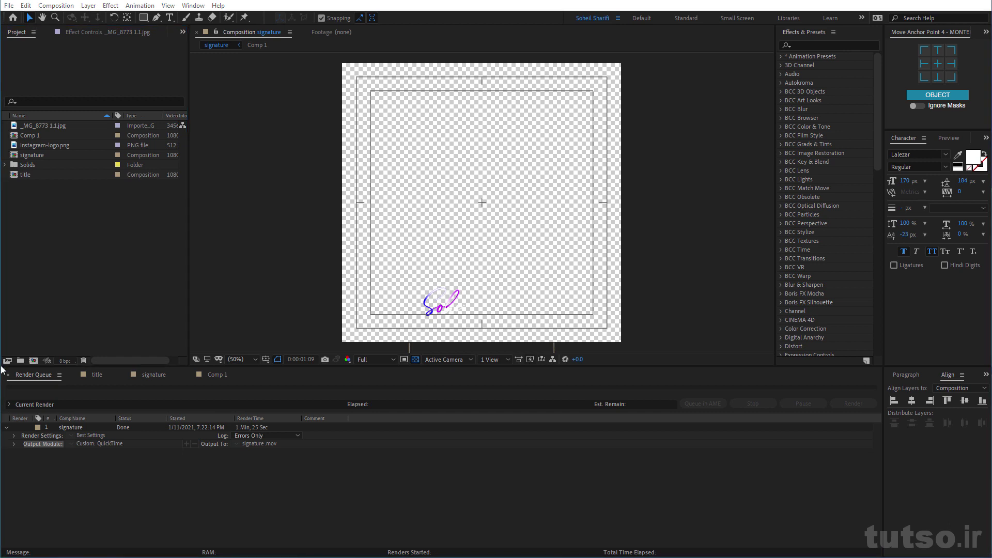
pyautogui.moveTo(258, 443); pyautogui.dragTo(41, 240)
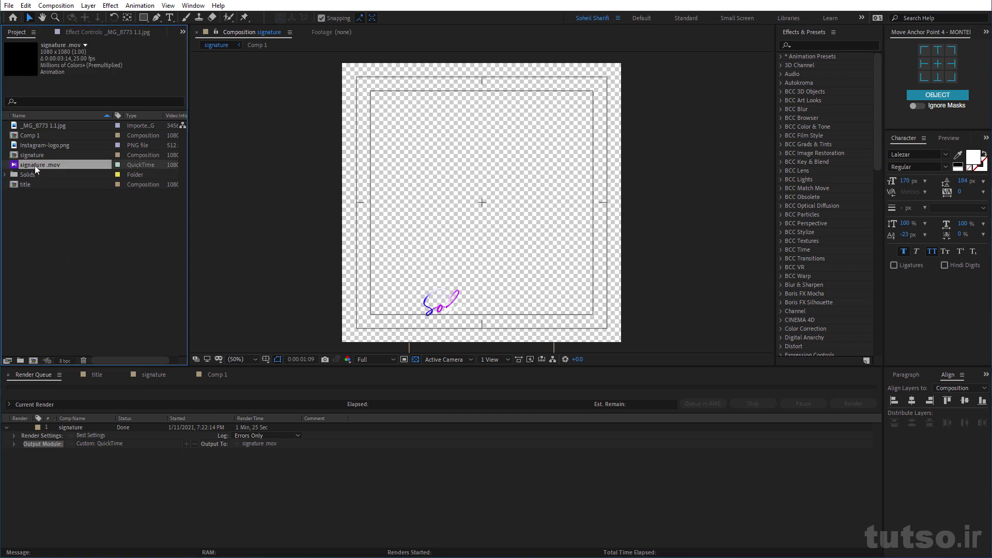
pyautogui.moveTo(35, 165); pyautogui.dragTo(34, 357)
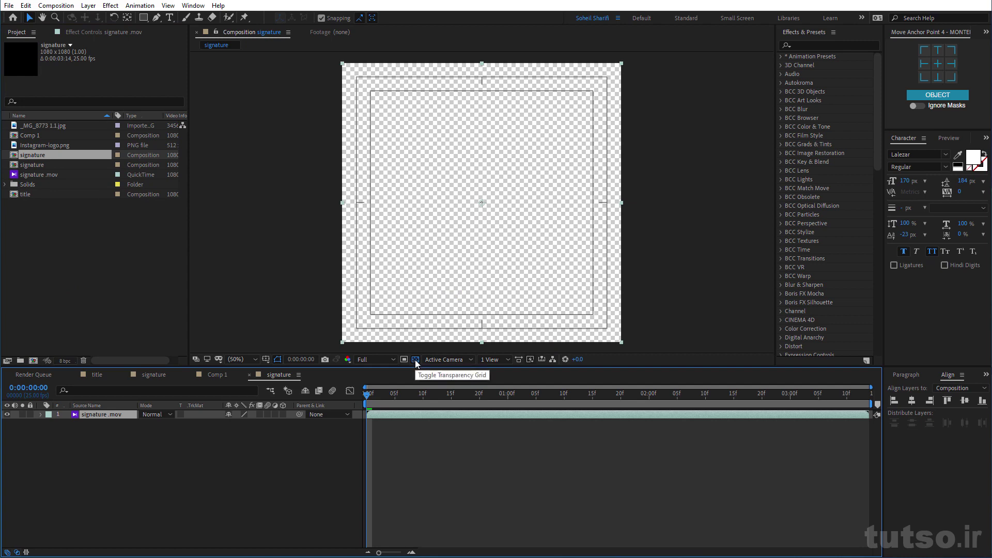
pyautogui.moveTo(389, 397)
pyautogui.mouseDown()
pyautogui.moveTo(596, 419)
pyautogui.moveTo(457, 417)
pyautogui.mouseUp()
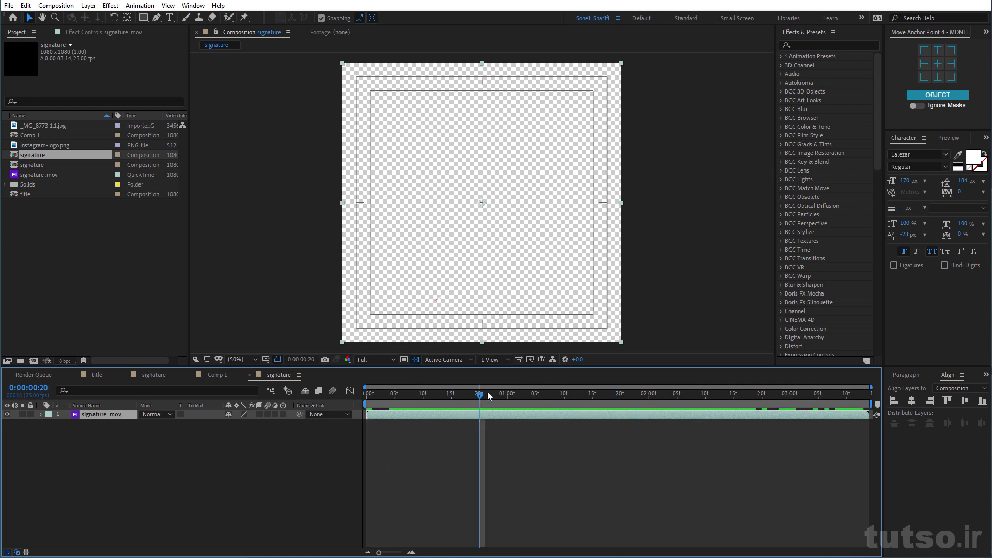
pyautogui.moveTo(457, 417)
pyautogui.mouseDown()
pyautogui.moveTo(526, 417)
pyautogui.moveTo(405, 427)
pyautogui.mouseUp()
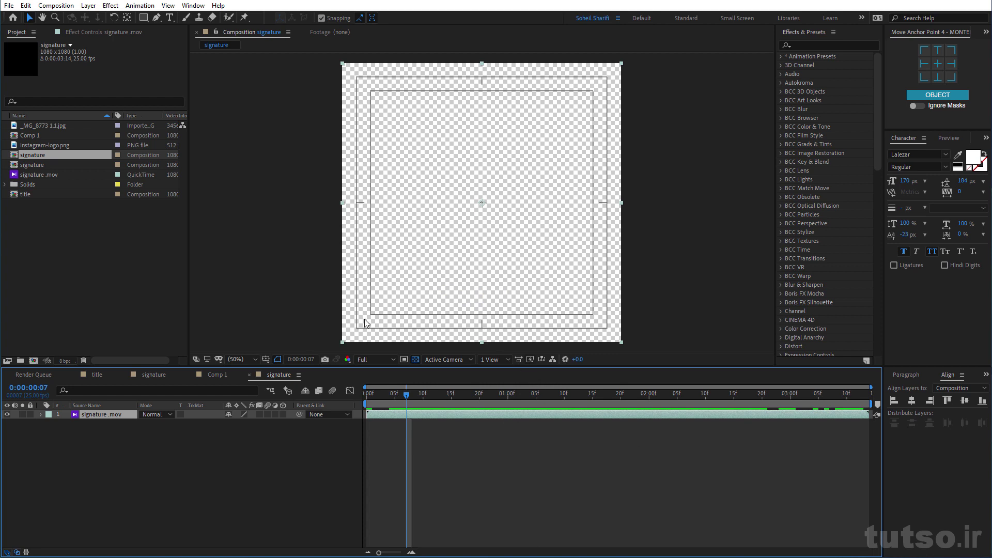
# Step: Switch back to the original signature composition and make the _MG_8773 portrait layer visible
pyautogui.click(154, 375)
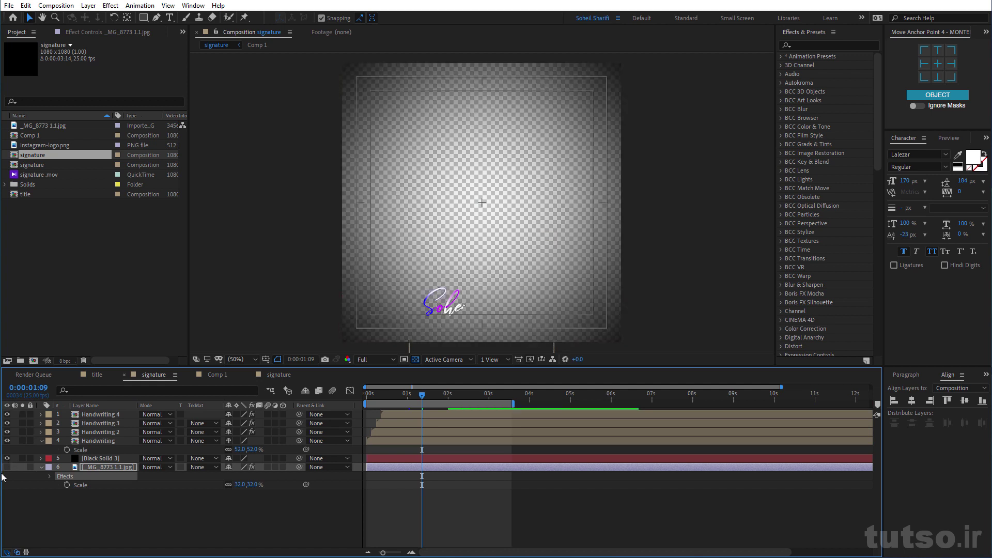
pyautogui.click(6, 467)
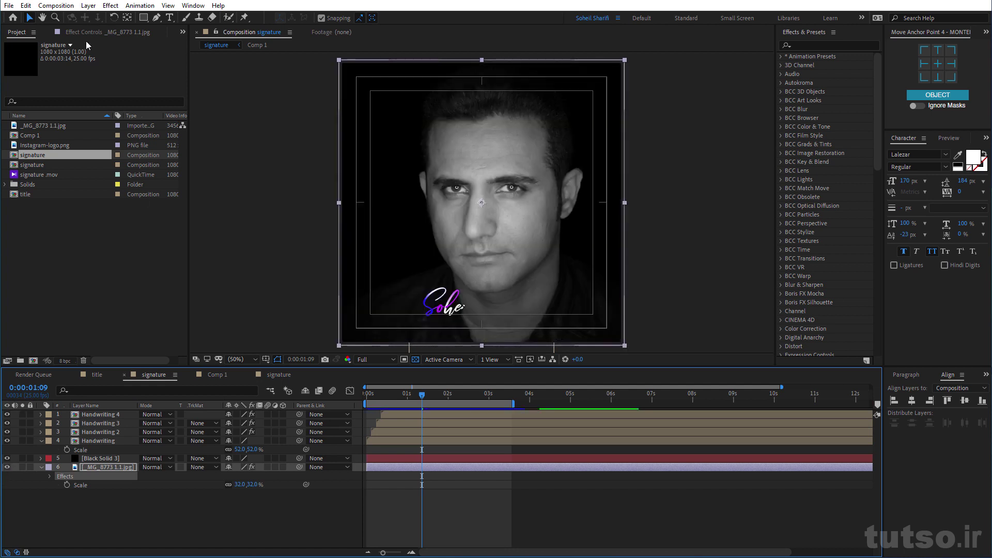